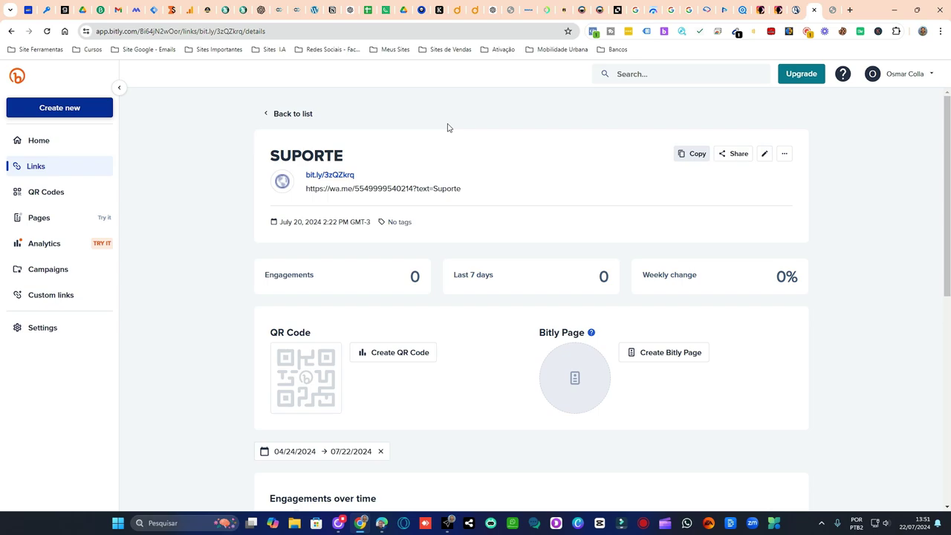
- Reload the SUPORTE short link's details page
left_click(48, 32)
- Start a new Bitly Page from Pages and look over the example pages
left_click(59, 219)
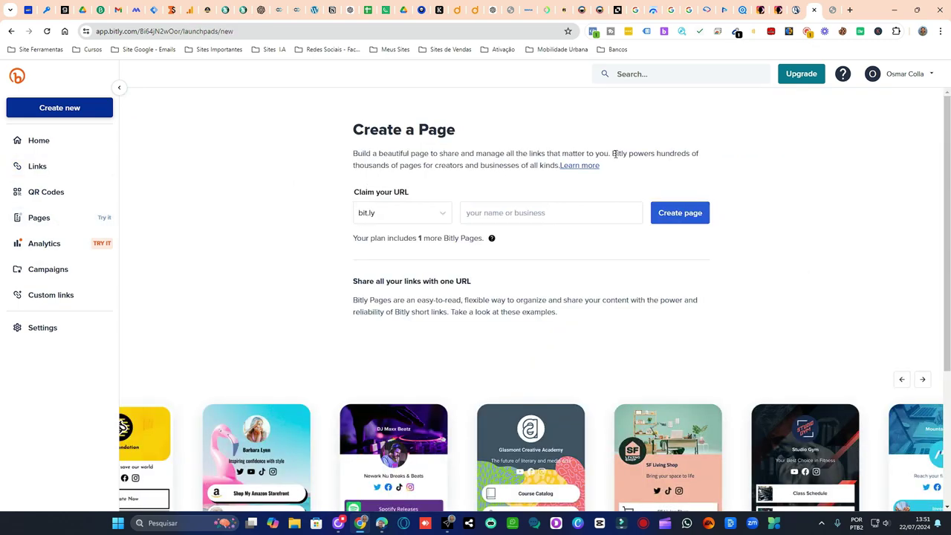
scroll(615, 156, "down", 3)
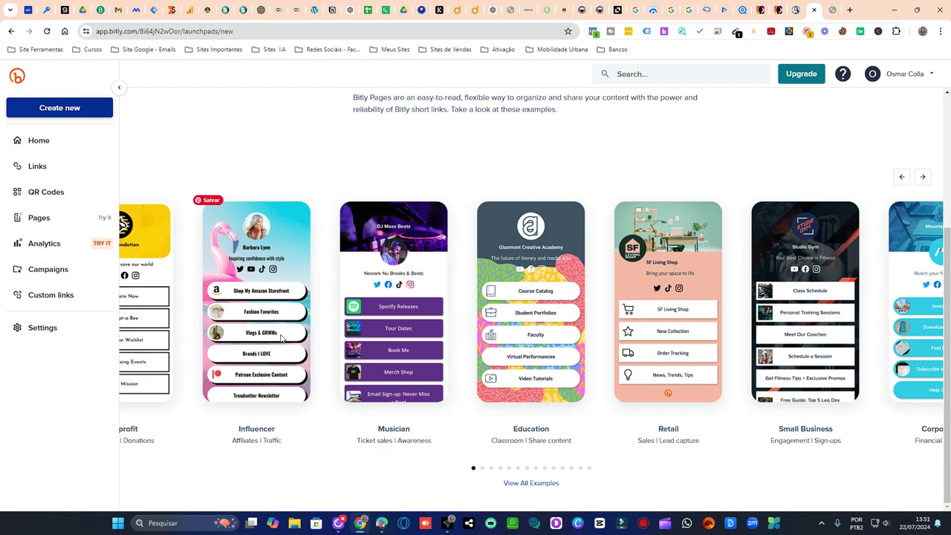
scroll(549, 264, "up", 3)
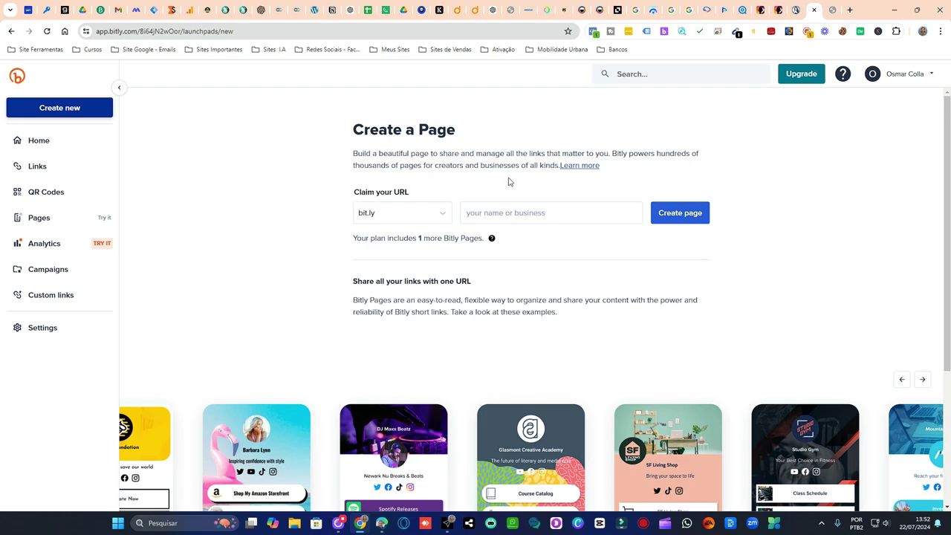
- Translate the Create a Page screen into Portuguese and dismiss the Google Translate popup
right_click(207, 134)
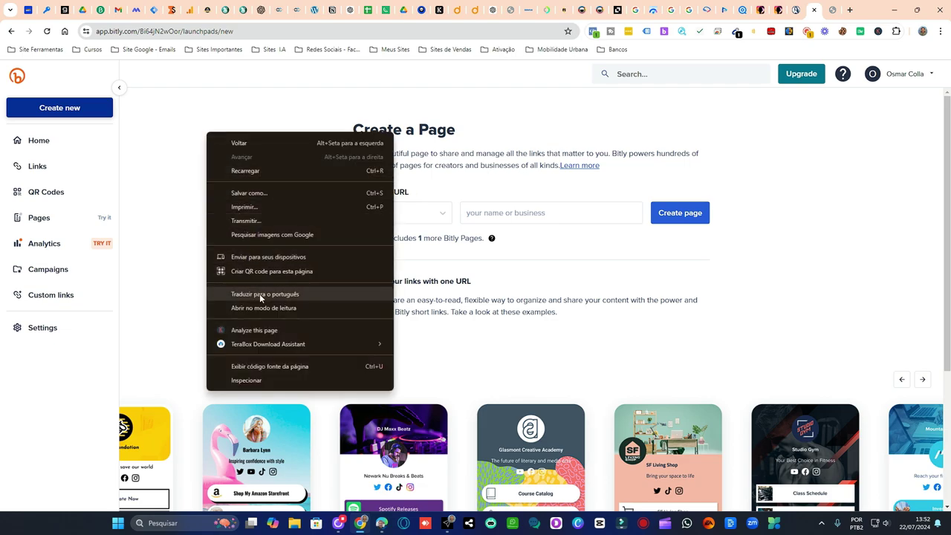
left_click(263, 294)
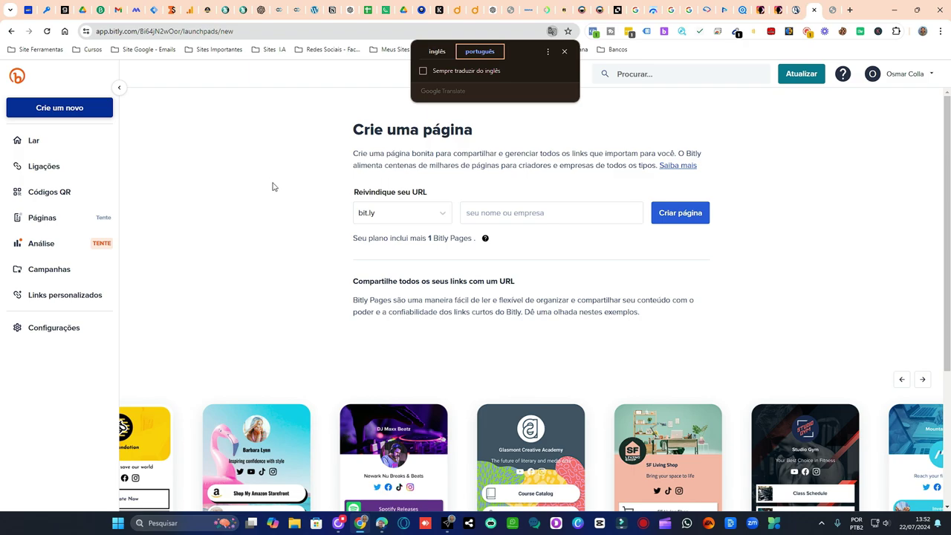
left_click(565, 54)
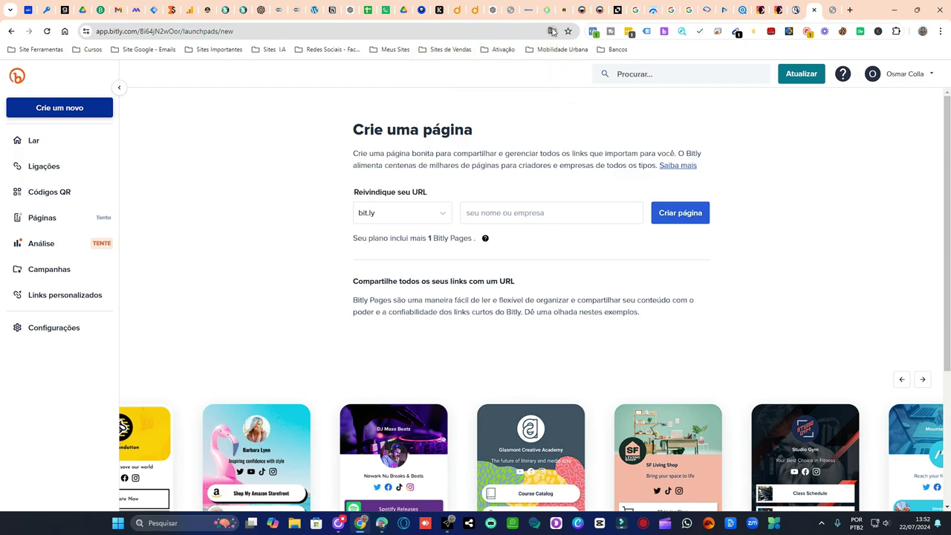
left_click(552, 32)
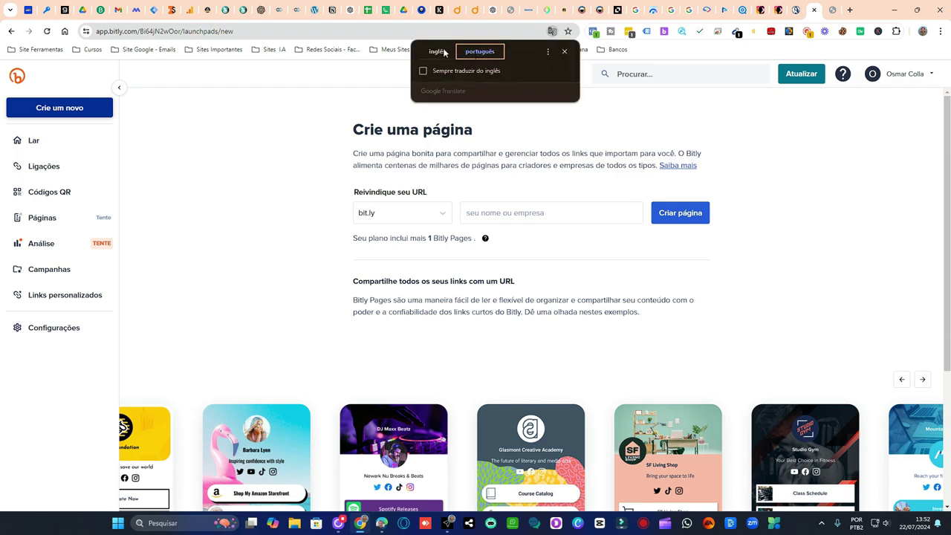
left_click(532, 140)
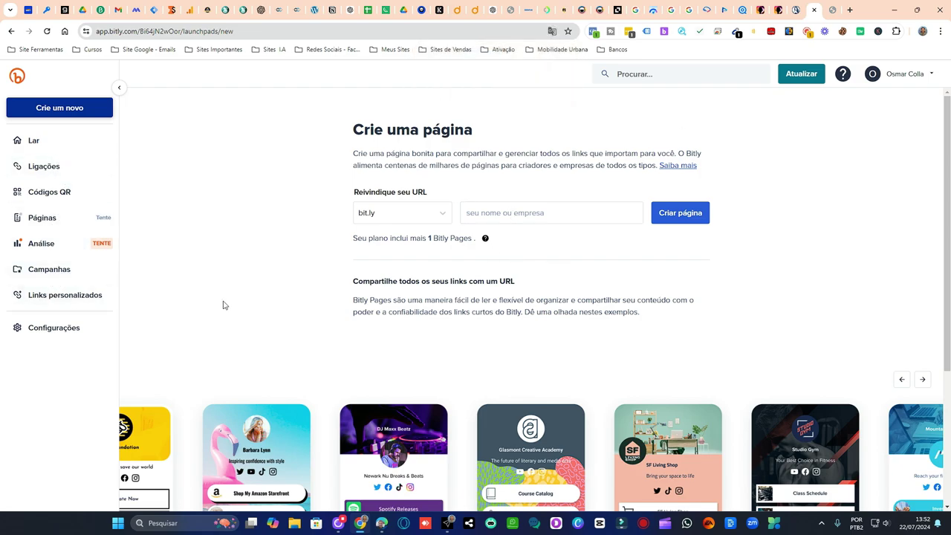
scroll(803, 279, "down", 3)
scroll(687, 297, "up", 3)
mouse_move(485, 239)
- Enter the owner's name as the bit.ly page URL and create the page
left_click(520, 215)
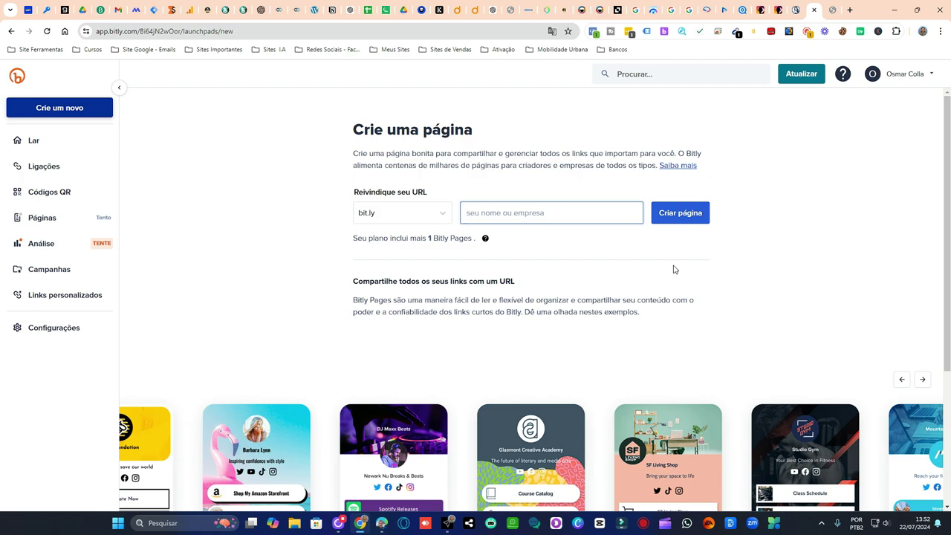
type("Ps")
key("BackSpace")
type("Ps")
key("BackSpace")
key("BackSpace")
type("Osmar")
left_click(555, 231)
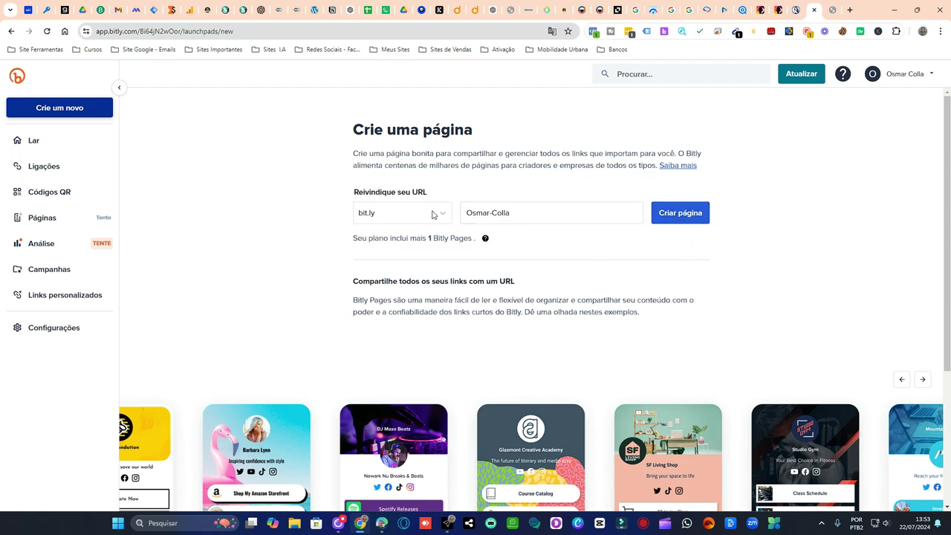
left_click(690, 216)
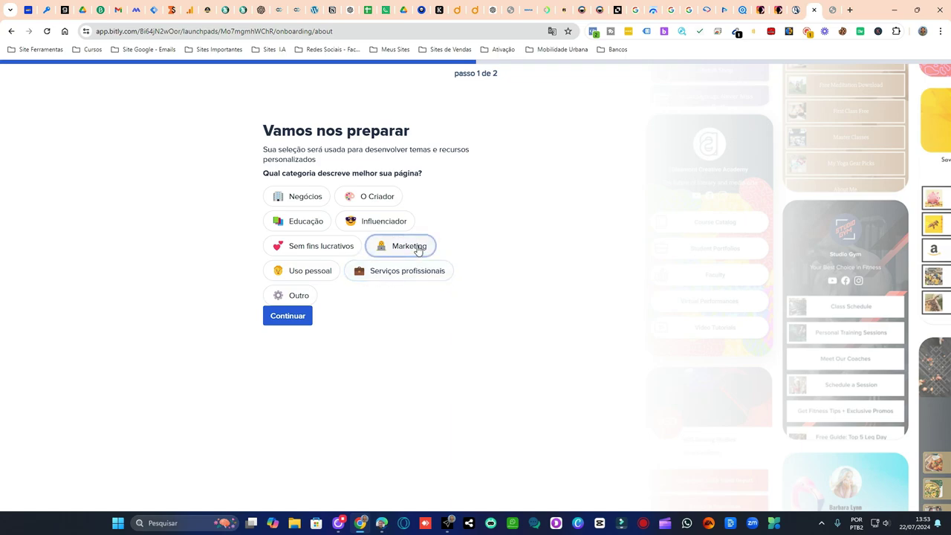
- Choose category Marketing and goal 'Aumente o tráfego/engajamento', then continue to step 2
left_click(417, 250)
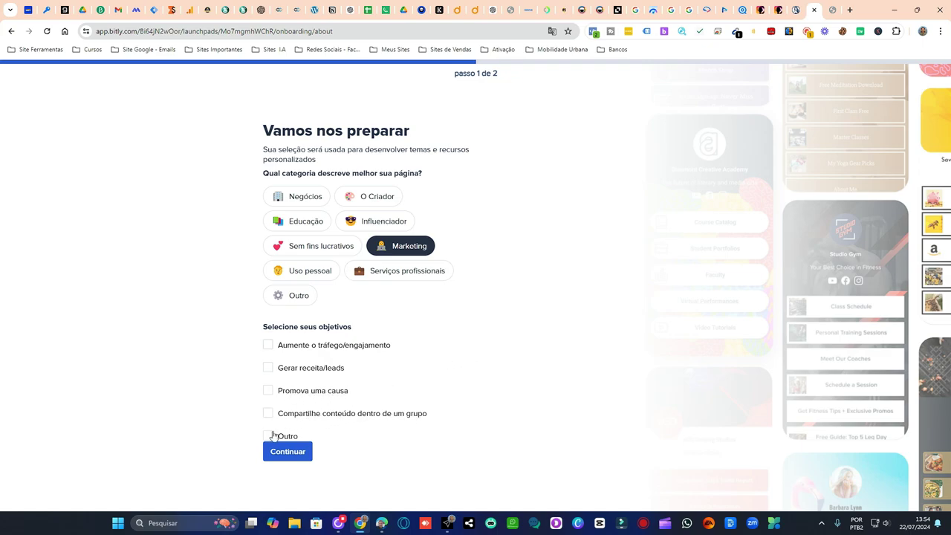
left_click(268, 345)
left_click(290, 452)
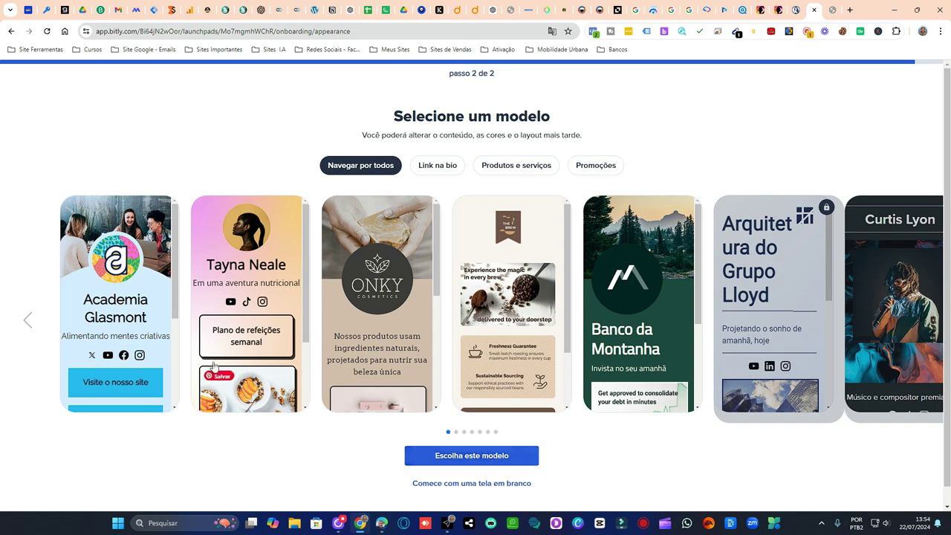
- Browse the template gallery and pick the Academia Glasmont template
scroll(160, 357, "down", 3)
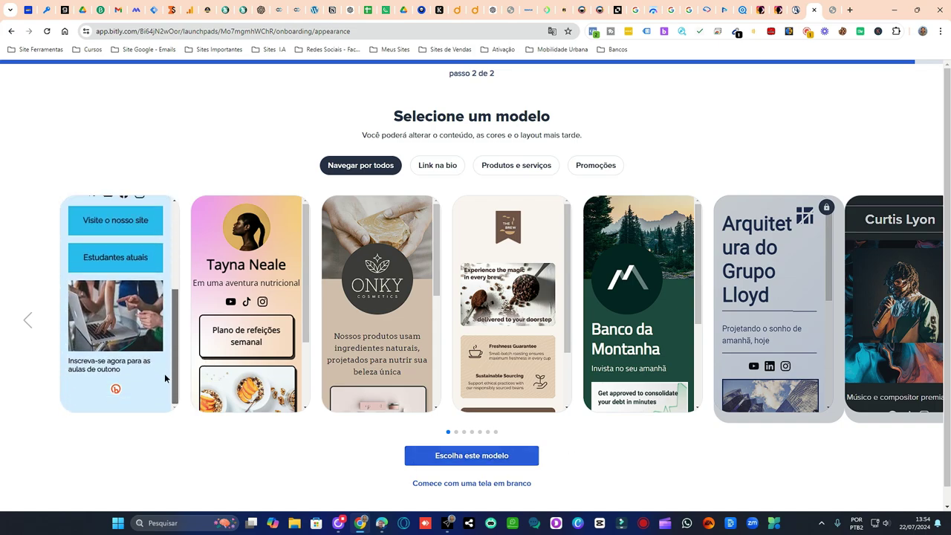
scroll(168, 334, "up", 3)
scroll(173, 271, "up", 1)
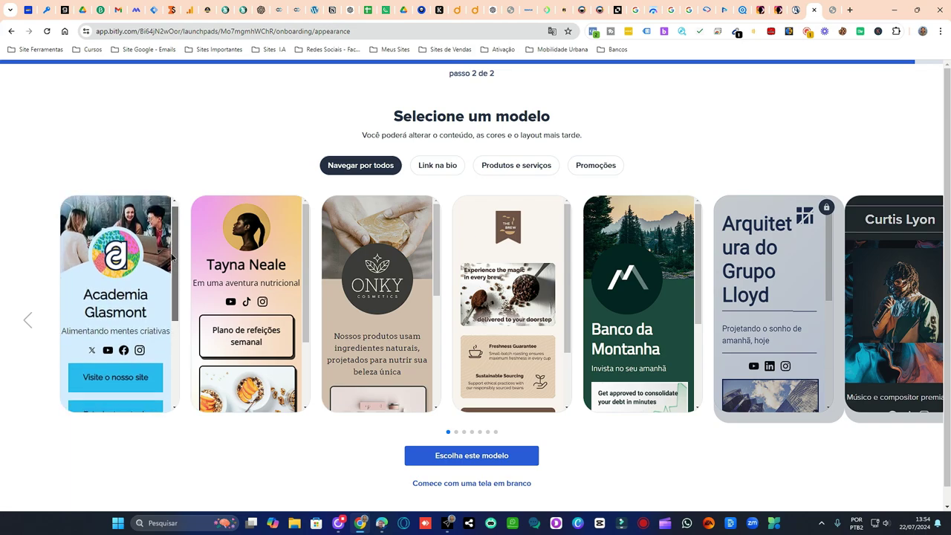
scroll(170, 267, "down", 2)
scroll(167, 275, "up", 1)
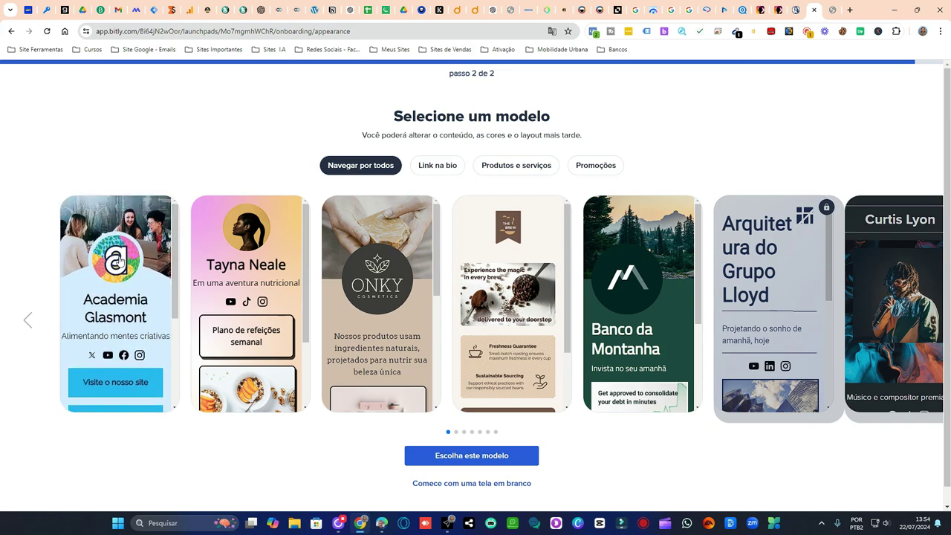
scroll(174, 260, "down", 3)
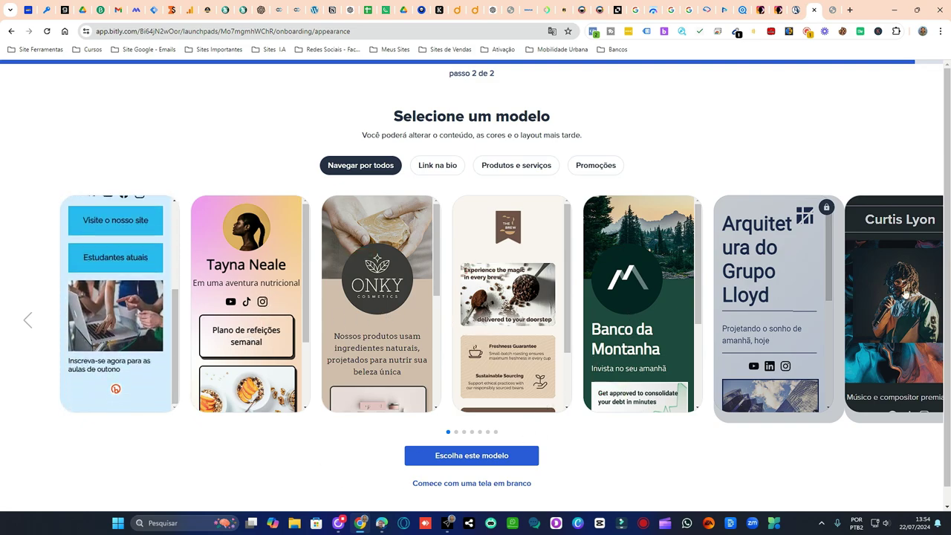
scroll(728, 476, "down", 1)
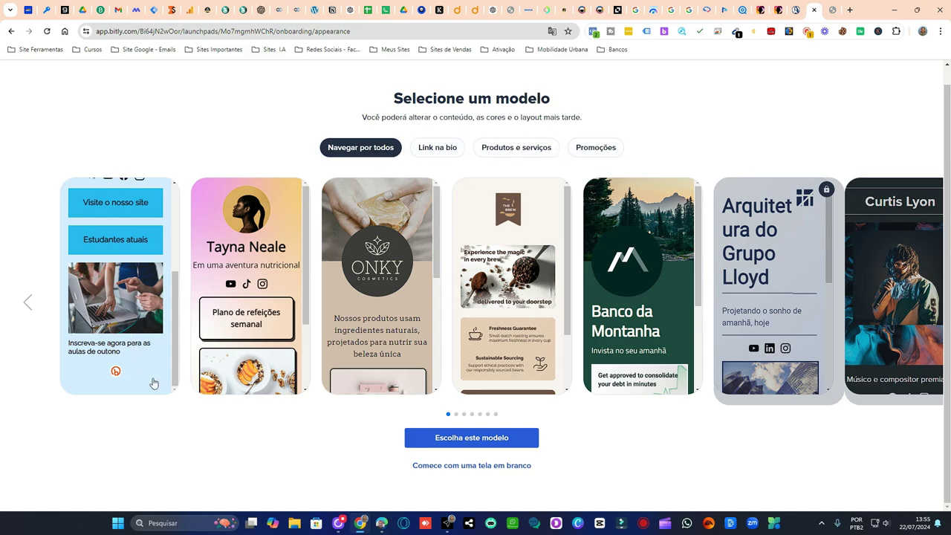
scroll(149, 357, "up", 5)
scroll(136, 297, "down", 2)
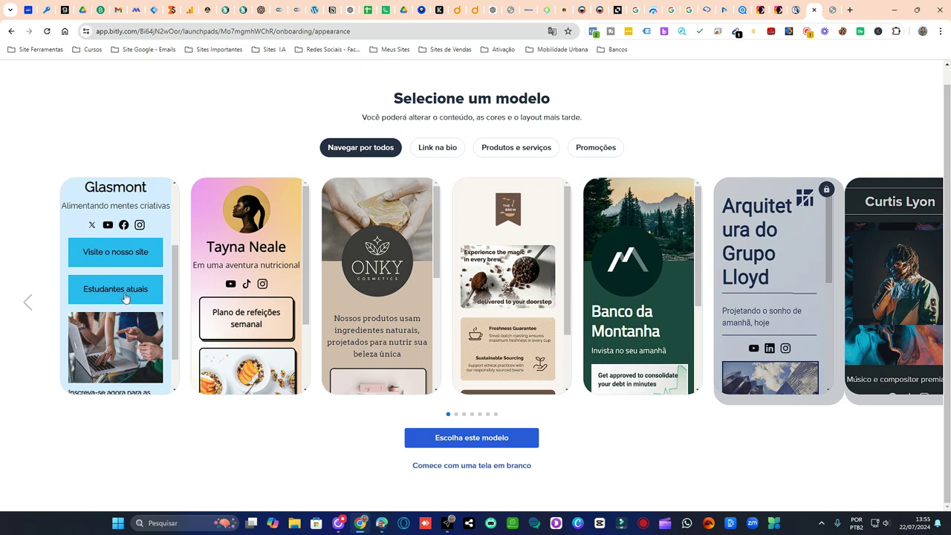
scroll(126, 283, "down", 1)
scroll(126, 281, "up", 3)
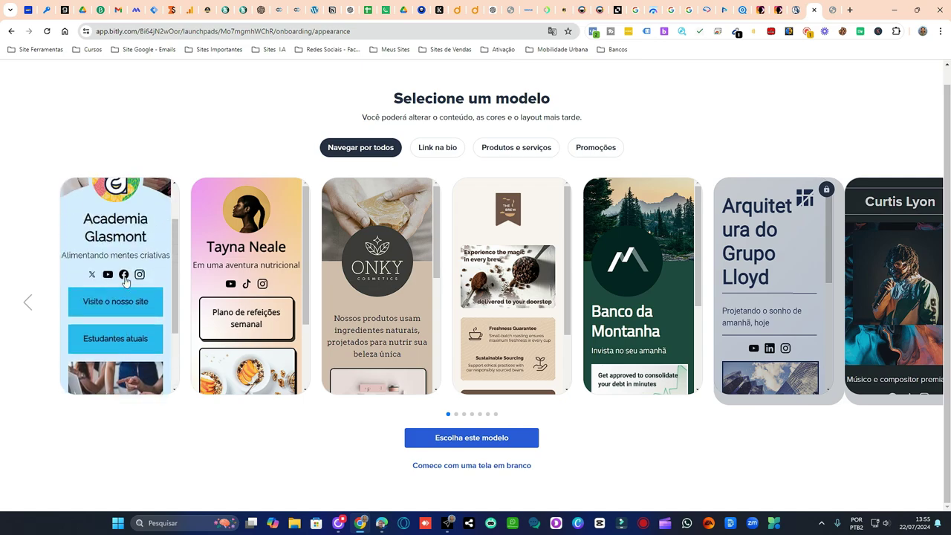
scroll(127, 283, "down", 2)
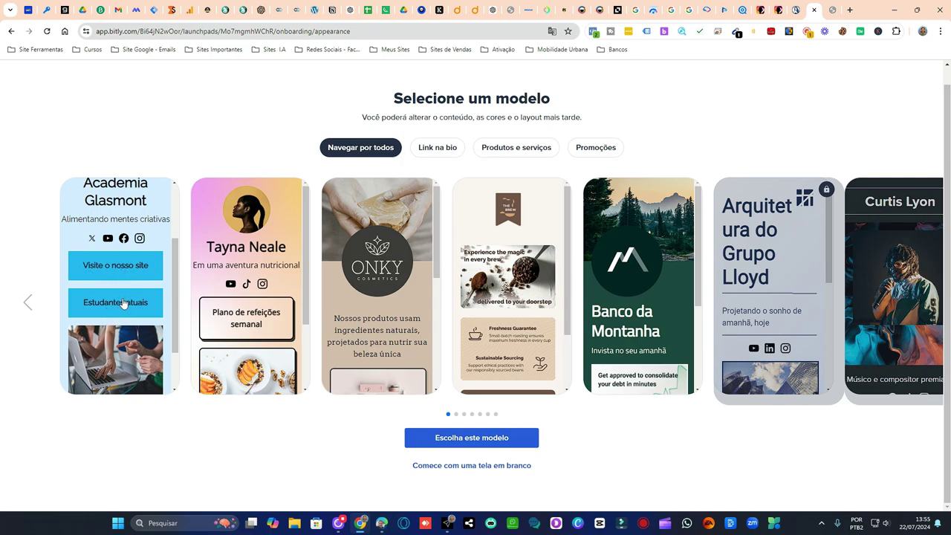
left_click(124, 315)
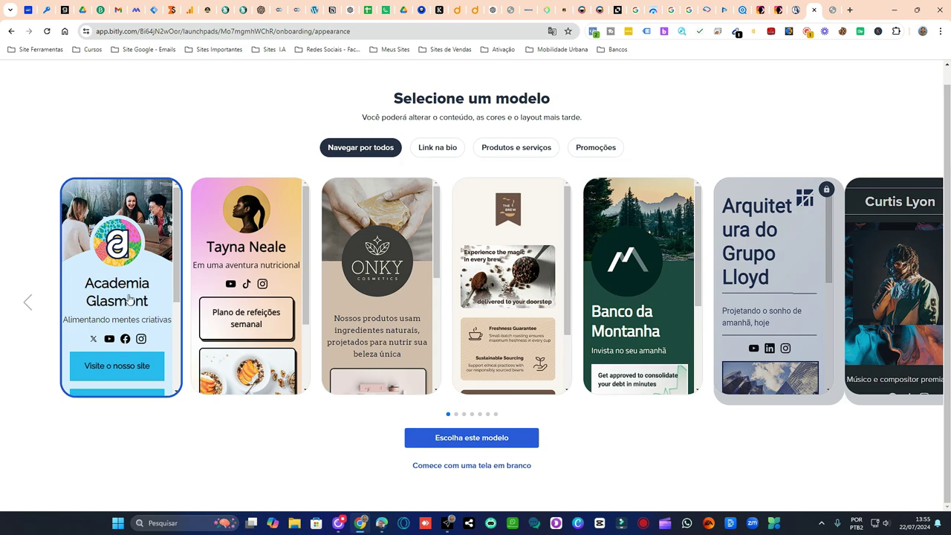
scroll(127, 318, "down", 2)
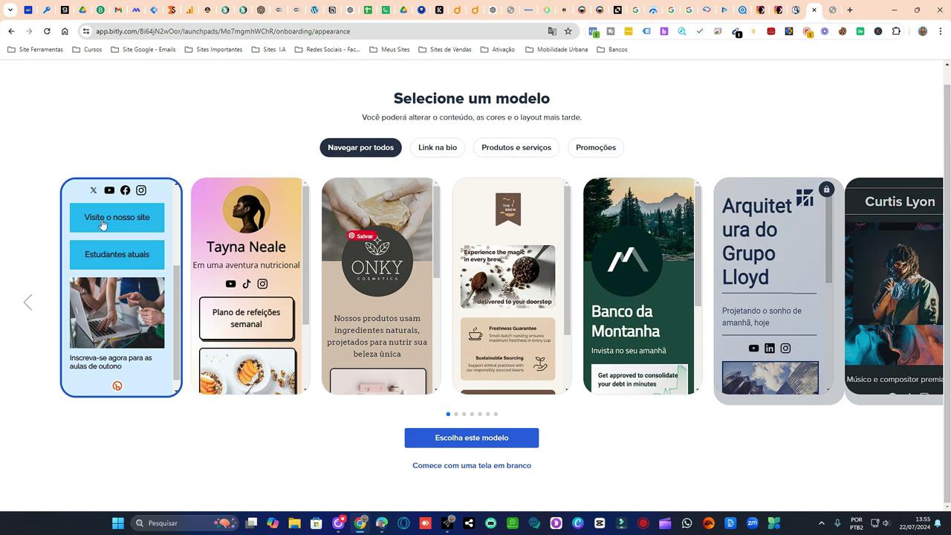
scroll(176, 254, "up", 1)
scroll(177, 254, "up", 1)
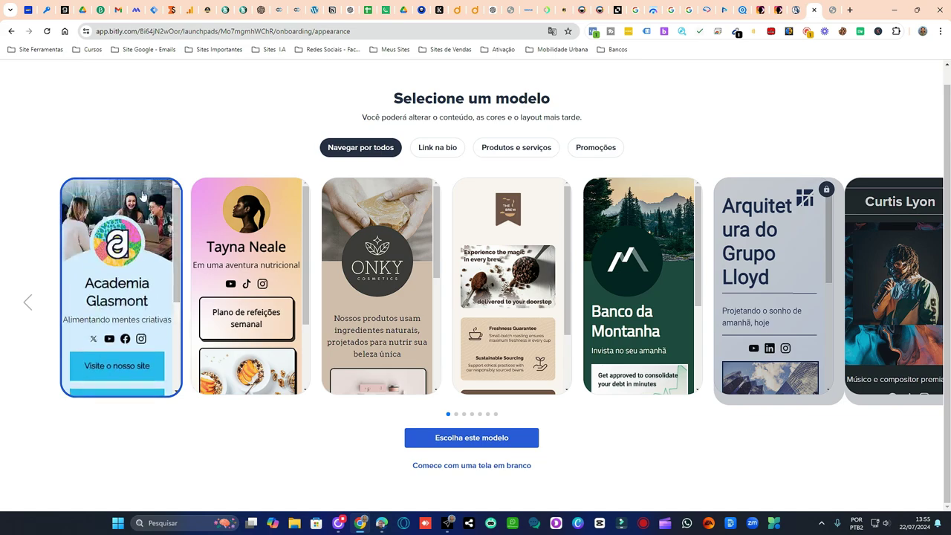
scroll(175, 232, "down", 2)
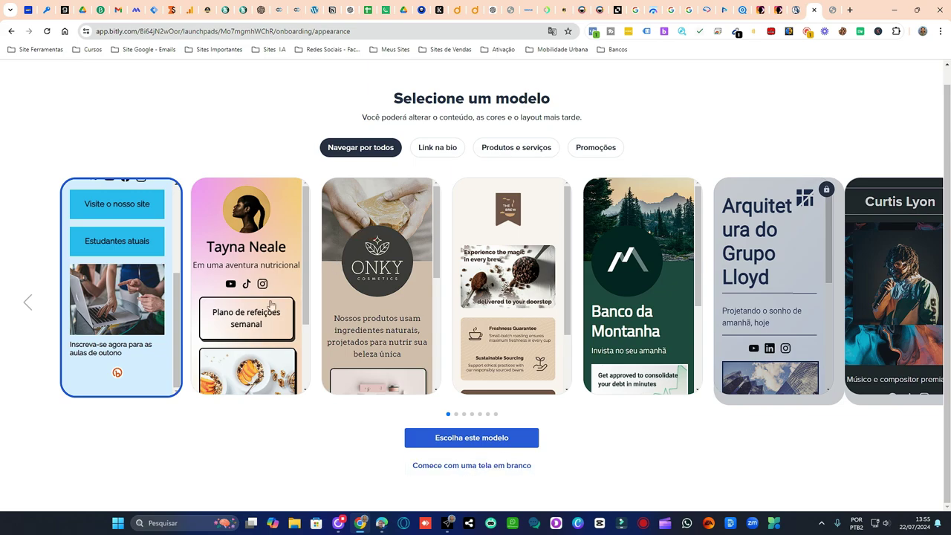
scroll(134, 282, "up", 3)
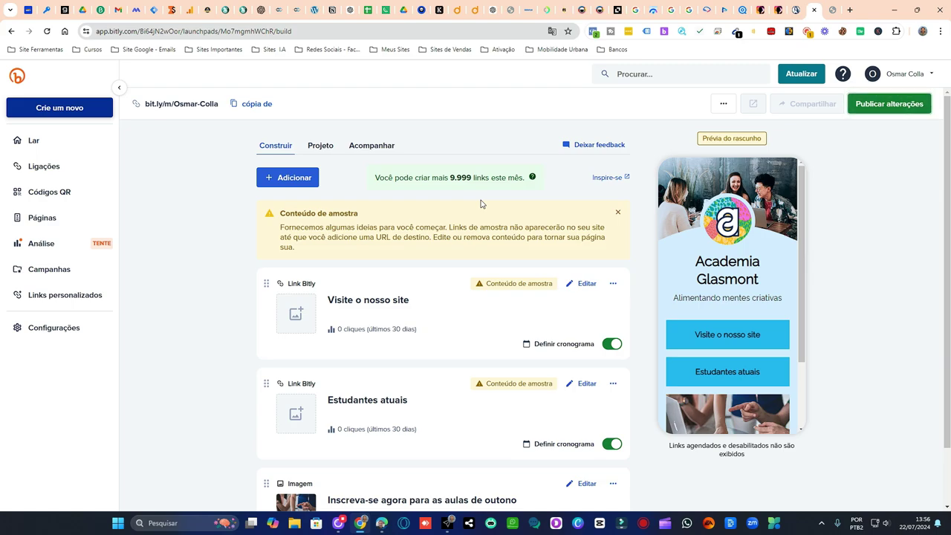
- Scroll the Construir blocks and open the 'Visite o nosso site' link for editing
scroll(481, 203, "down", 1)
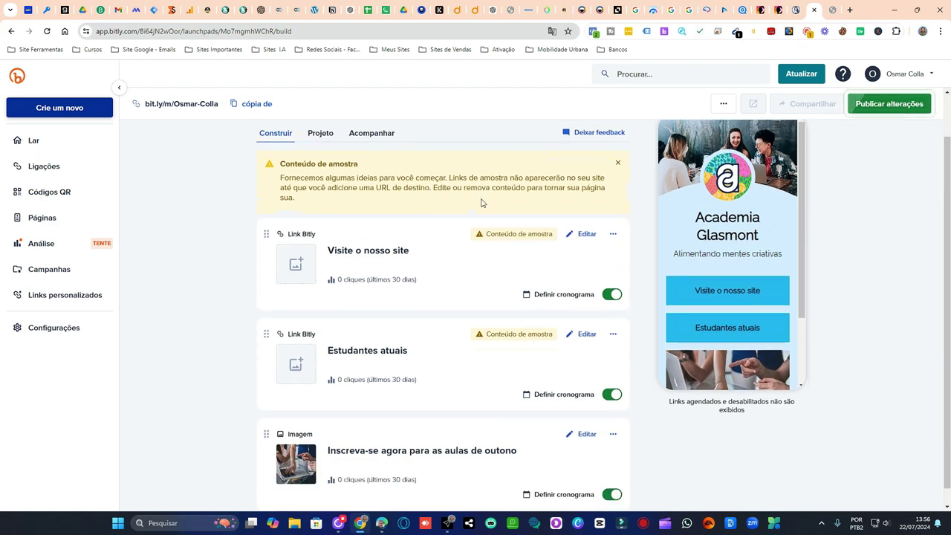
scroll(426, 270, "down", 1)
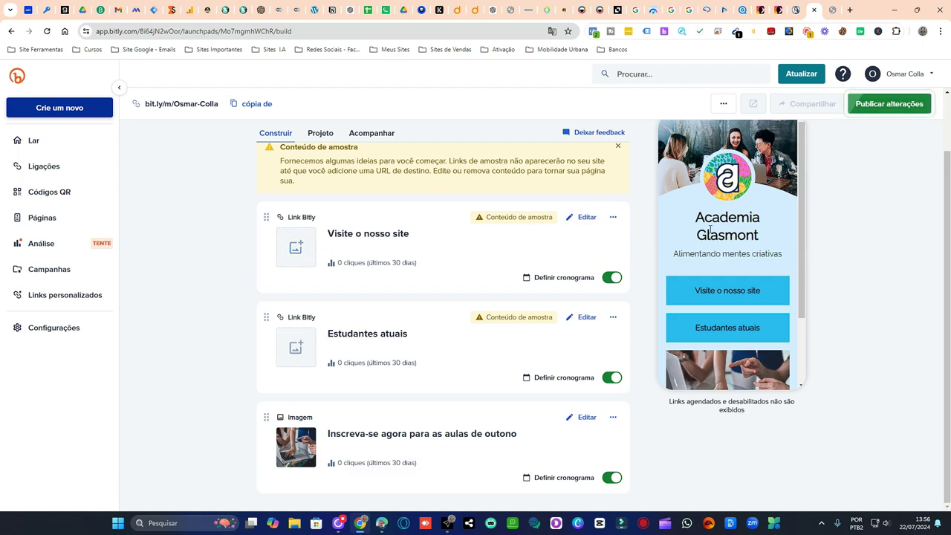
left_click(587, 218)
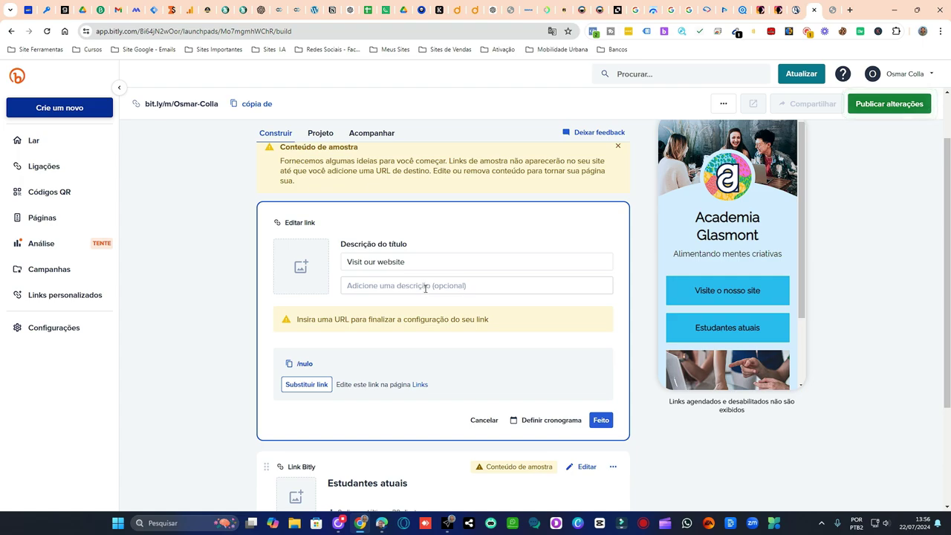
- Set 'Visite o nosso site' destination URL to the owner's website address copied from its tab
left_click(425, 288)
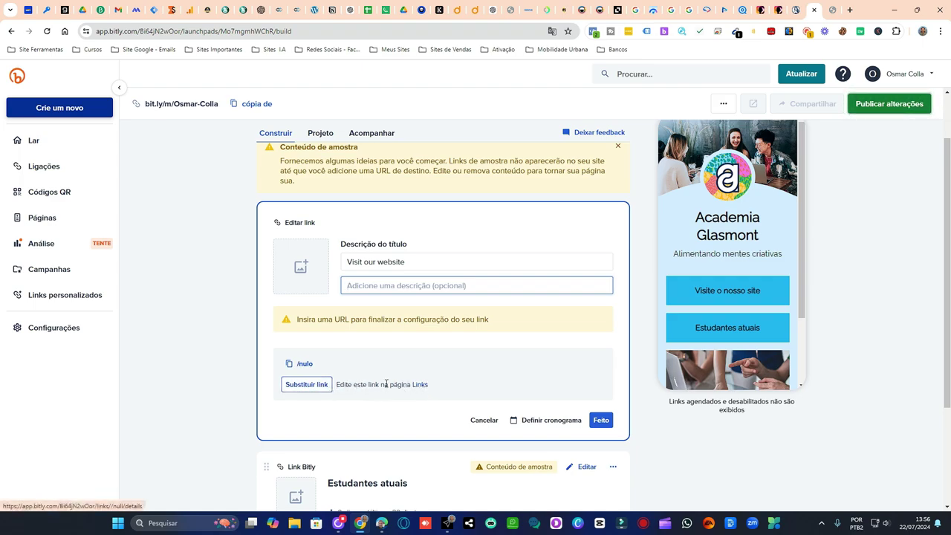
left_click(307, 386)
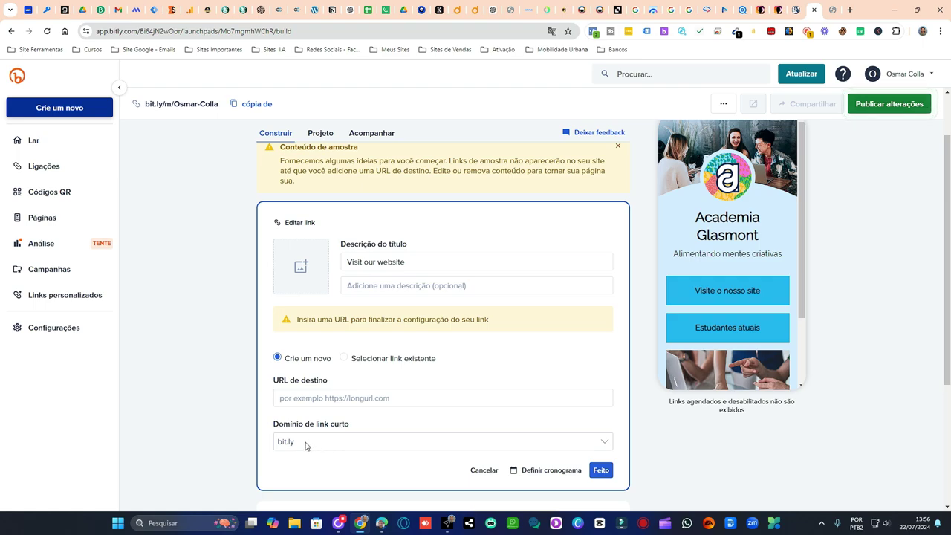
left_click(305, 445)
left_click(365, 423)
left_click(357, 399)
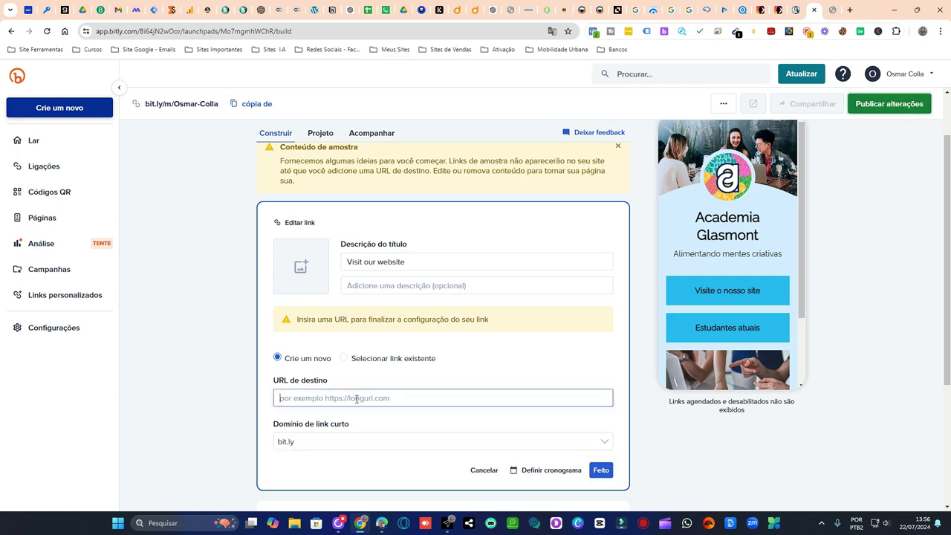
left_click(849, 11)
left_click(286, 10)
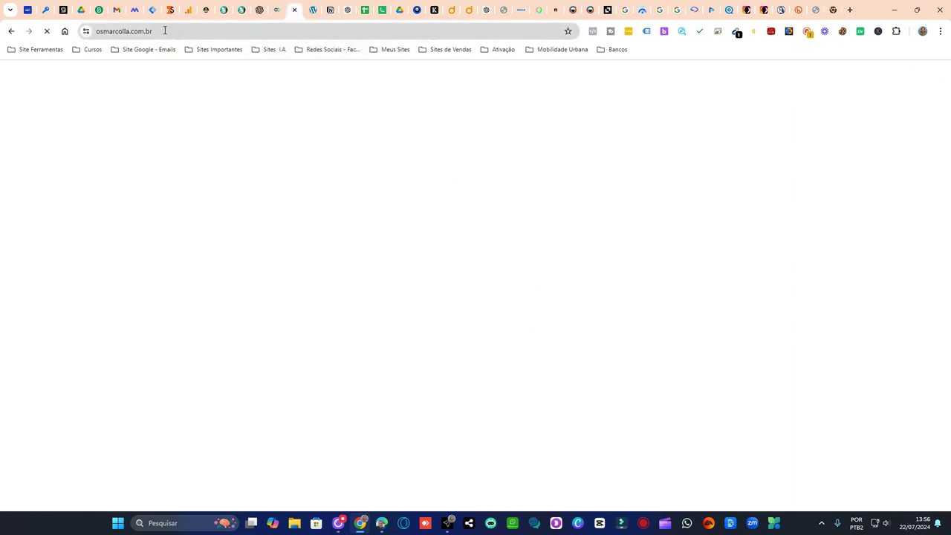
left_click(164, 31)
key("ctrl+c")
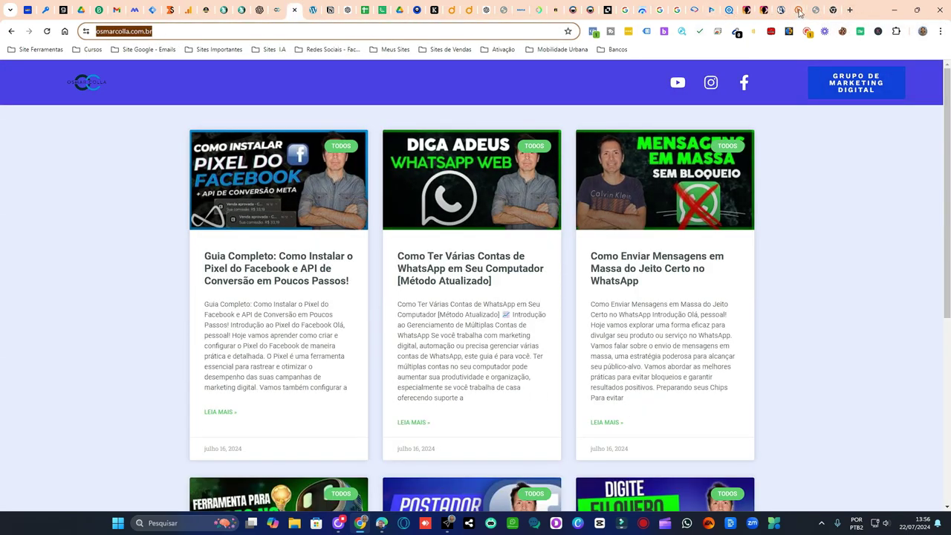
left_click(797, 10)
left_click(345, 396)
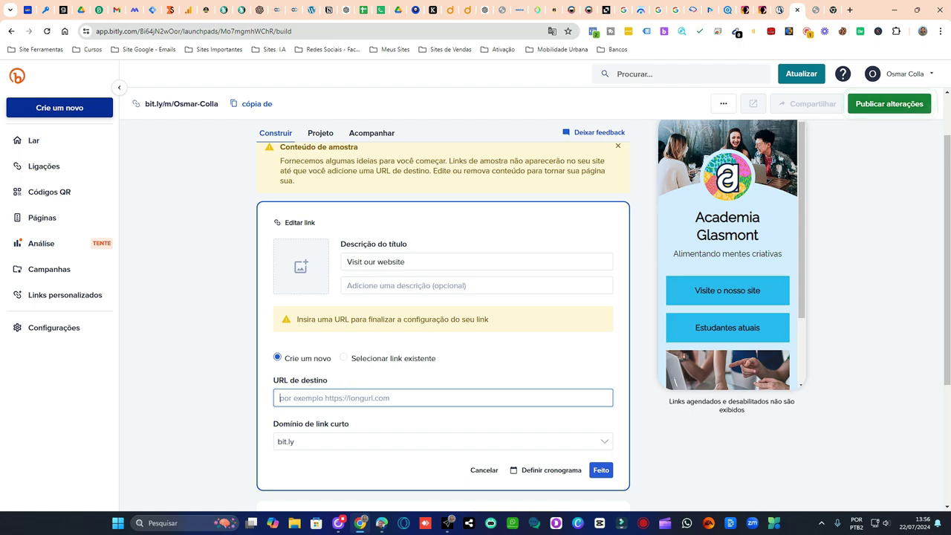
key("ctrl+v")
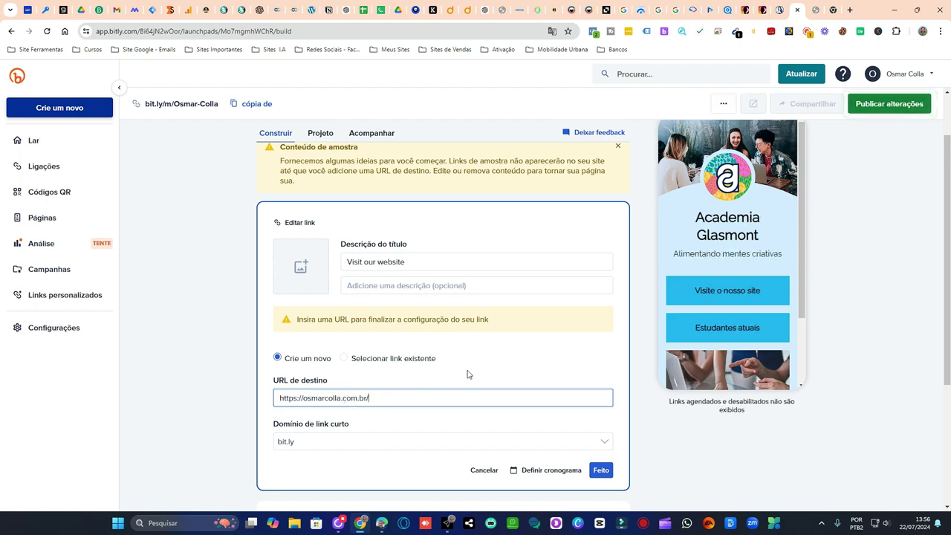
left_click(301, 266)
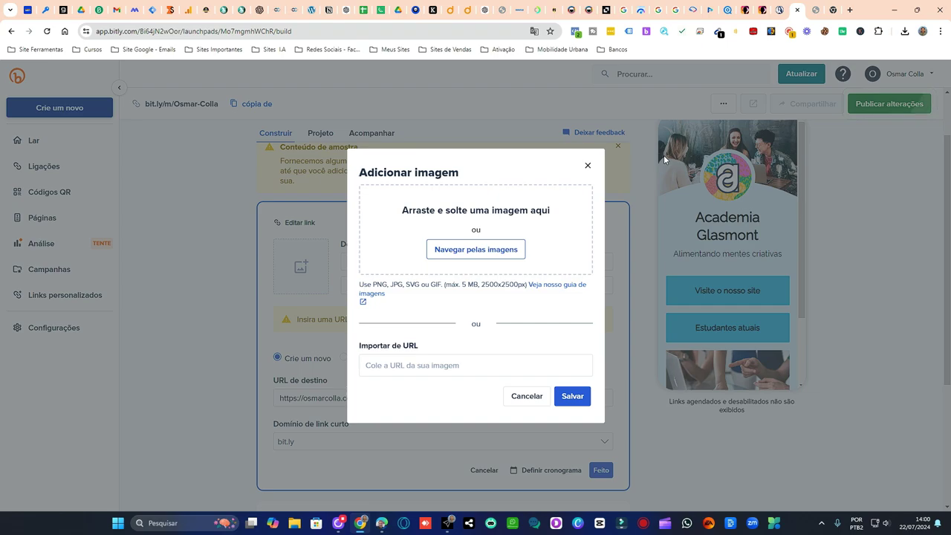
- Use 'logo osmar CANAL .png' from Downloads as the link thumbnail and save the link
left_click(497, 253)
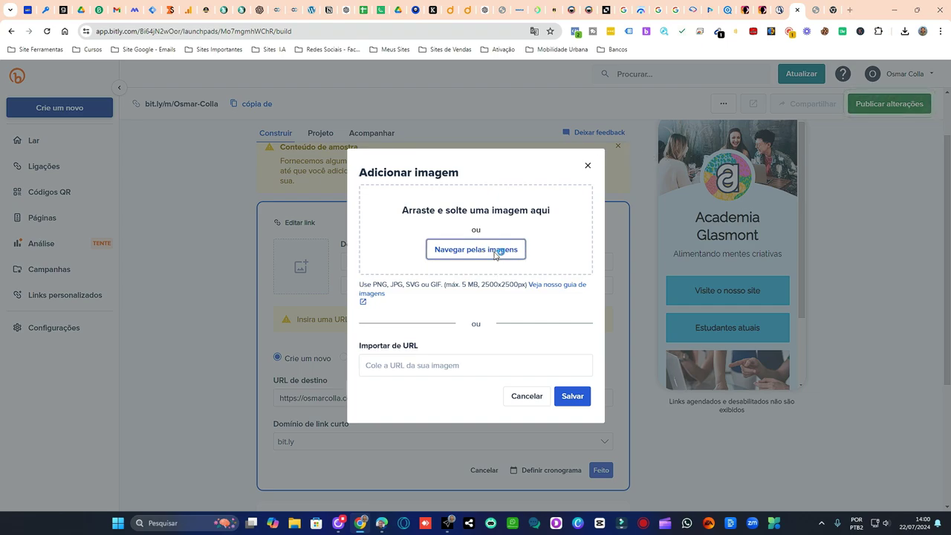
left_click(49, 133)
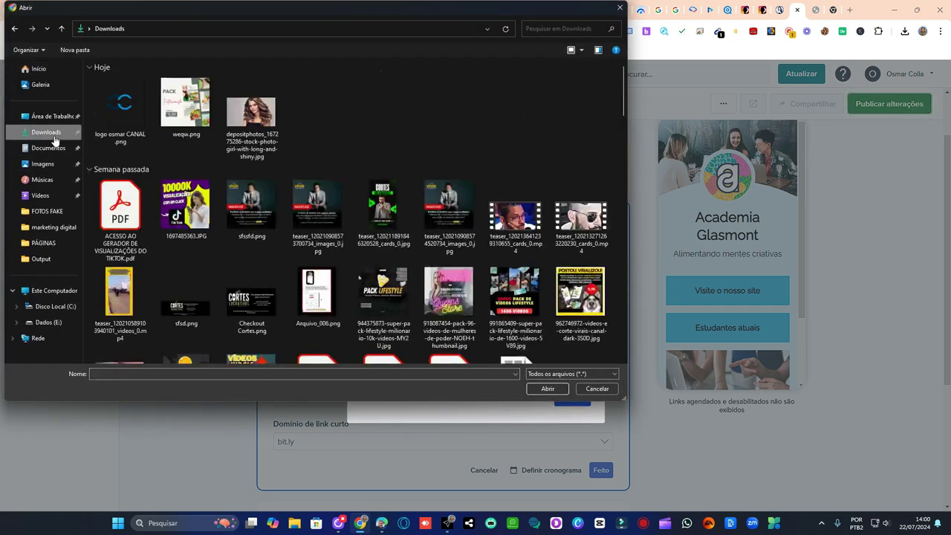
left_click(123, 119)
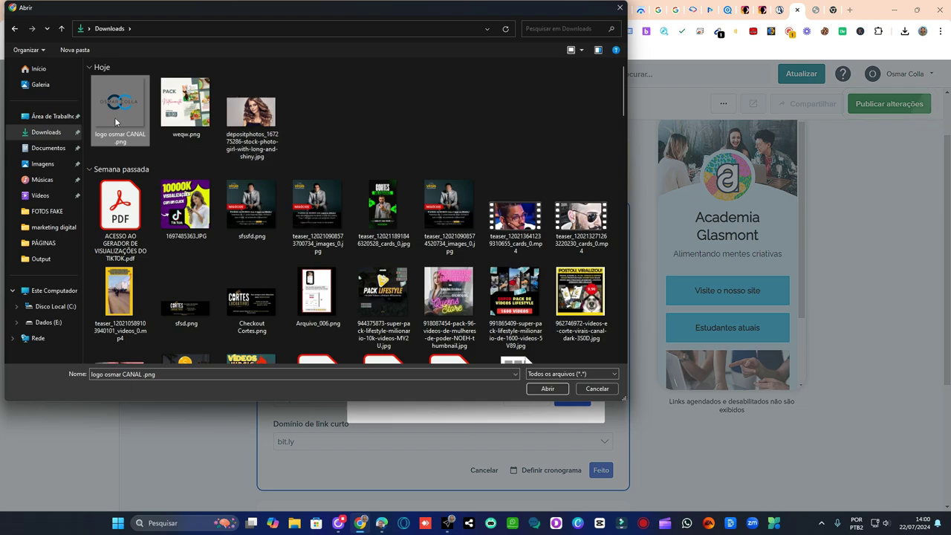
left_click(548, 388)
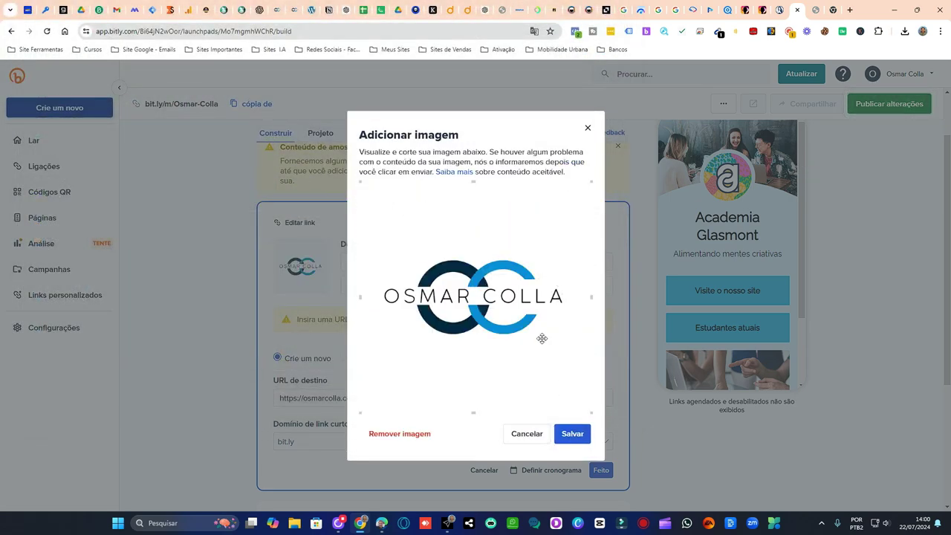
left_click(572, 434)
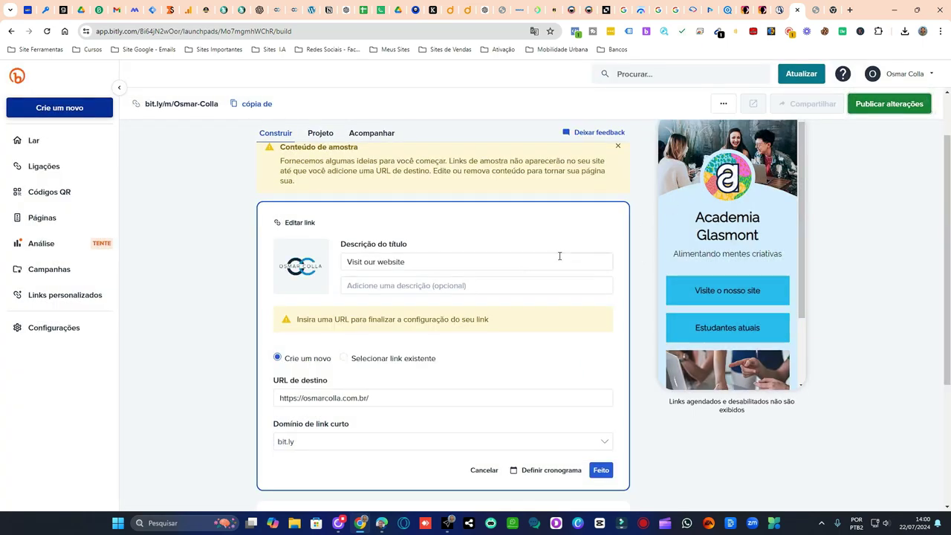
scroll(552, 260, "down", 2)
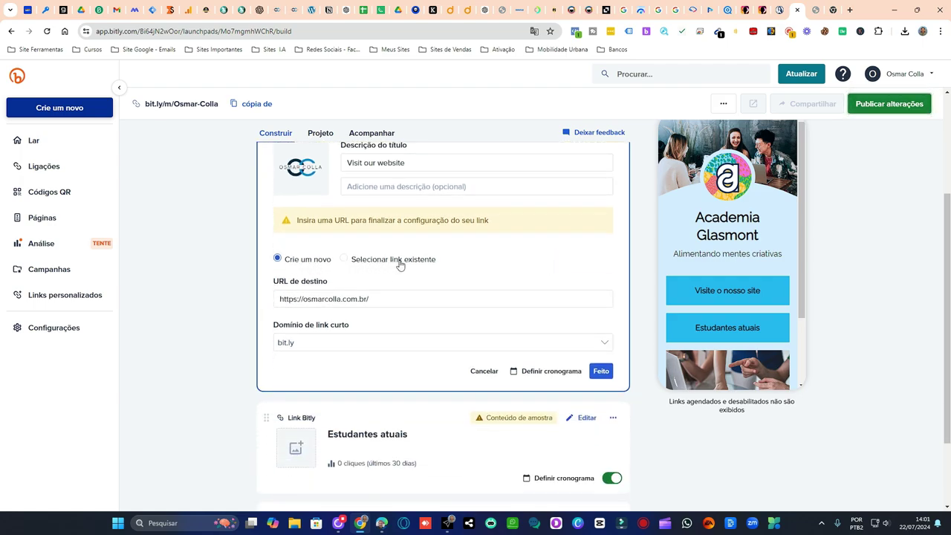
scroll(543, 283, "up", 3)
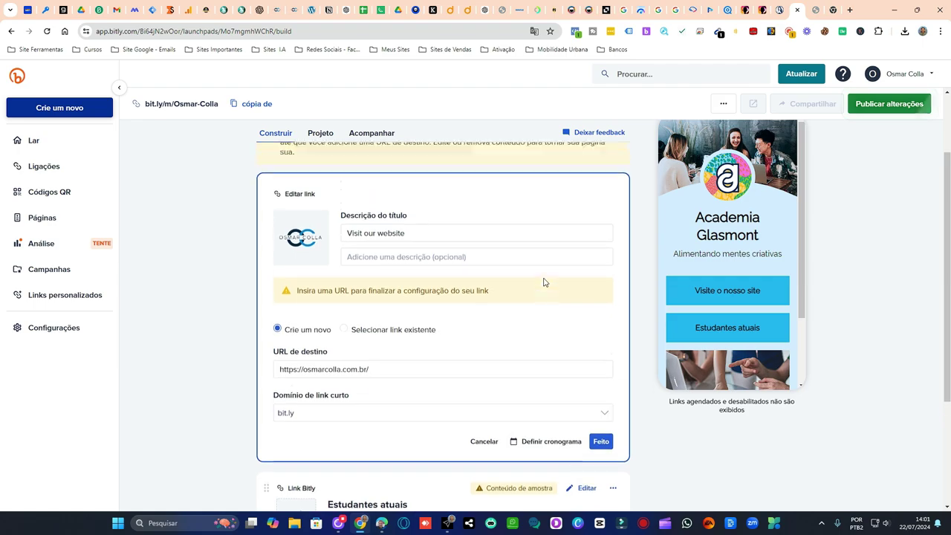
scroll(543, 282, "down", 4)
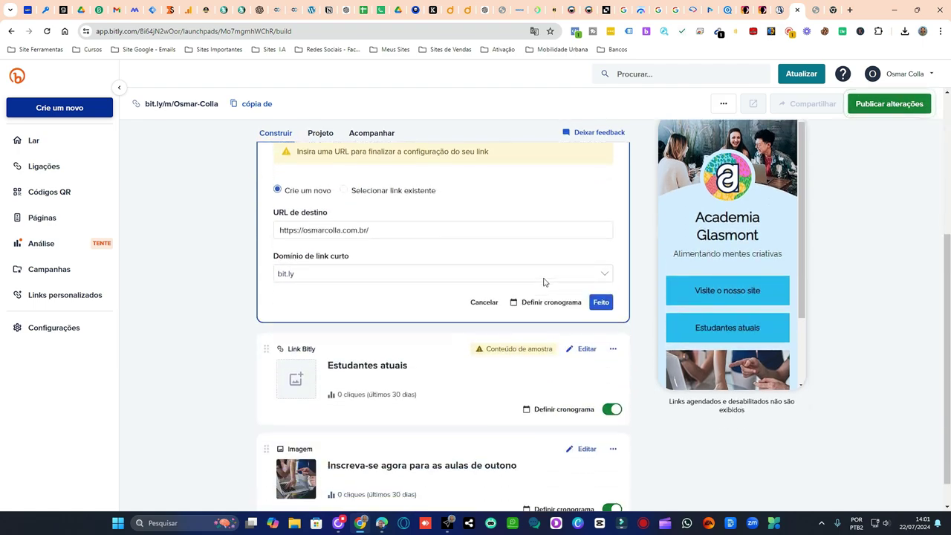
left_click(601, 288)
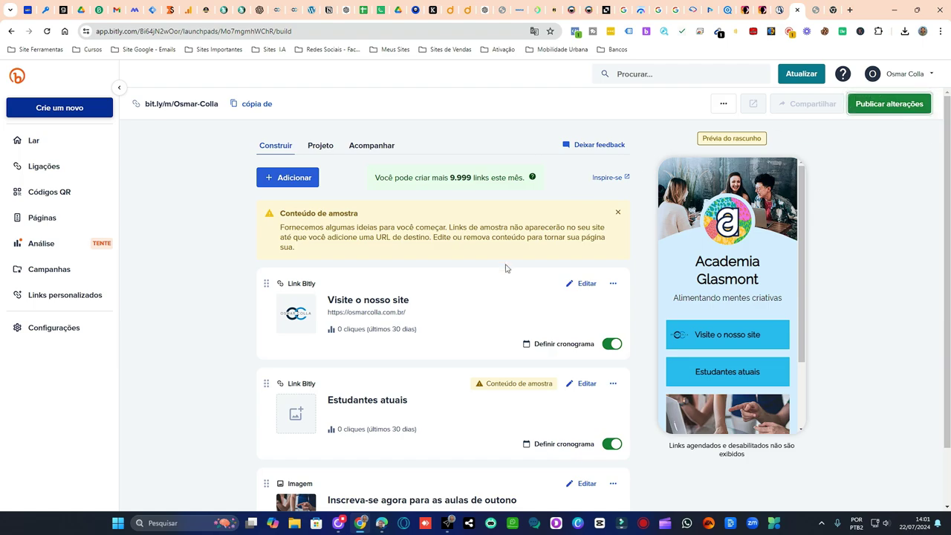
- Publish the page changes despite the sample links and close the share window
left_click(907, 105)
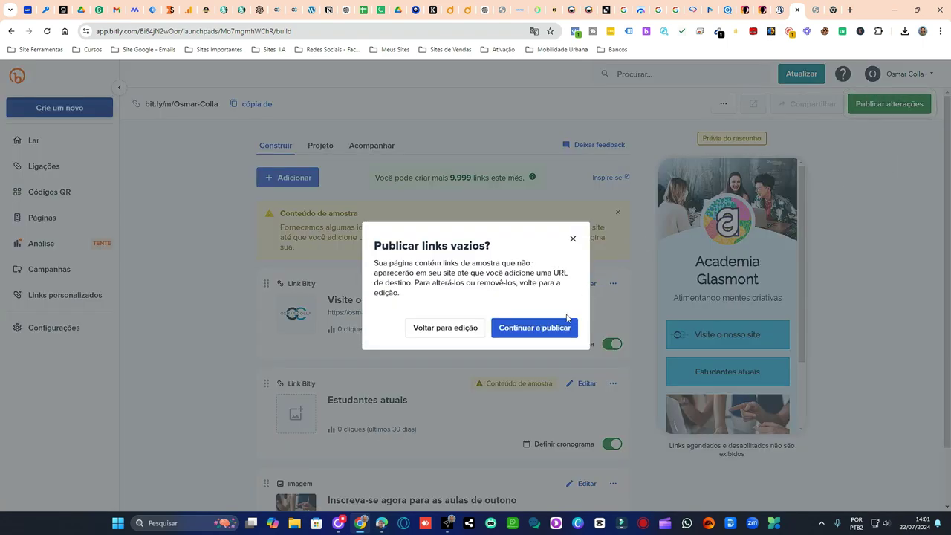
left_click(532, 327)
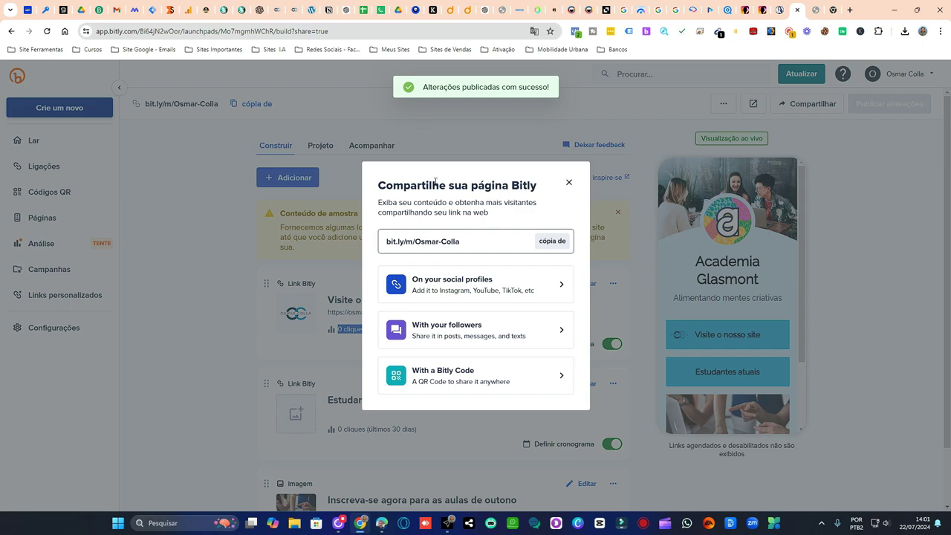
left_click(569, 183)
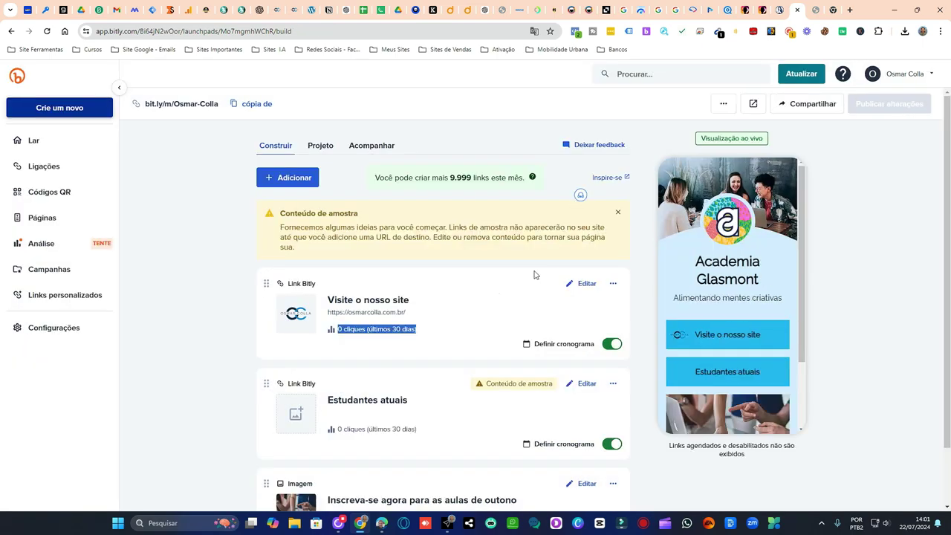
left_click(381, 331)
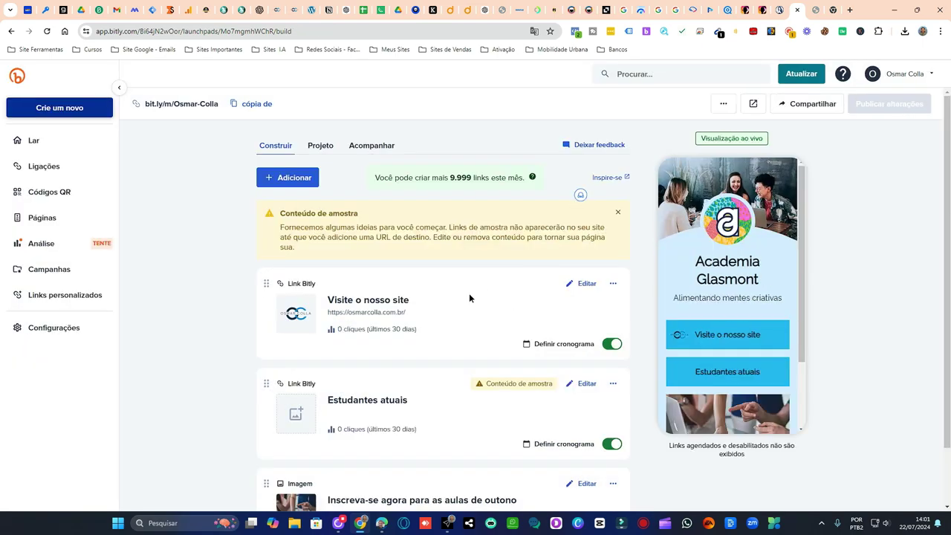
- Show the page's Projeto design settings
scroll(471, 302, "down", 1)
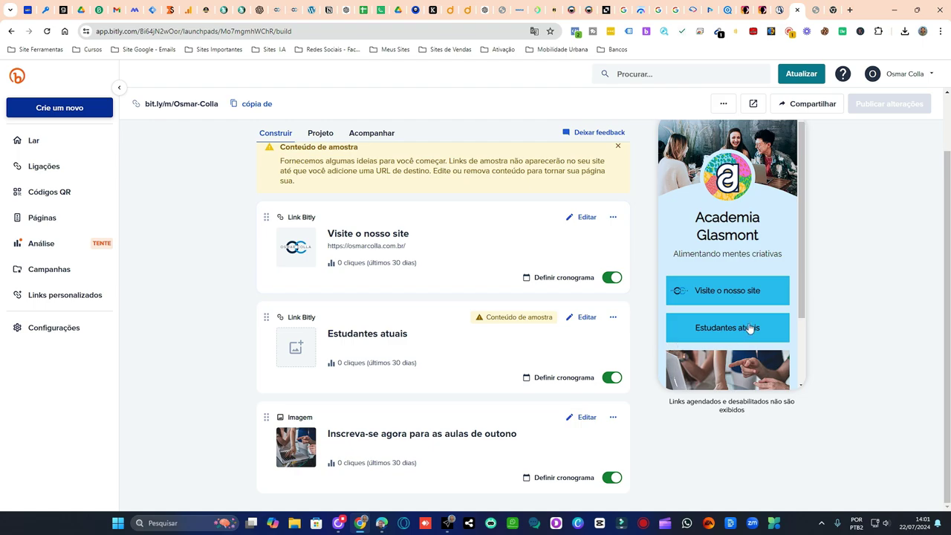
scroll(751, 329, "down", 2)
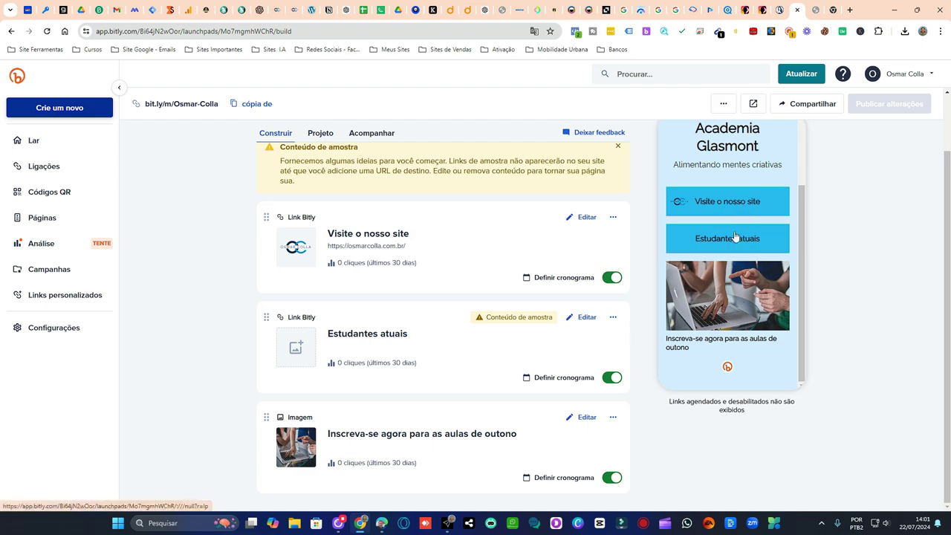
scroll(749, 212, "up", 2)
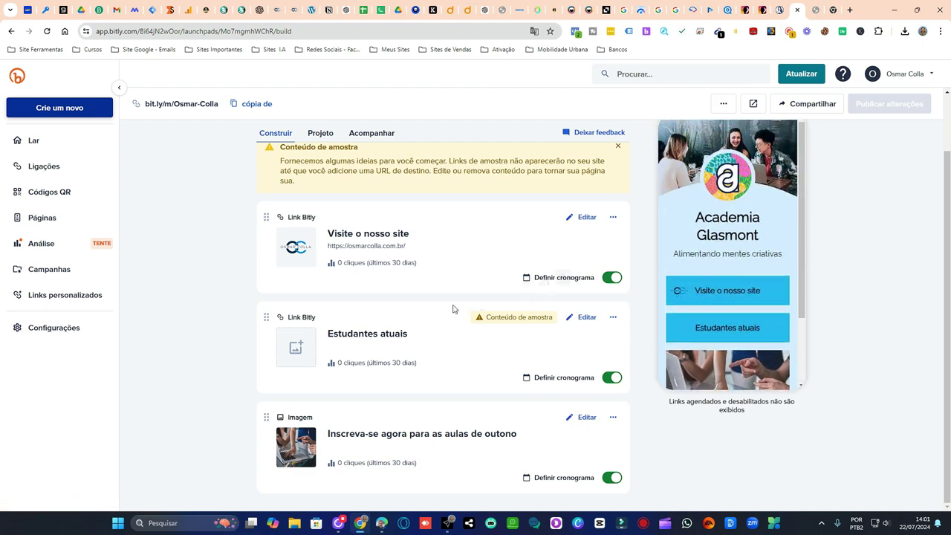
left_click(324, 148)
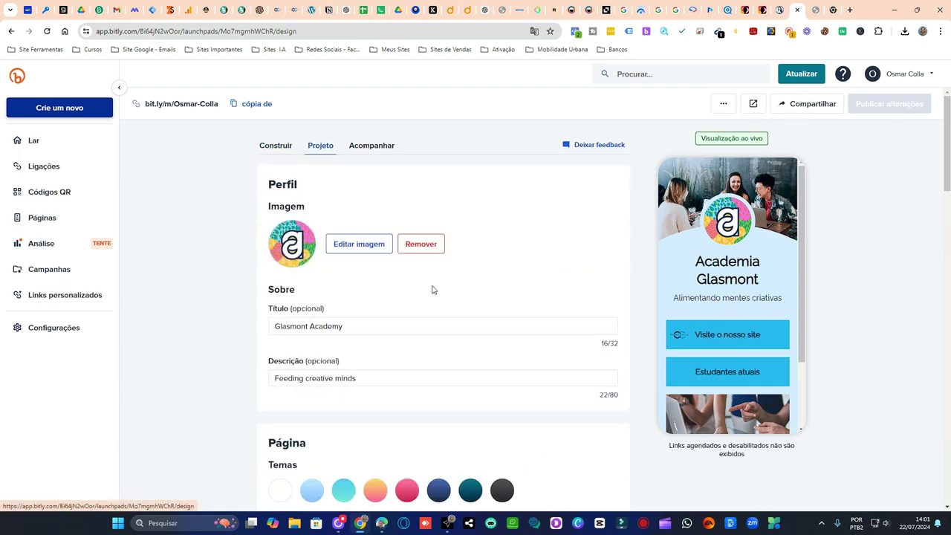
- Delete the template's profile image and confirm, leaving an empty image placeholder
left_click(365, 249)
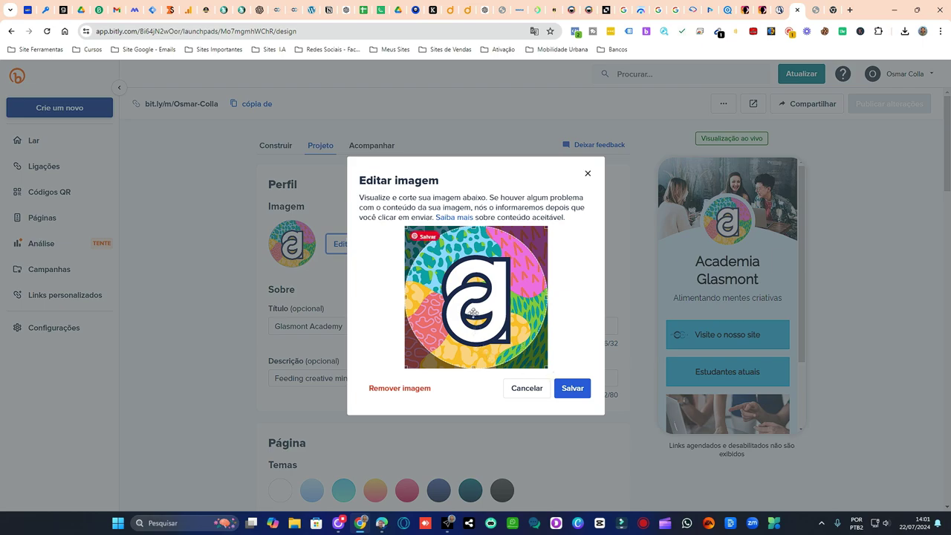
left_click(403, 388)
left_click(559, 300)
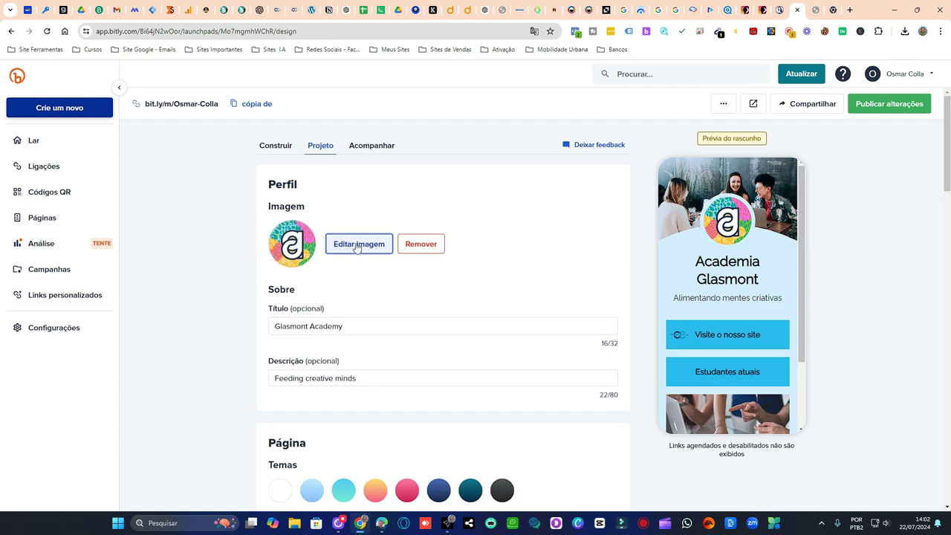
left_click(355, 247)
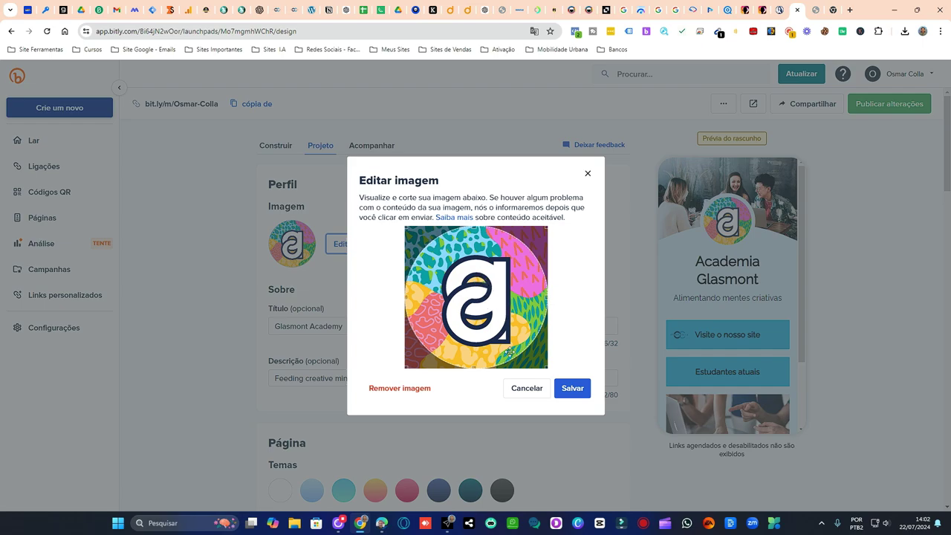
left_click(392, 390)
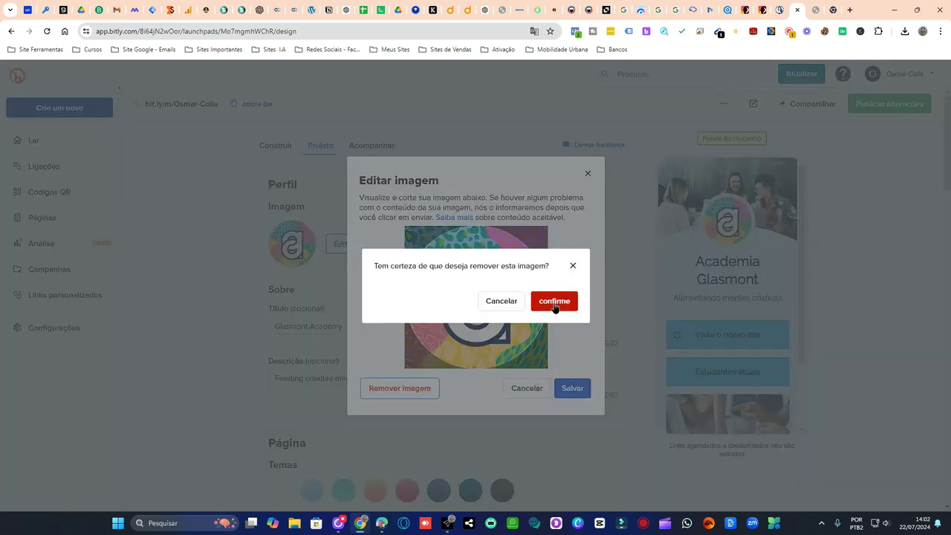
left_click(554, 307)
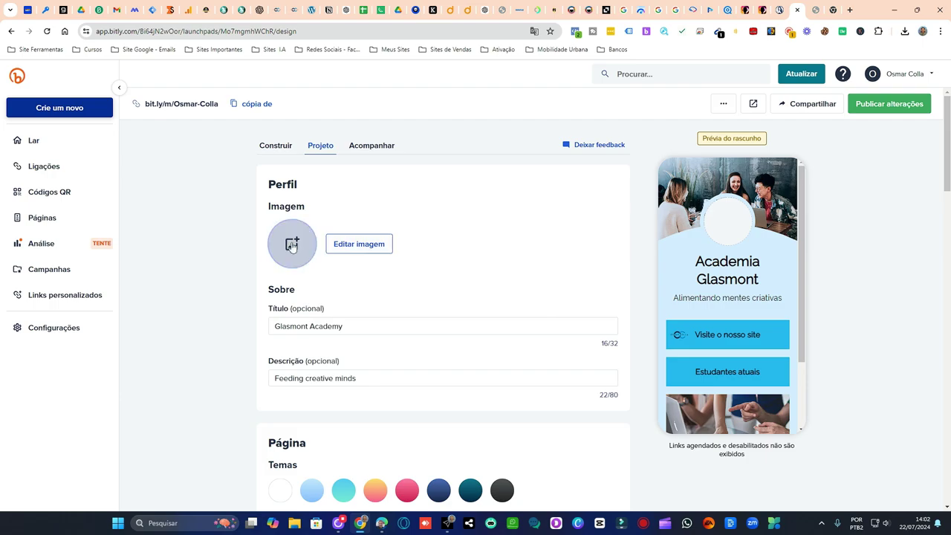
left_click(292, 244)
- Upload 'logo osmar CANAL .png' as the profile image, cropped tightly around the round logo
left_click(520, 251)
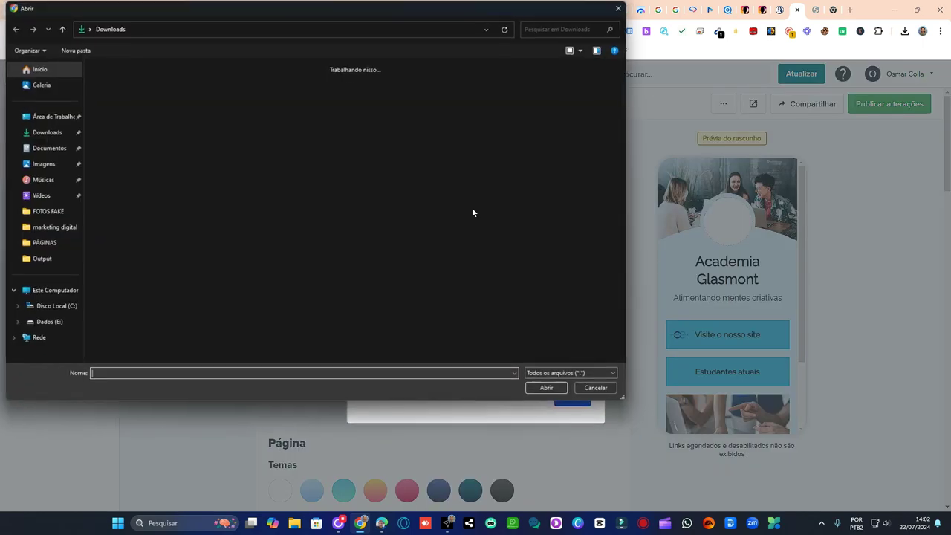
left_click(120, 108)
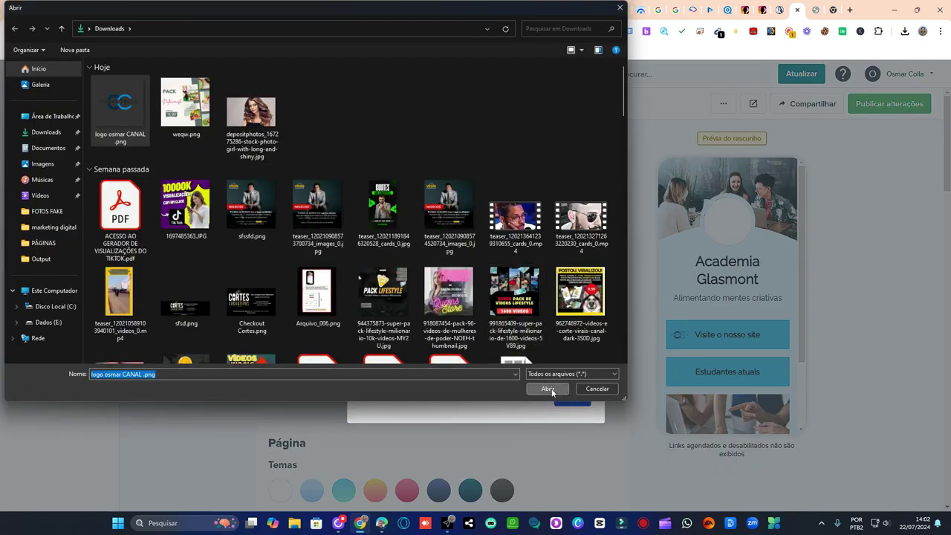
left_click(549, 389)
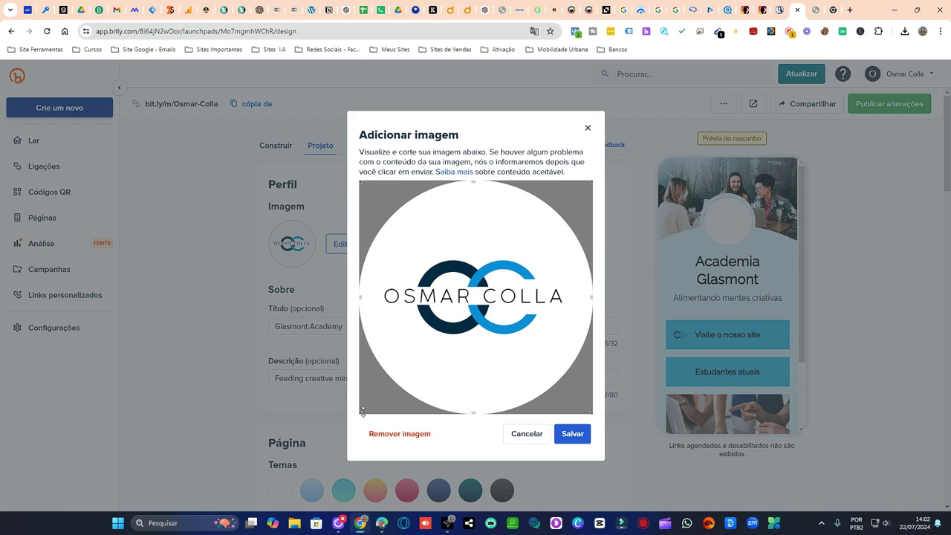
left_click_drag(362, 413, 376, 406)
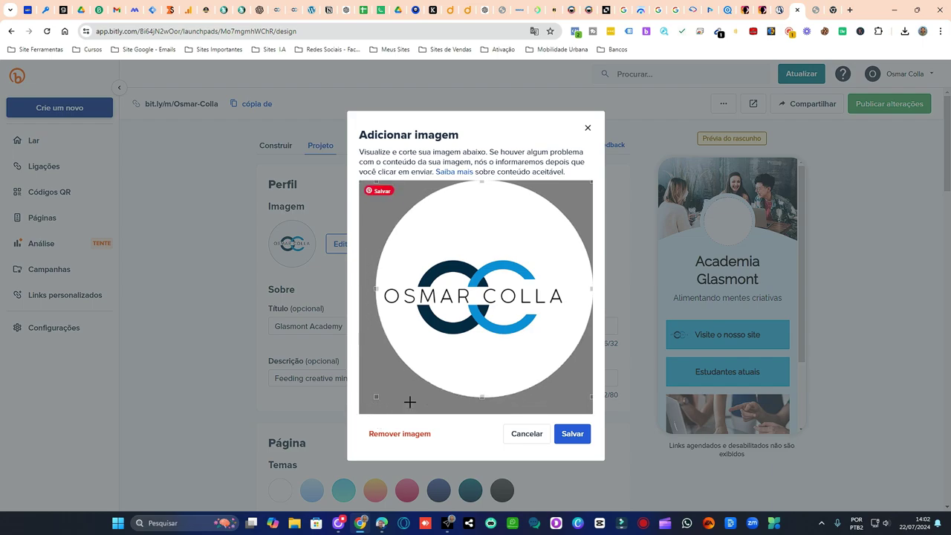
left_click_drag(592, 180, 568, 201)
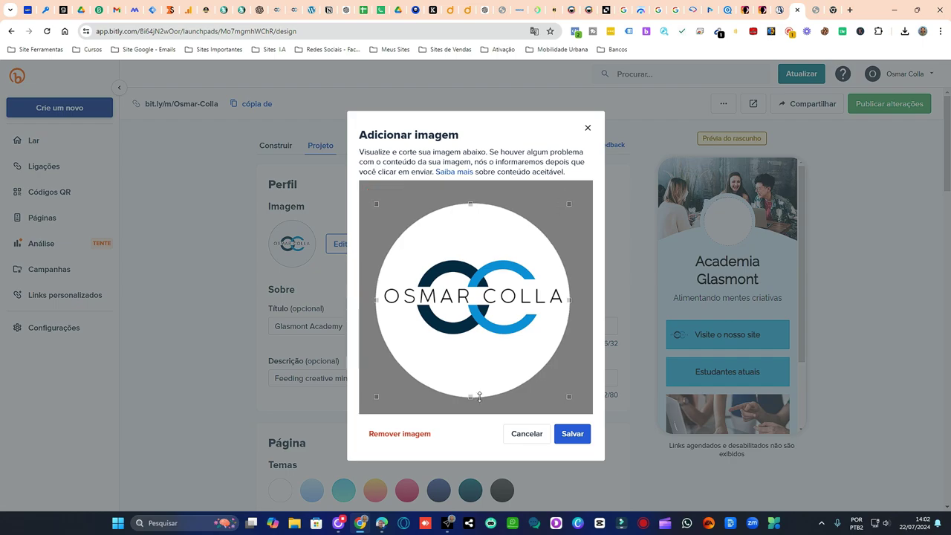
left_click_drag(472, 390, 474, 393)
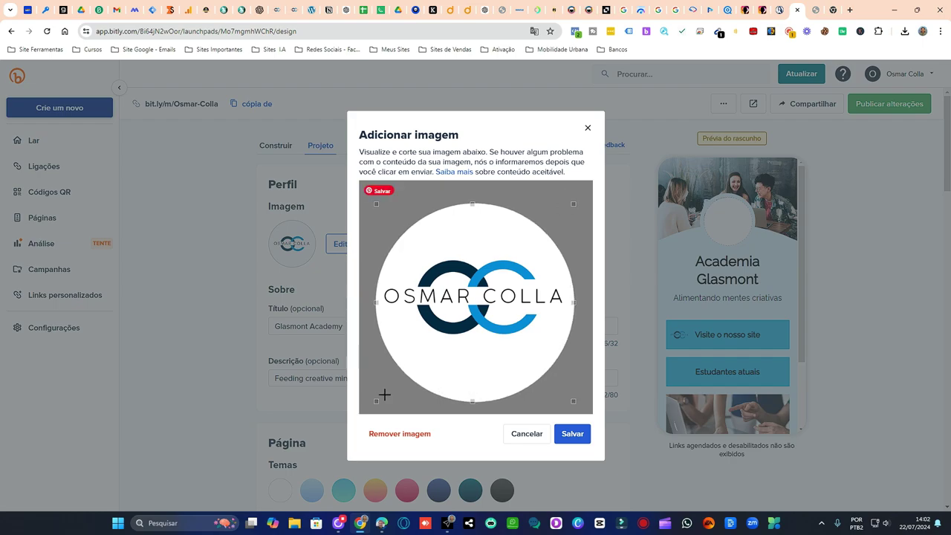
left_click_drag(377, 402, 382, 398)
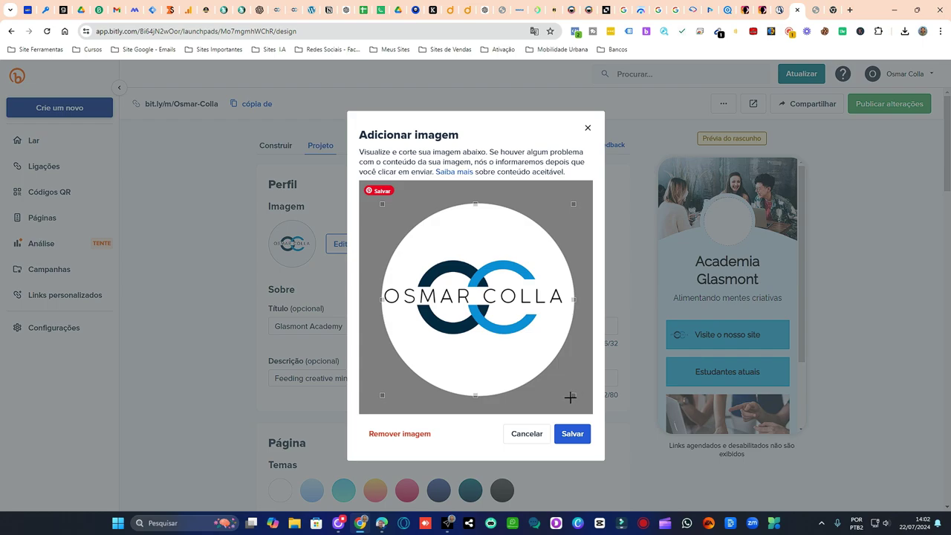
left_click_drag(571, 395, 568, 392)
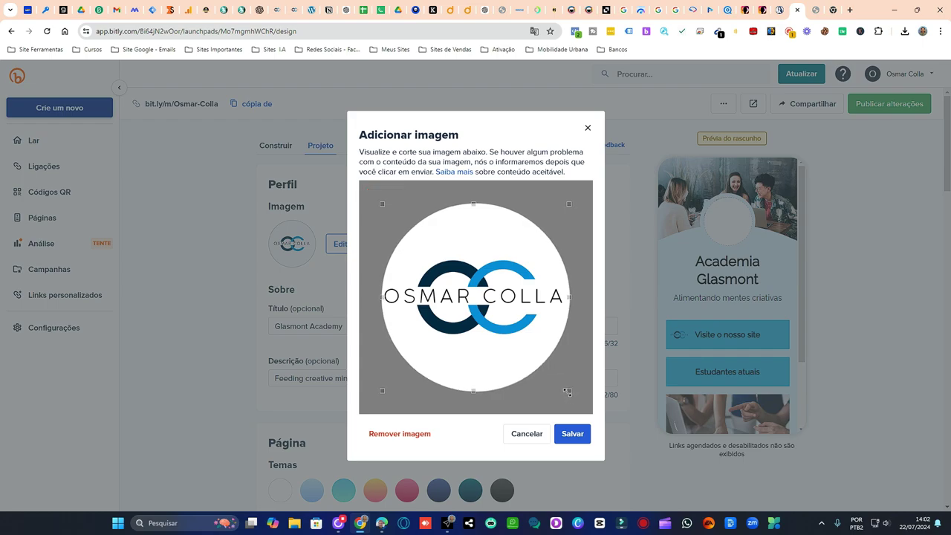
left_click(584, 435)
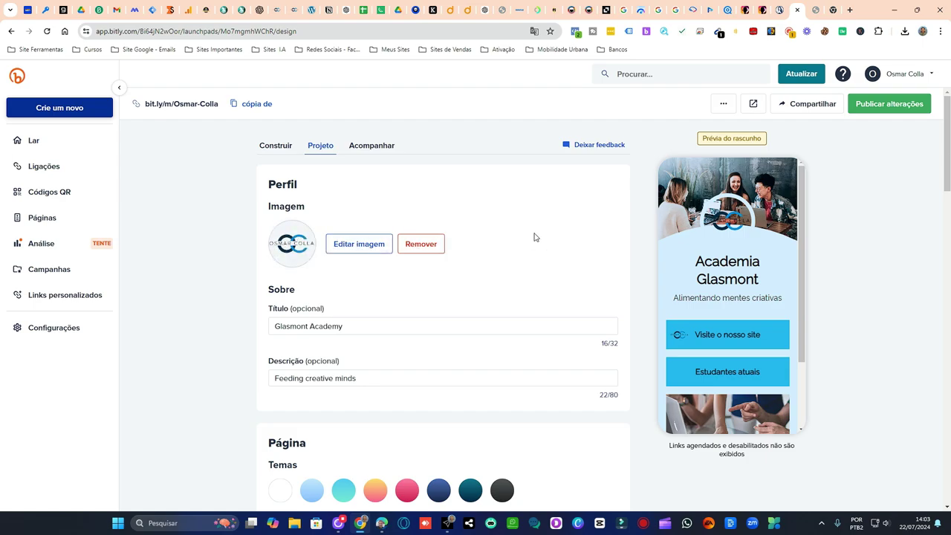
- Recrop the OSMAR COLLA profile logo to a tighter circle and save it
left_click(359, 244)
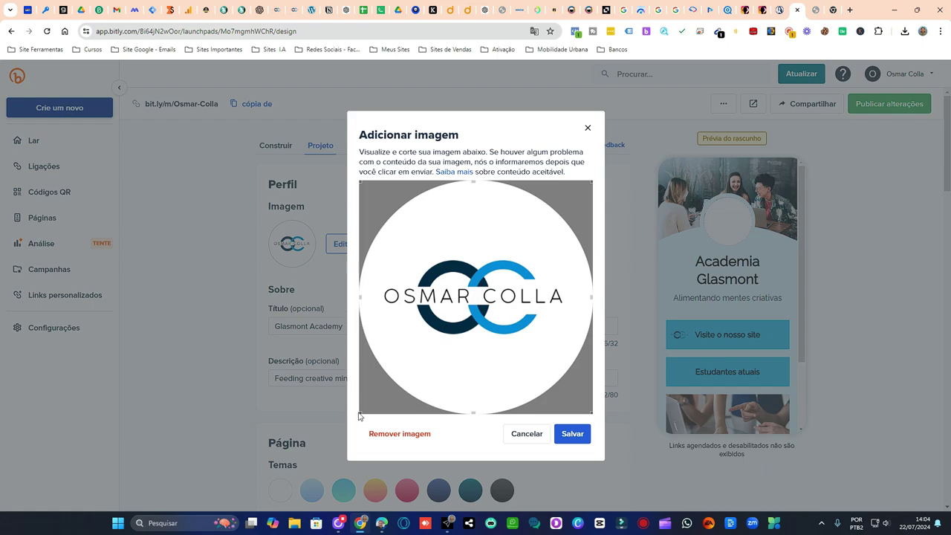
left_click_drag(360, 413, 377, 396)
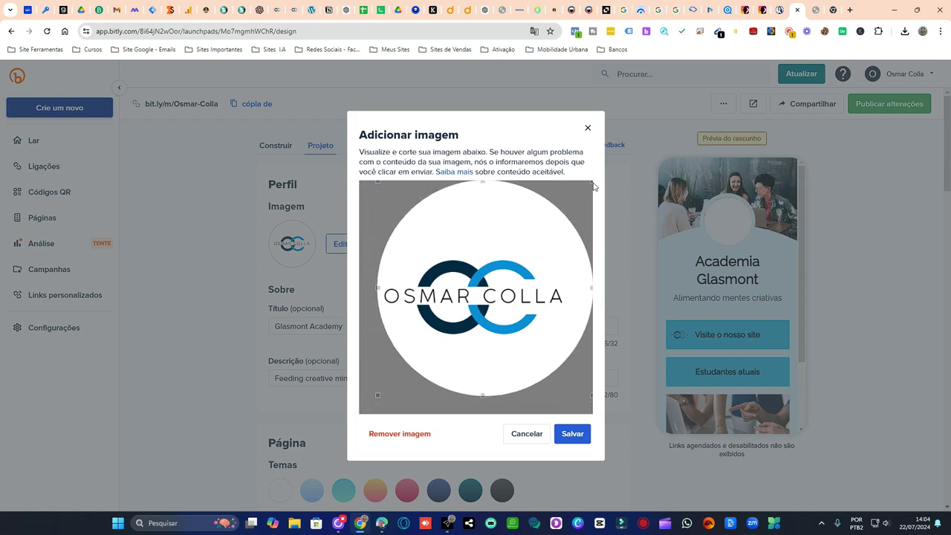
left_click_drag(593, 182, 568, 204)
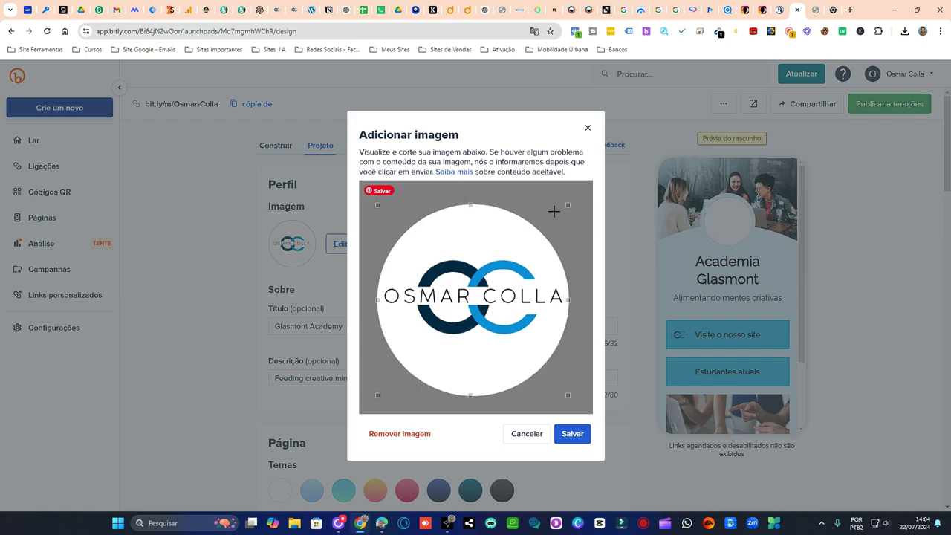
left_click(572, 436)
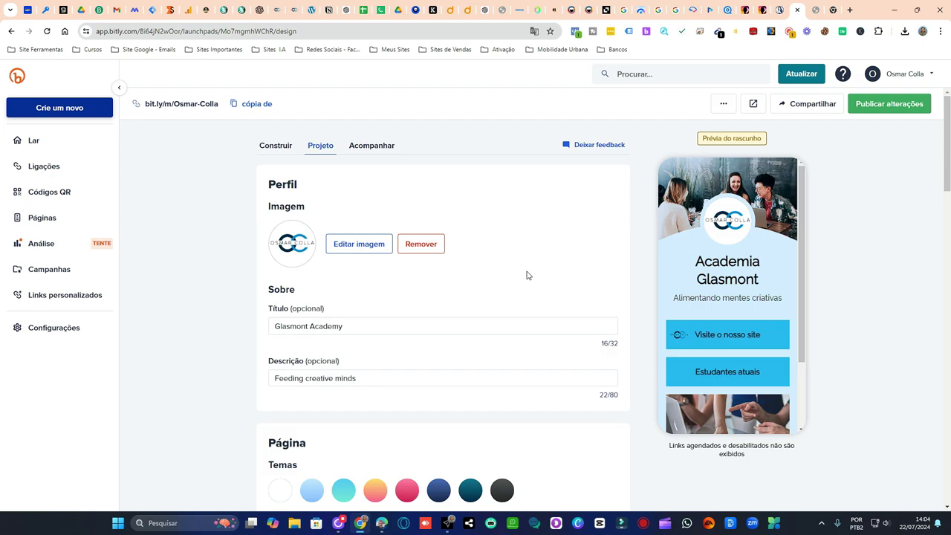
- Set the page title to 'OSMAR COLLA' and replace the existing description text
scroll(527, 275, "down", 1)
left_click_drag(355, 275, 225, 280)
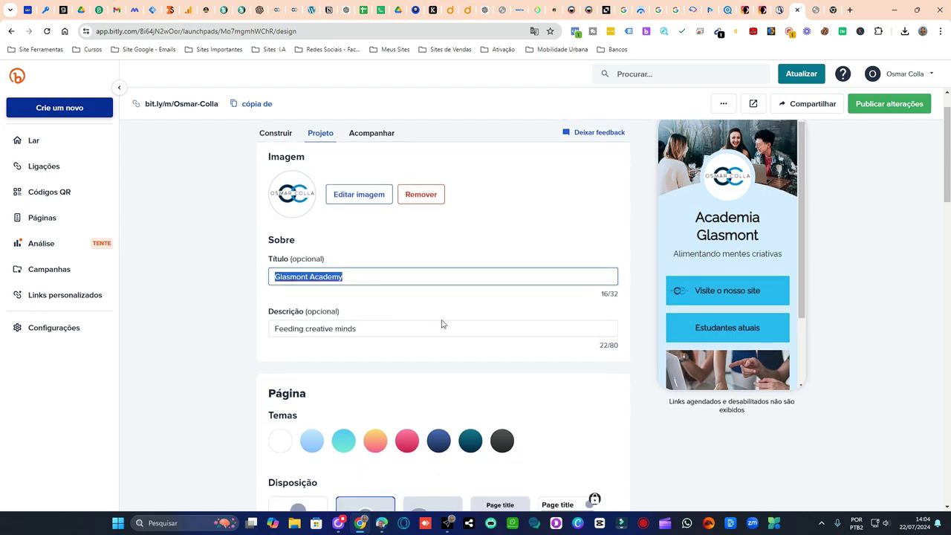
type("OSMAR COLLA")
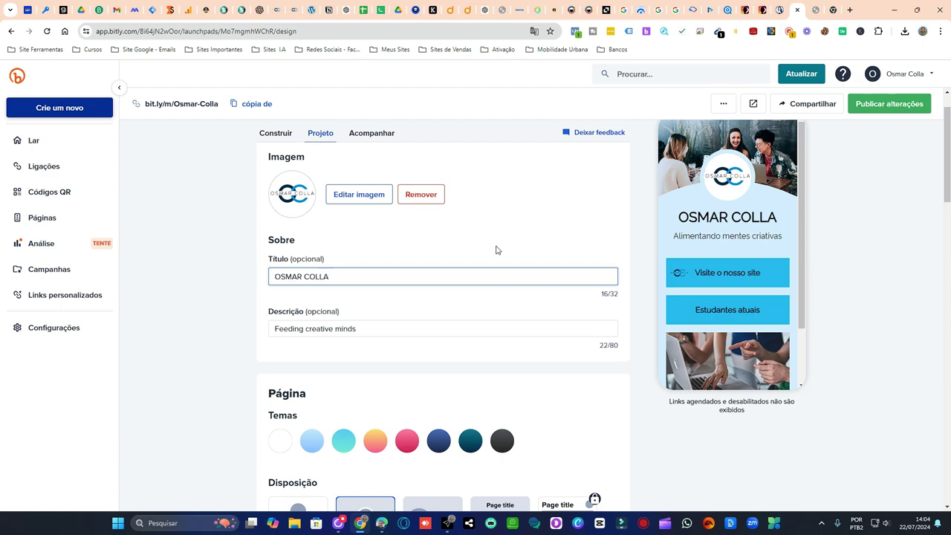
triple_click(365, 329)
type("Profi")
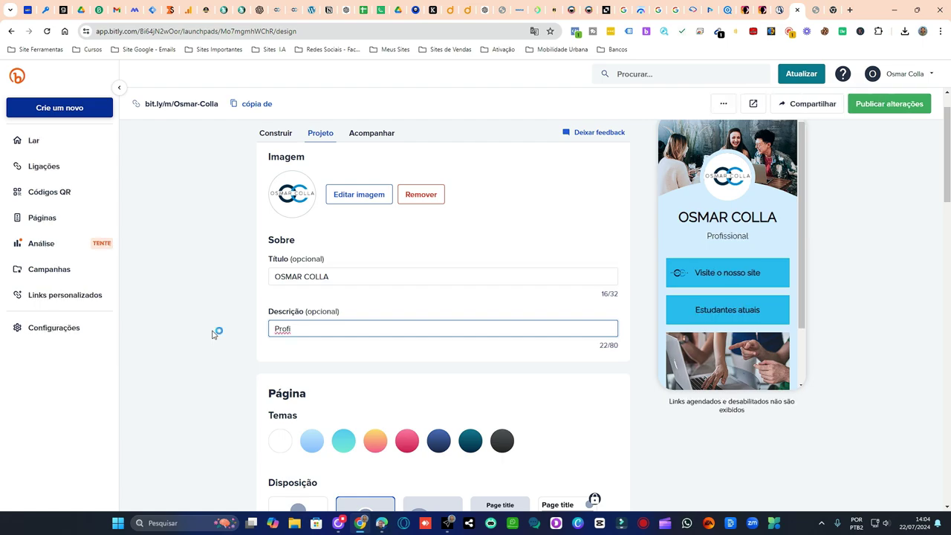
type("s")
type("sional e,m")
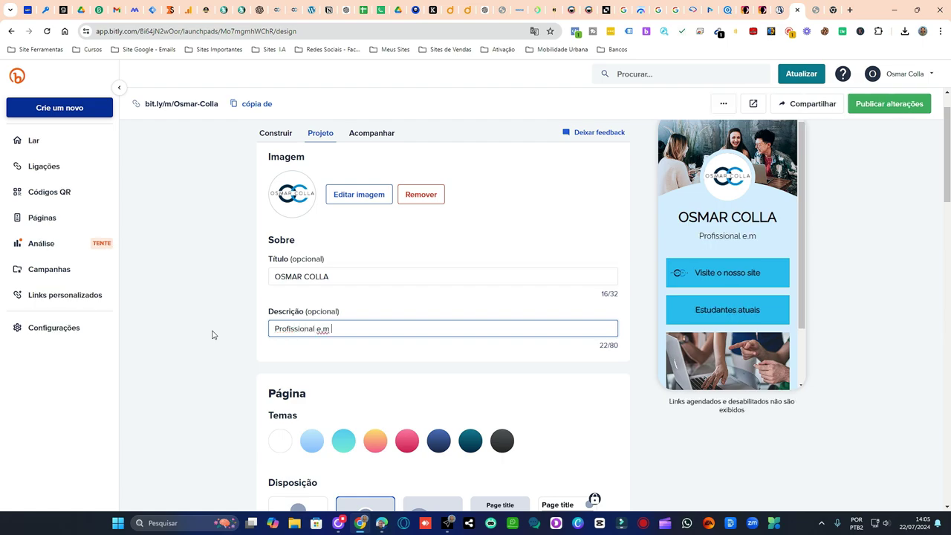
key("BackSpace")
key("BackSpace")
key("BackSpace")
key("BackSpace")
key("BackSpace")
key("BackSpace")
key("BackSpace")
key("BackSpace")
key("BackSpace")
key("BackSpace")
key("BackSpace")
key("BackSpace")
key("BackSpace")
key("BackSpace")
key("BackSpace")
key("BackSpace")
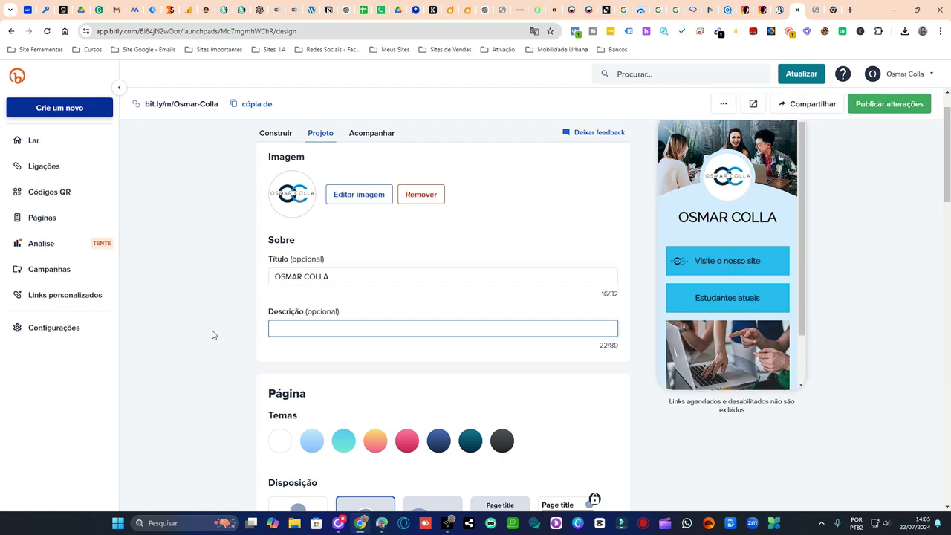
- Paste the description 'Profissional de marketing digital, especialista em anúncios pagos.' and trim it
left_click(382, 524)
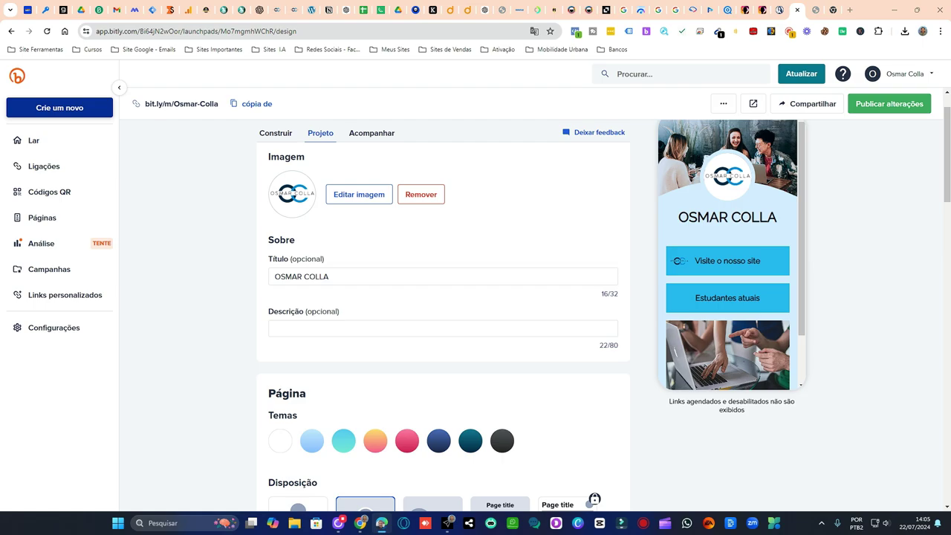
left_click(353, 331)
type("https://osmarcolla.com.br/")
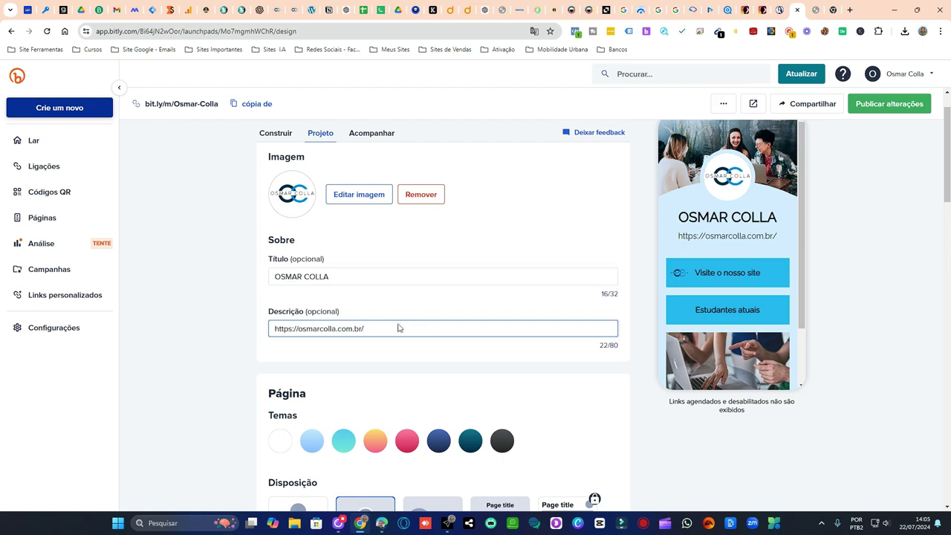
left_click_drag(401, 329, 205, 327)
key("BackSpace")
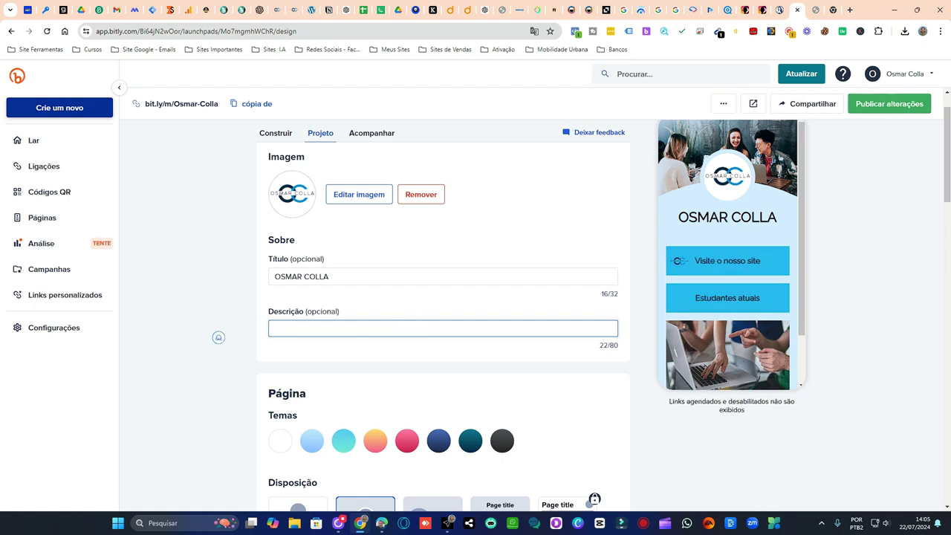
left_click(218, 337)
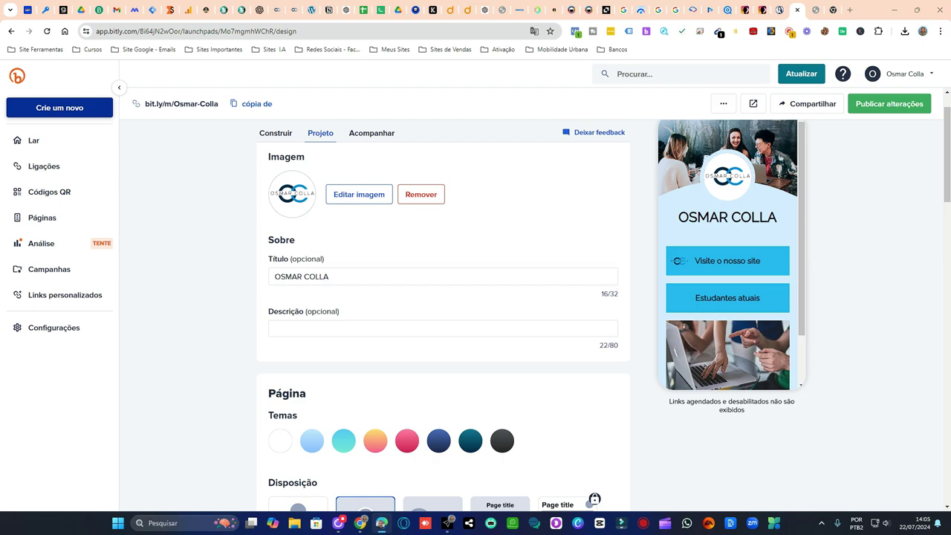
left_click(326, 328)
type("🚀 Profissional de marketing digital, especialista em anúncios pagos. Vamos aume")
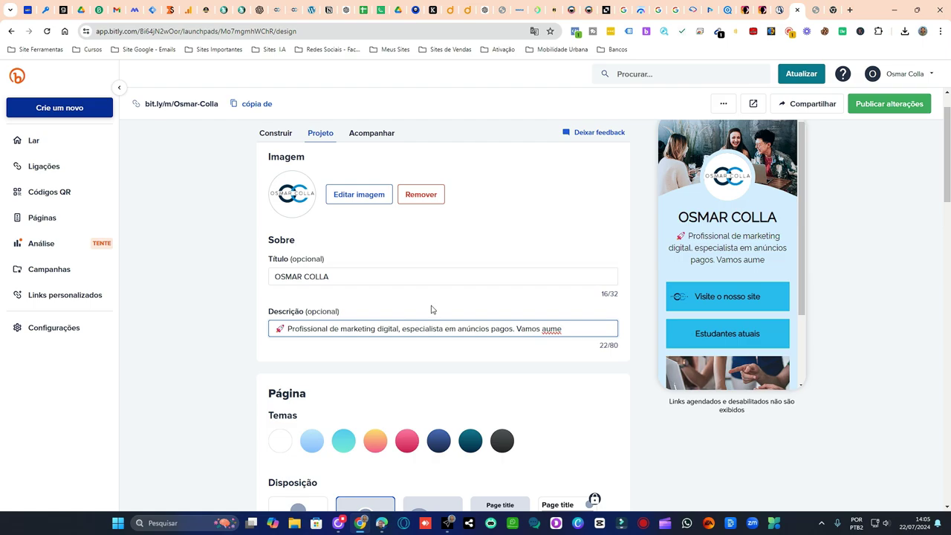
key("ctrl+a")
key("BackSpace")
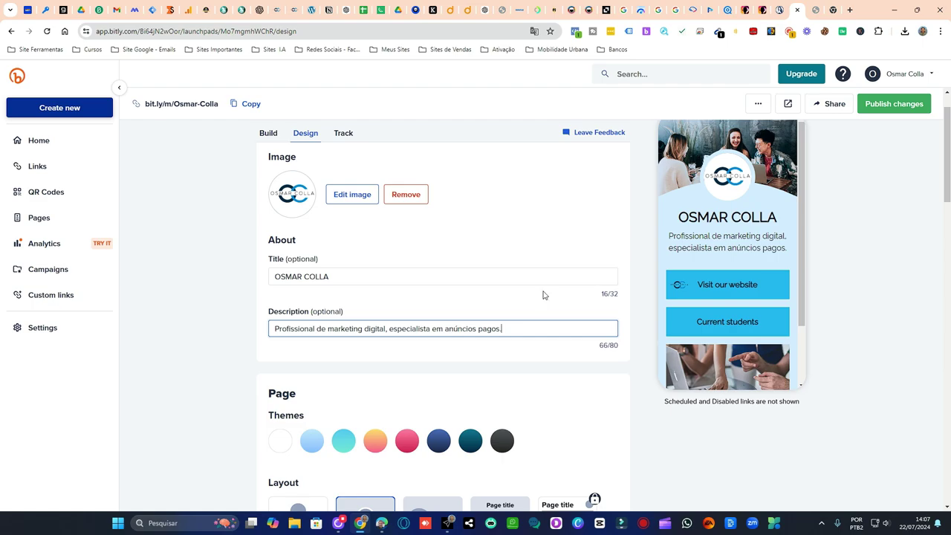
- Change the page title to title-case 'Osmar Colla'
left_click_drag(337, 278, 285, 277)
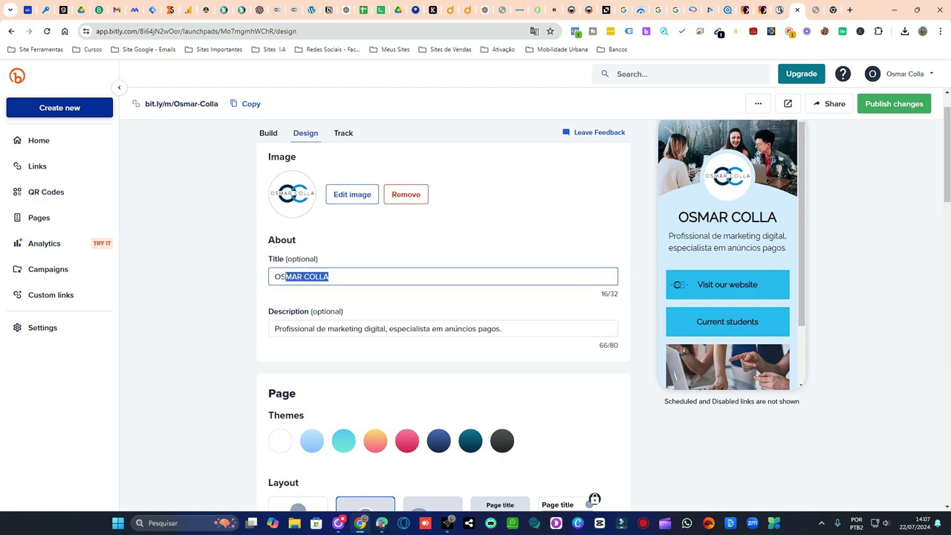
type("s")
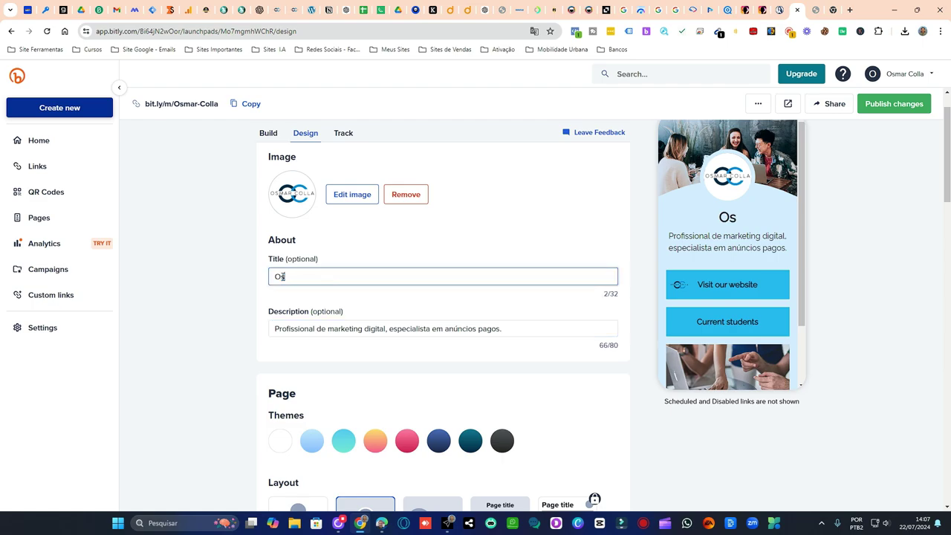
type("mar Colla")
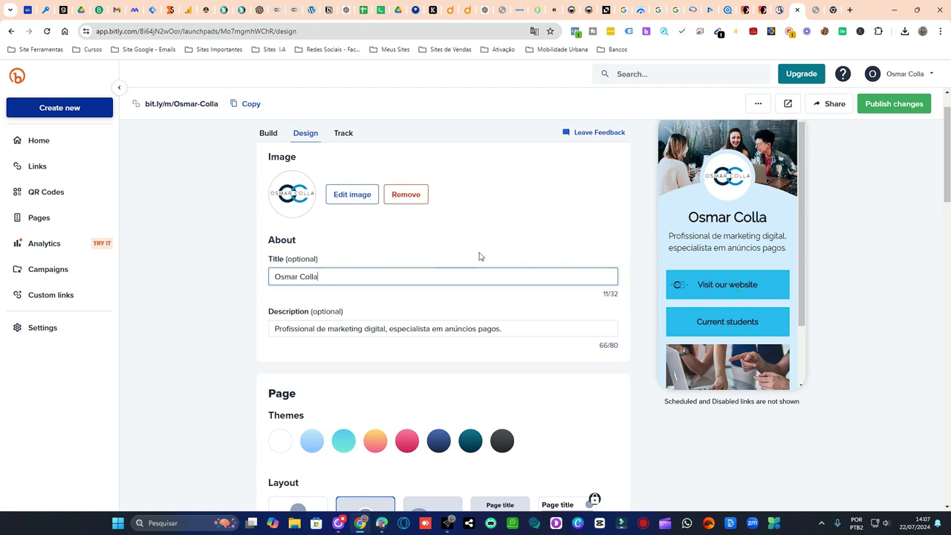
scroll(500, 244, "down", 1)
- Rename the first link block from 'Visit our website' to 'Visite meu Site'
left_click(268, 133)
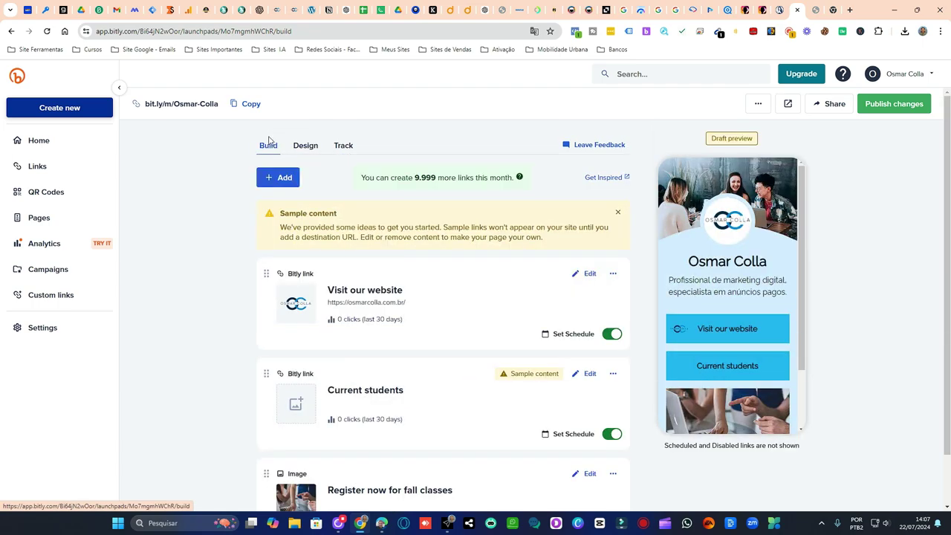
left_click(589, 275)
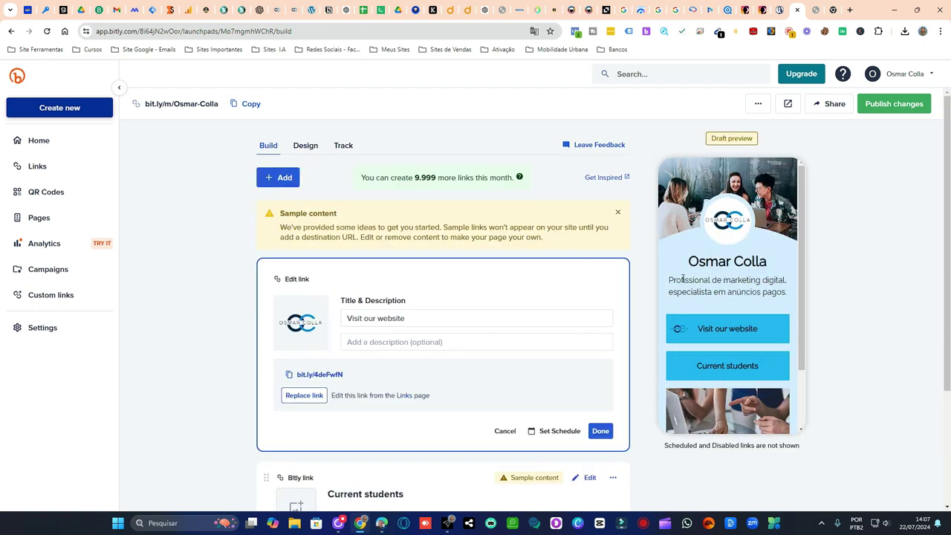
left_click_drag(431, 316, 318, 319)
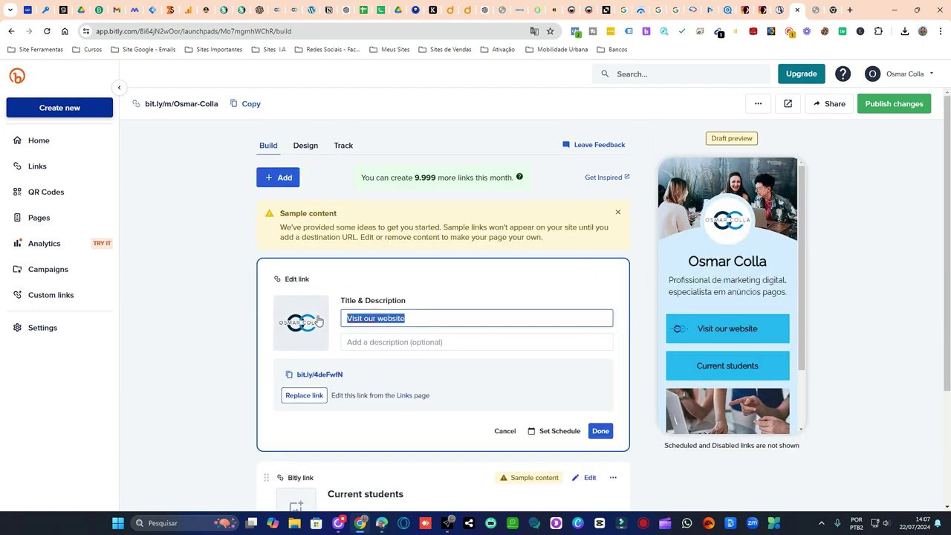
type("Viste")
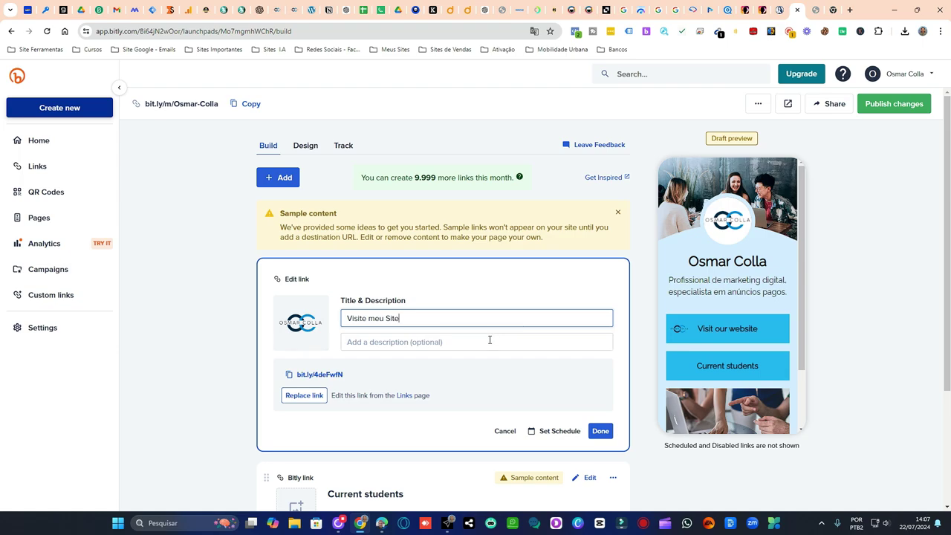
left_click(601, 431)
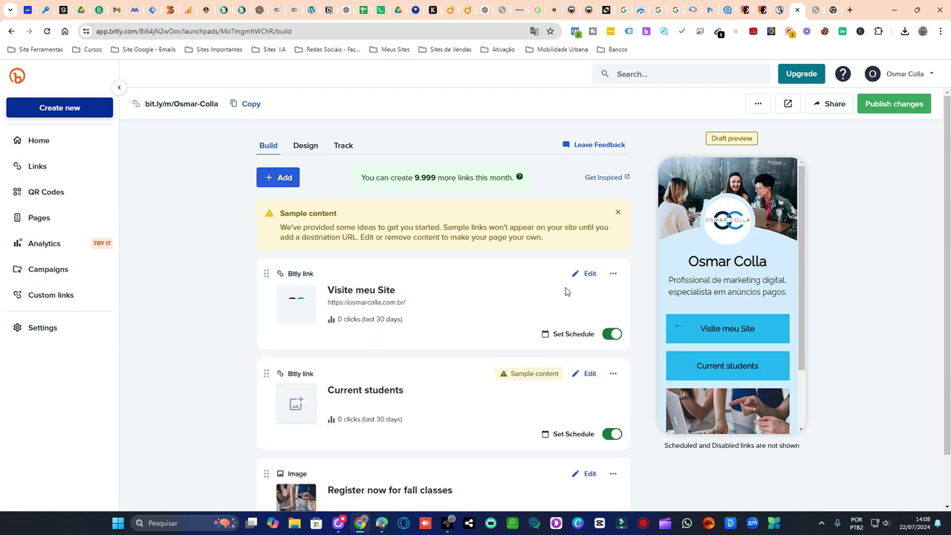
scroll(491, 277, "down", 1)
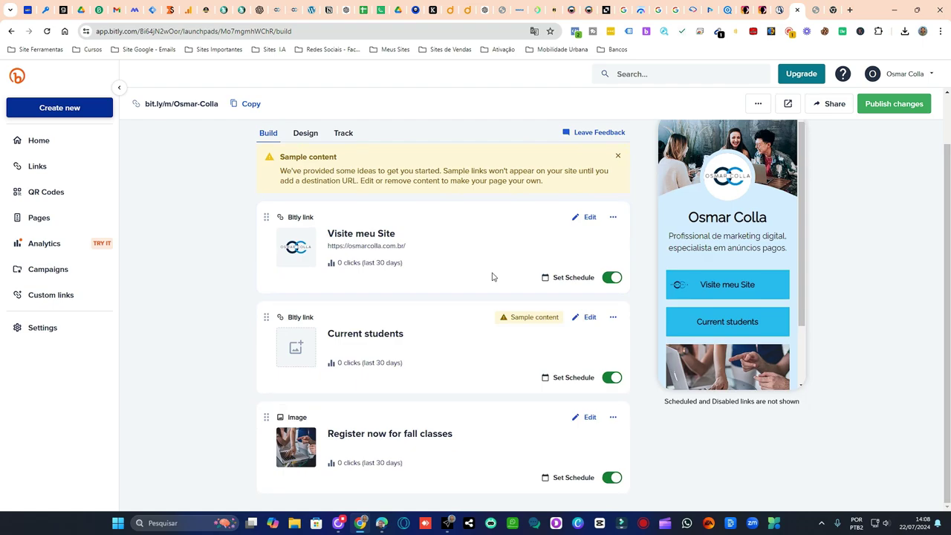
scroll(754, 256, "down", 1)
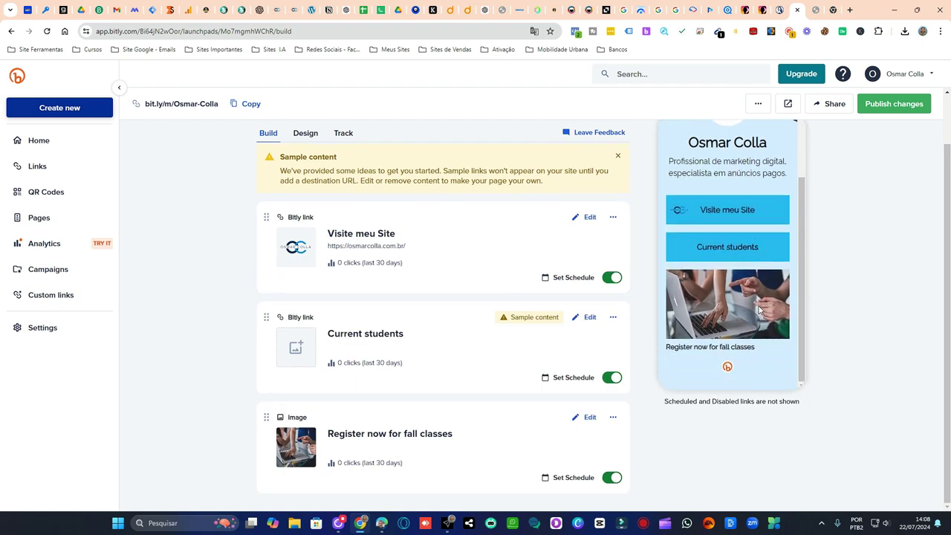
scroll(760, 311, "up", 1)
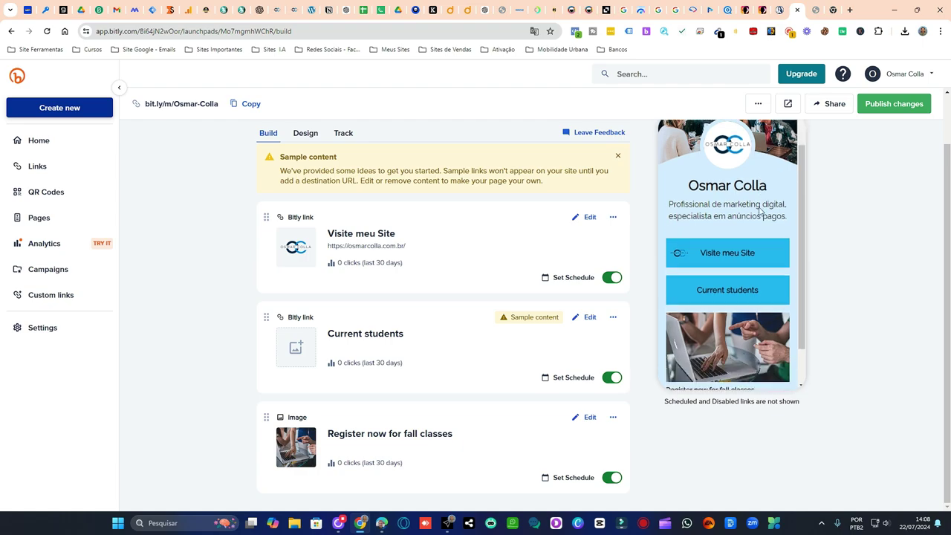
scroll(760, 212, "down", 1)
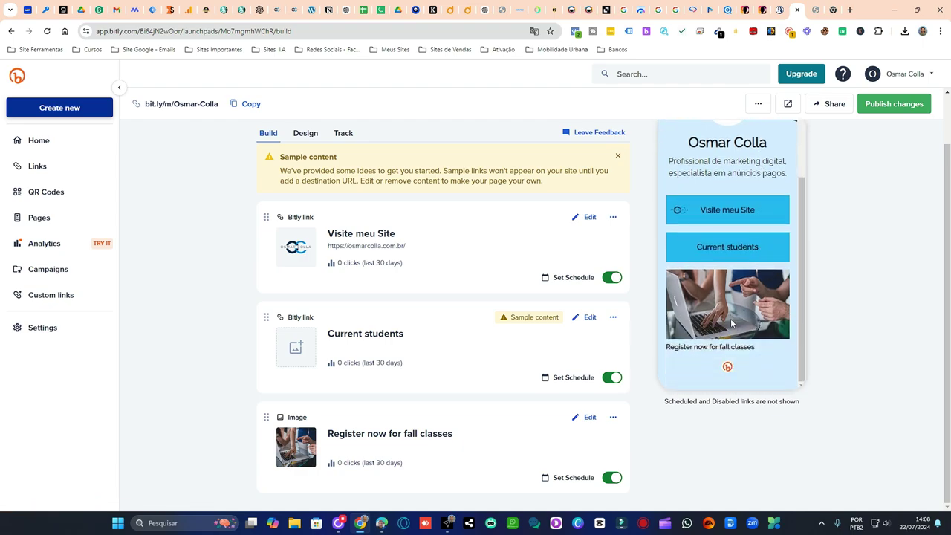
- Retitle the Current students link block to 'Site vendas de Produtos'
left_click(592, 318)
left_click_drag(424, 329, 325, 322)
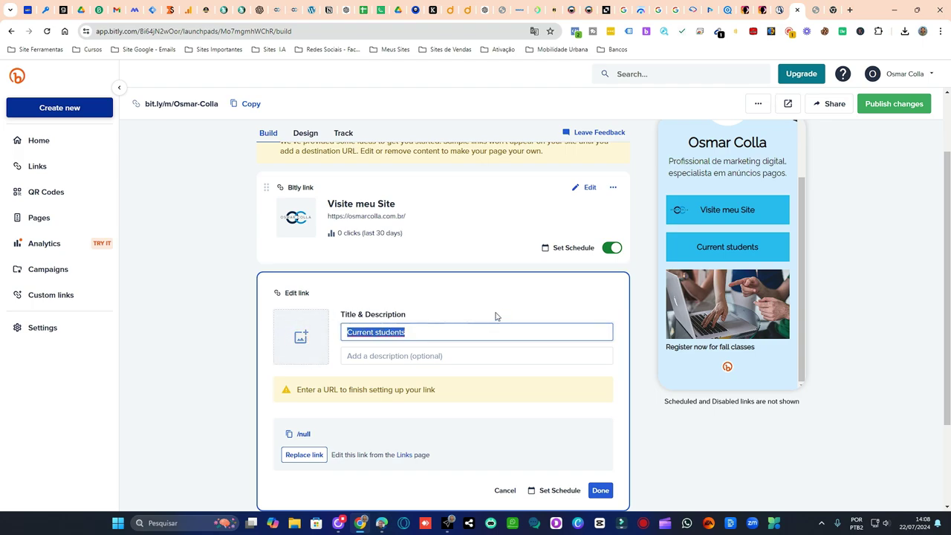
type("Se")
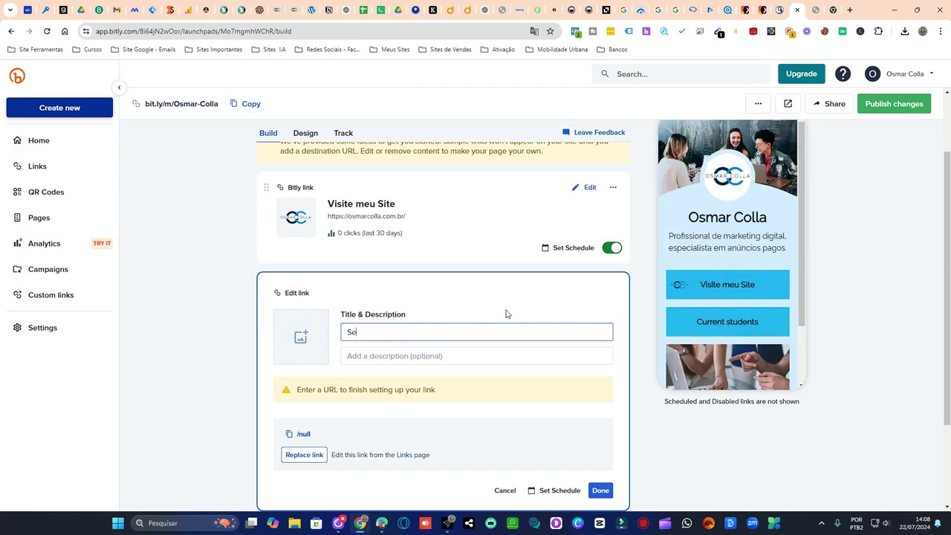
key("BackSpace")
key("BackSpace")
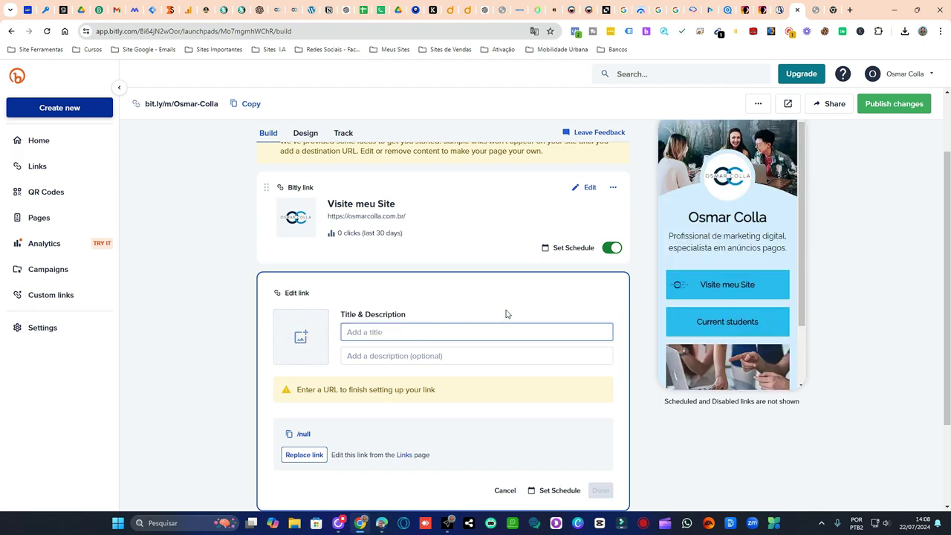
type("Site vendas e")
key("BackSpace")
key("BackSpace")
type("das de Prudo")
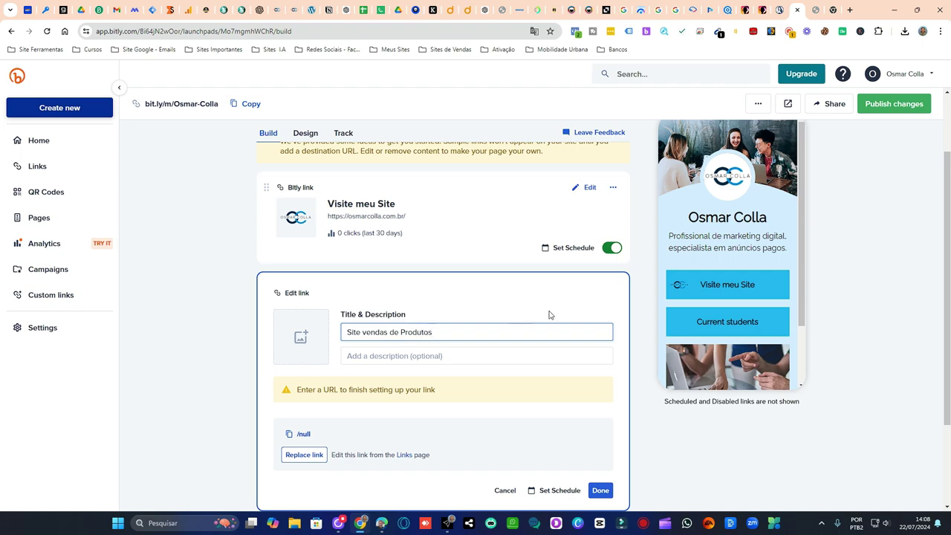
- Save the yellow Subindo Vendas rocket image as that link's thumbnail
left_click(479, 354)
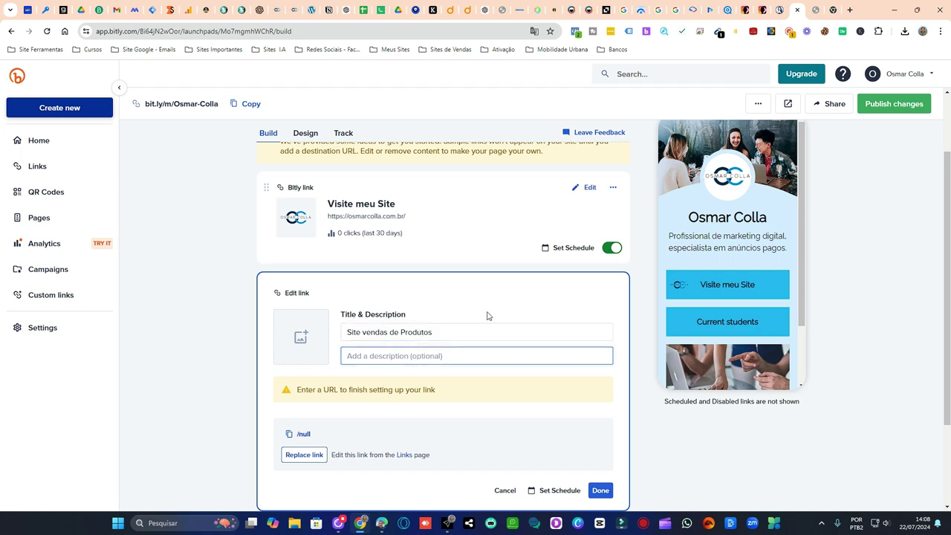
scroll(487, 316, "down", 2)
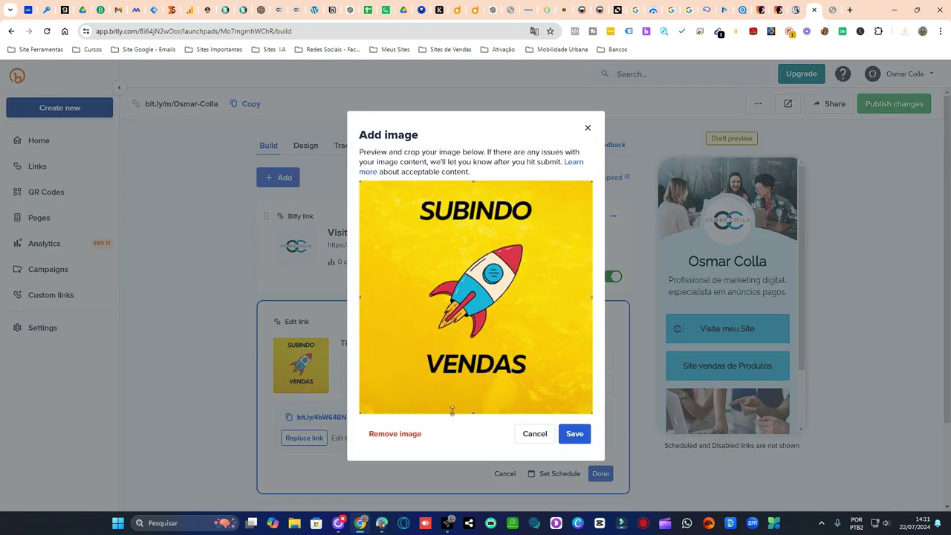
left_click(575, 433)
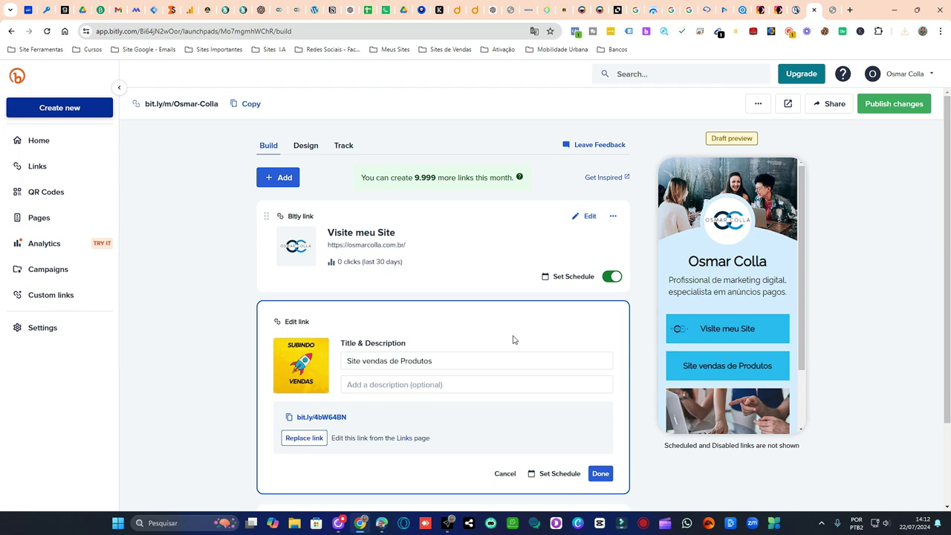
left_click(600, 474)
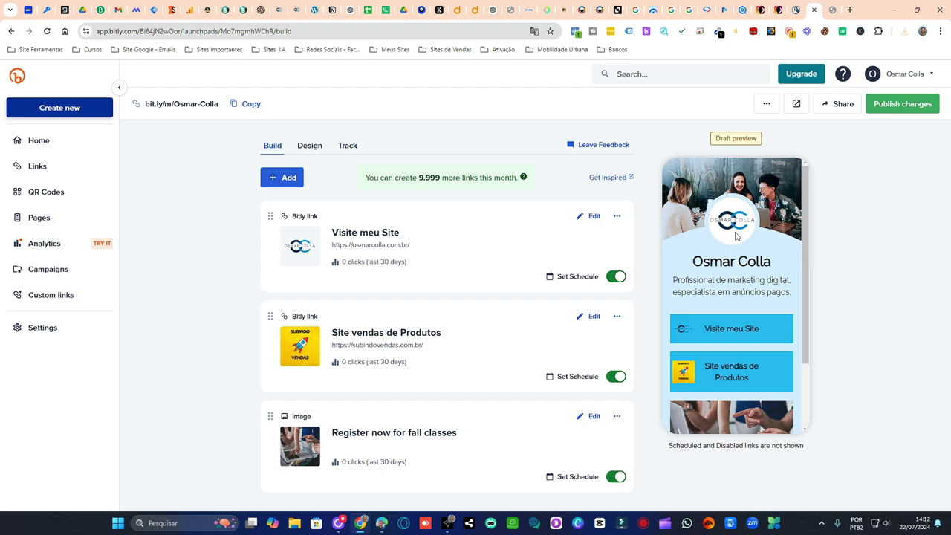
- Remove the logo thumbnail from the Visite meu Site link
left_click(592, 216)
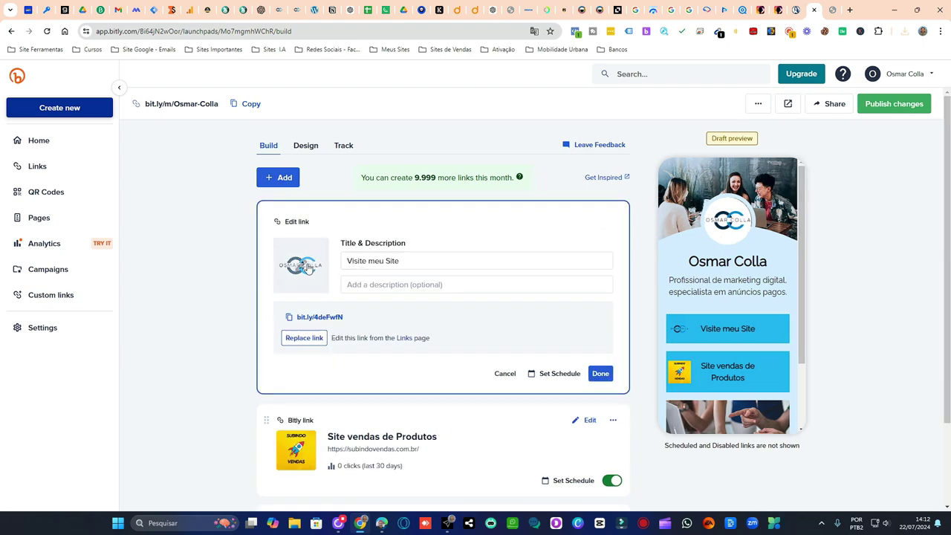
left_click(301, 265)
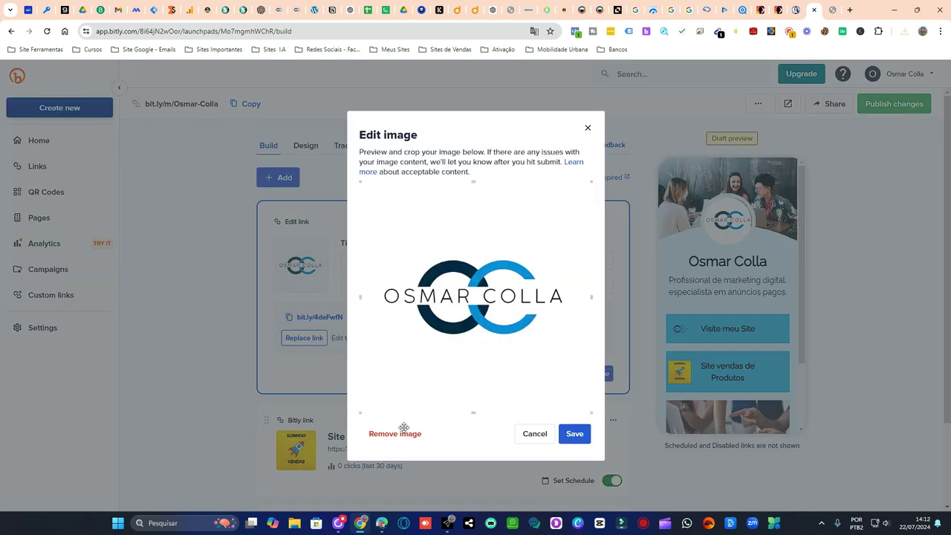
left_click(401, 434)
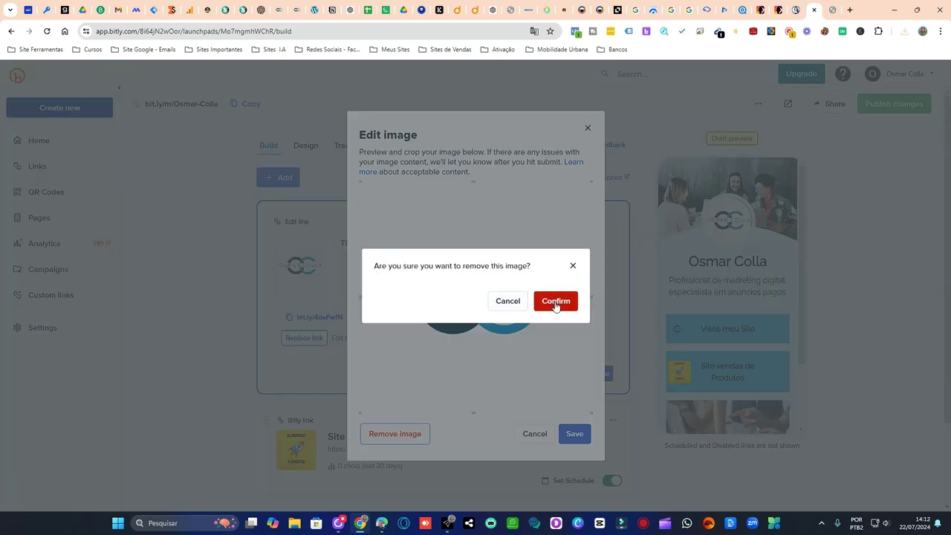
left_click(548, 295)
- Set 'Design sem nome (4).jpg' from E:\marketing digital as the link's thumbnail
left_click(307, 288)
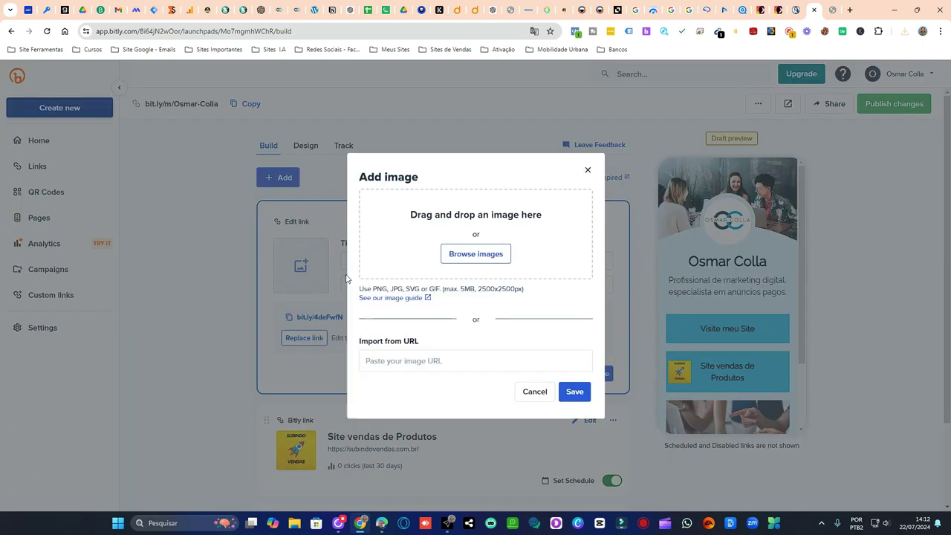
left_click(480, 253)
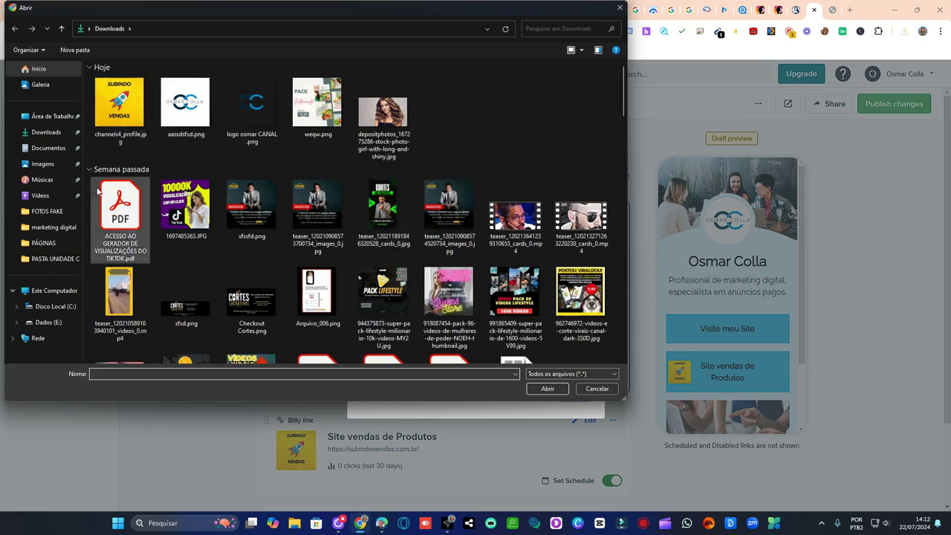
left_click(46, 324)
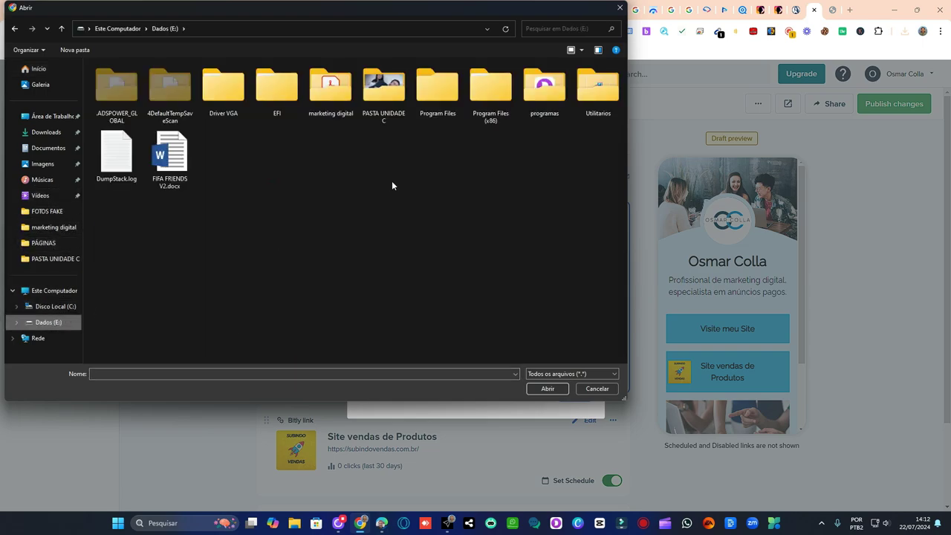
double_click(335, 117)
scroll(446, 223, "down", 2)
scroll(462, 229, "down", 3)
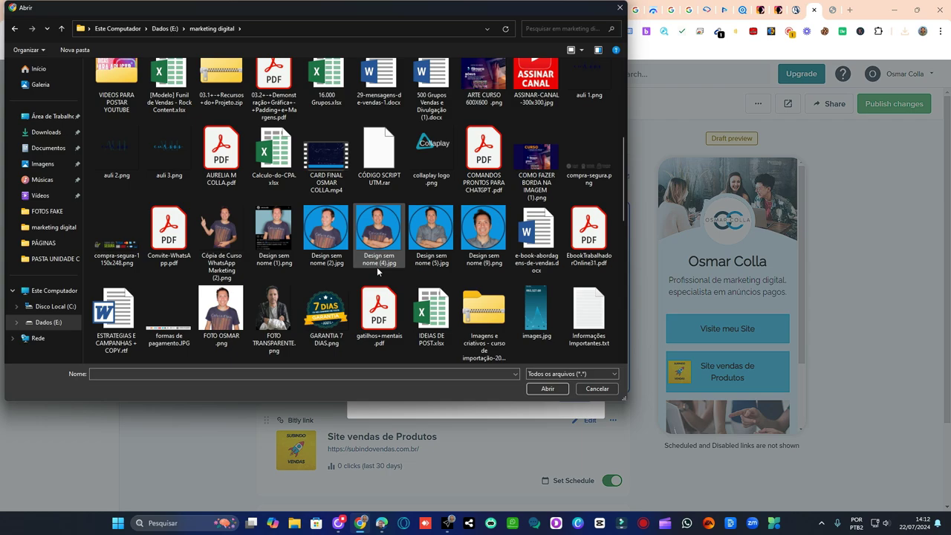
left_click(375, 238)
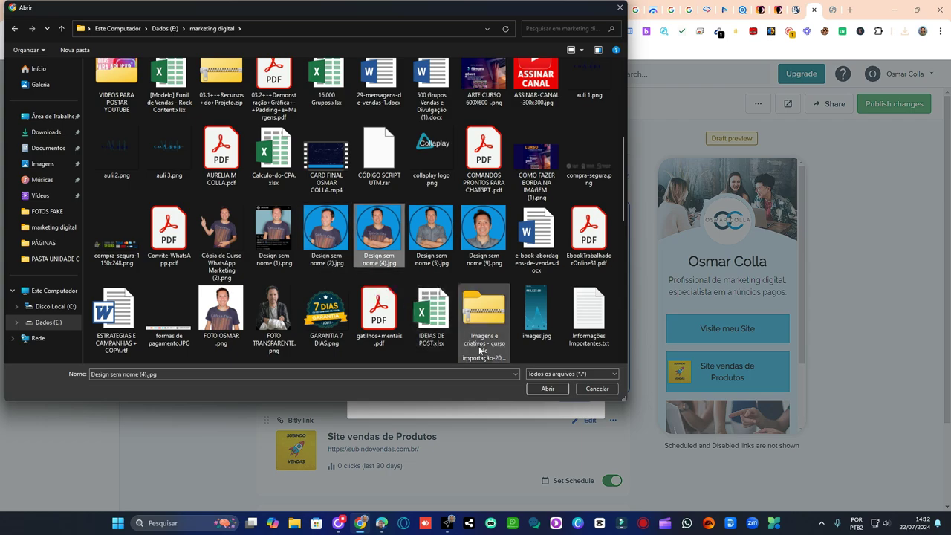
left_click(544, 388)
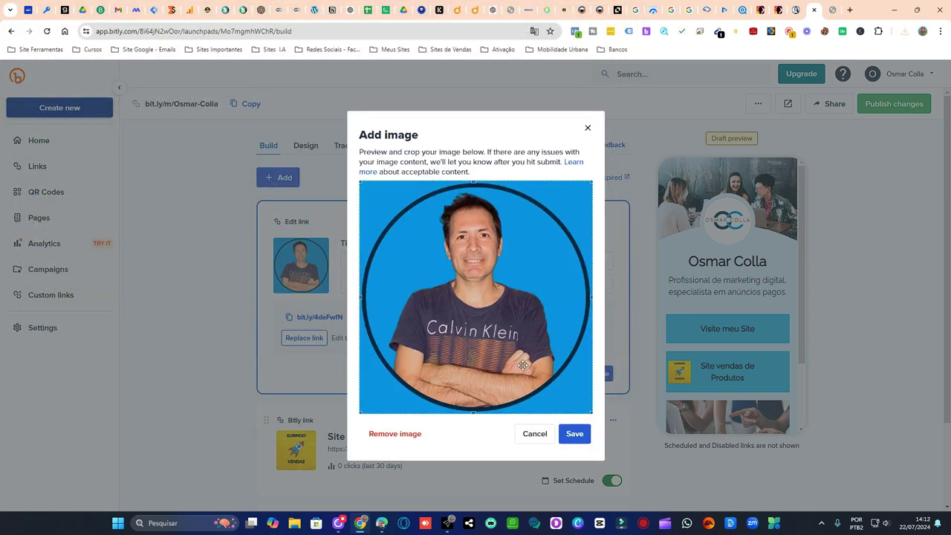
left_click(575, 433)
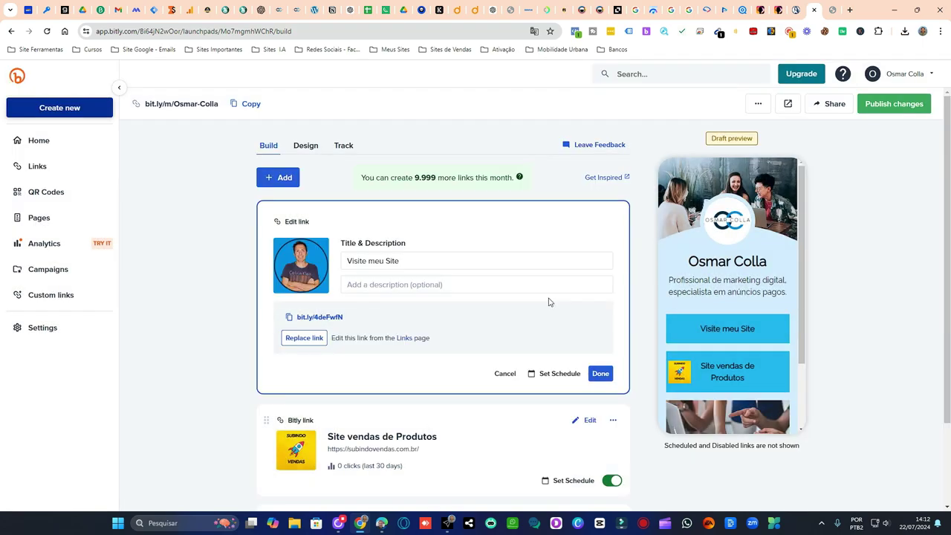
left_click(600, 373)
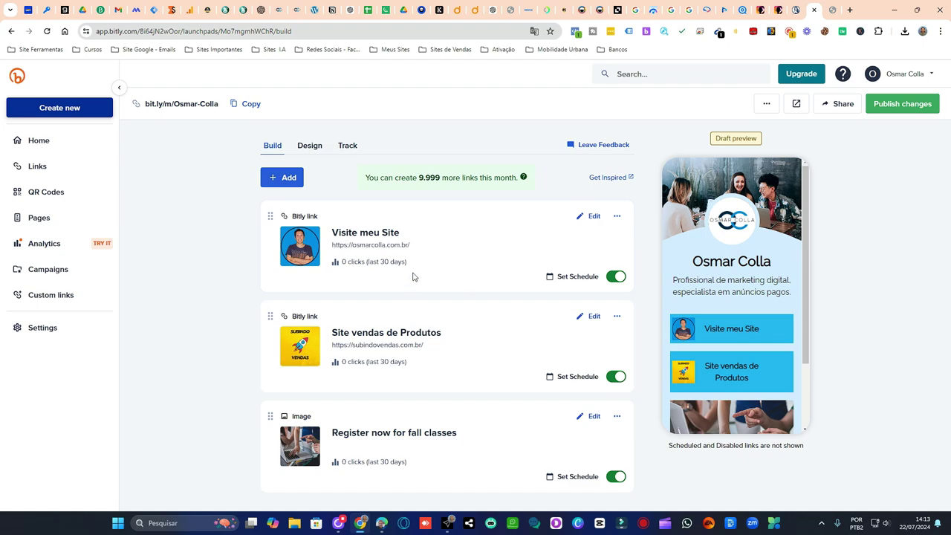
- Remove the portrait photo thumbnail from the Visite meu Site link
scroll(749, 306, "down", 2)
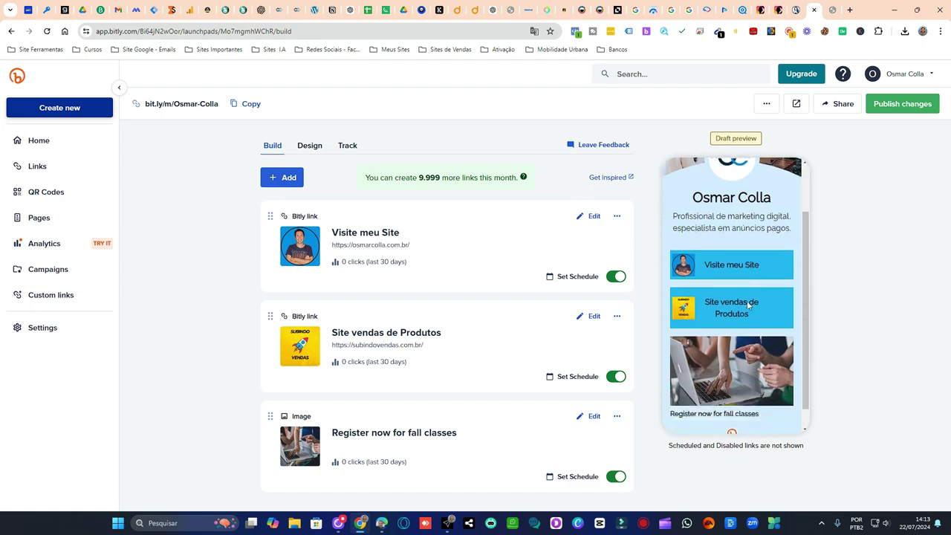
scroll(750, 316, "up", 2)
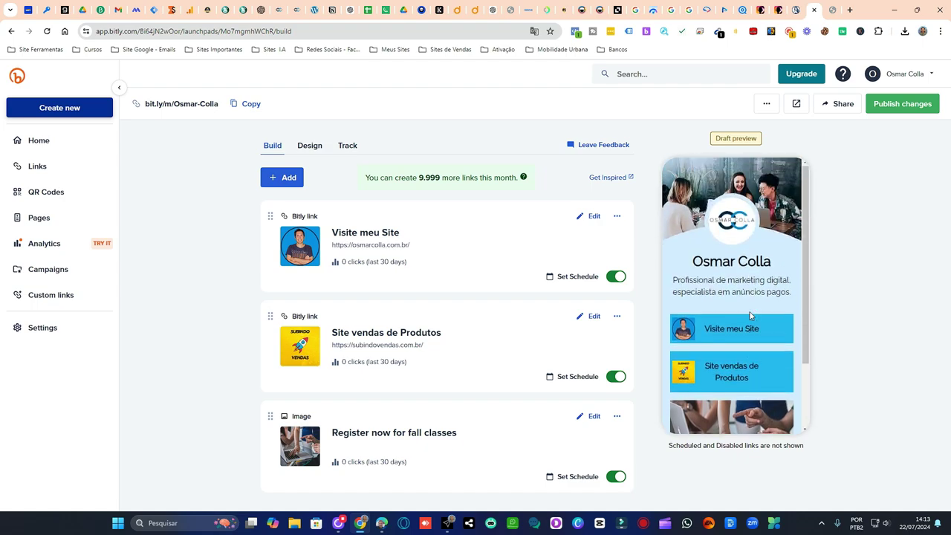
left_click(594, 217)
left_click(303, 265)
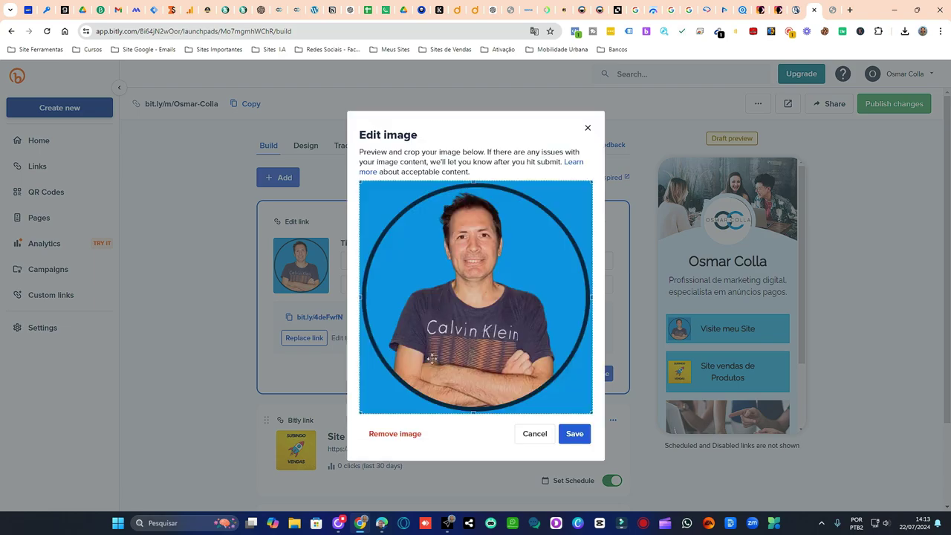
left_click(394, 434)
left_click(557, 310)
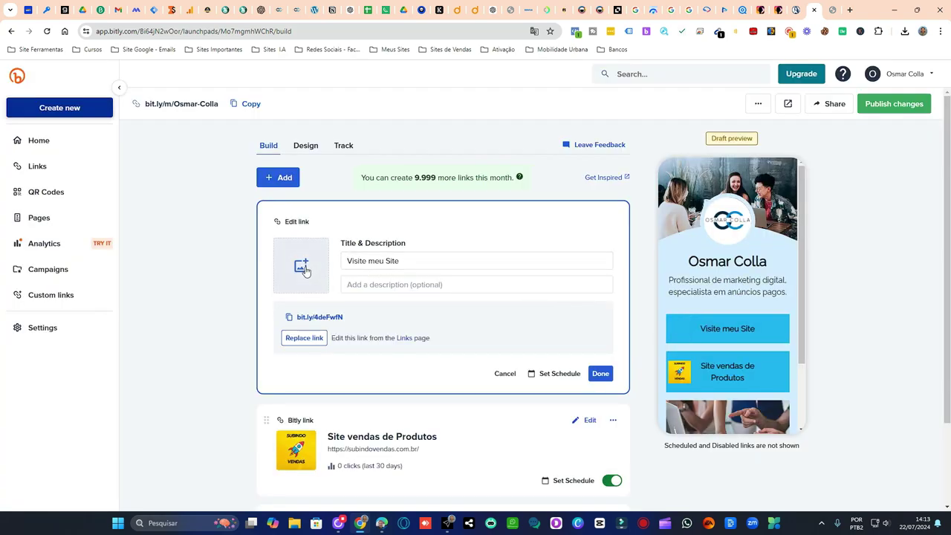
- Set 'aassdsfsd.png' from Downloads as the link's logo thumbnail
left_click(302, 267)
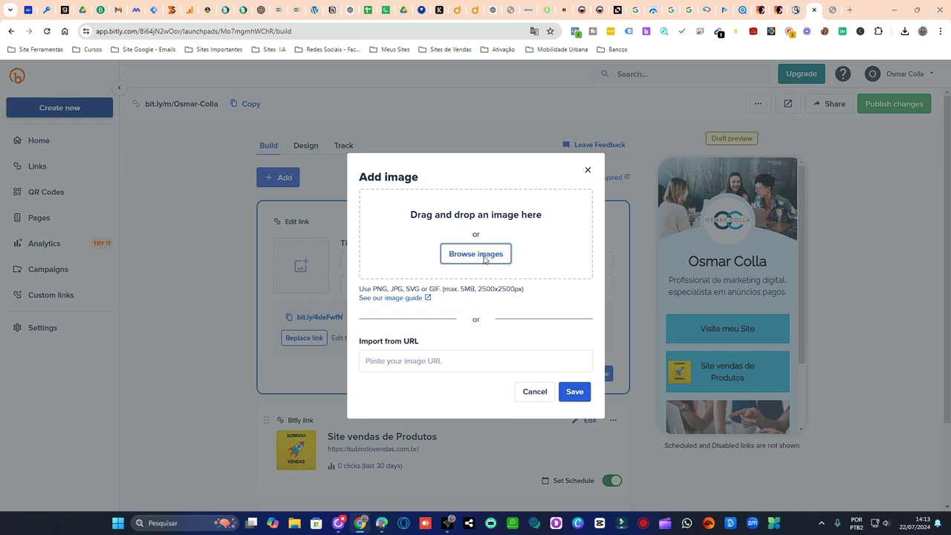
left_click(483, 258)
left_click(52, 132)
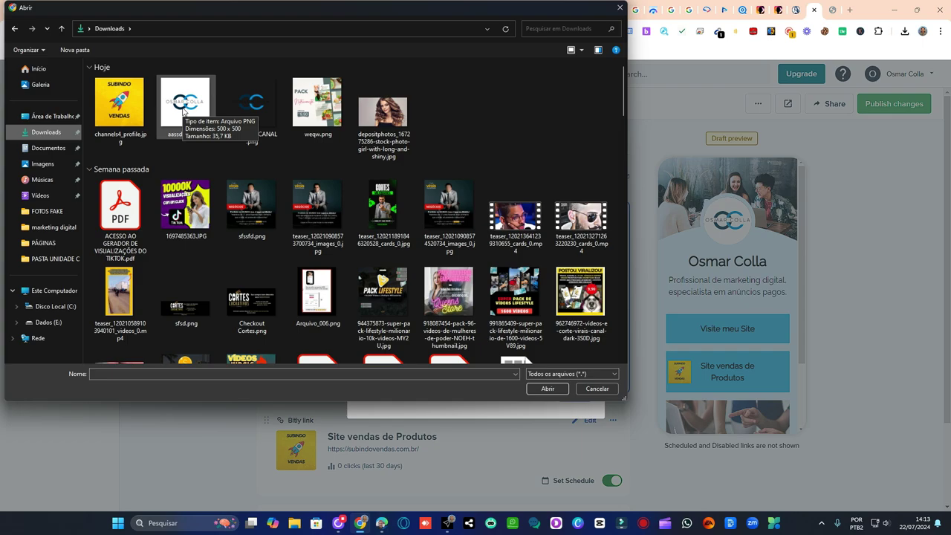
left_click(185, 104)
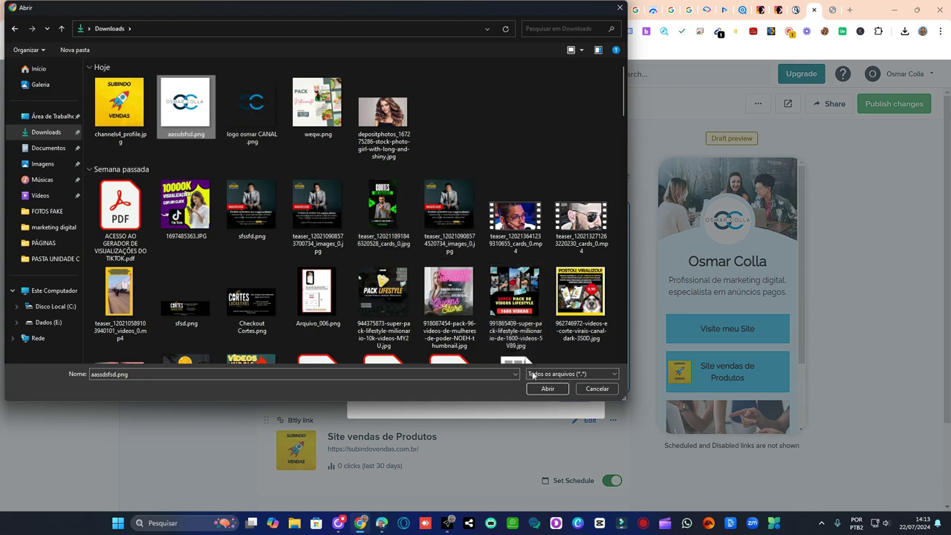
left_click(546, 390)
left_click(574, 434)
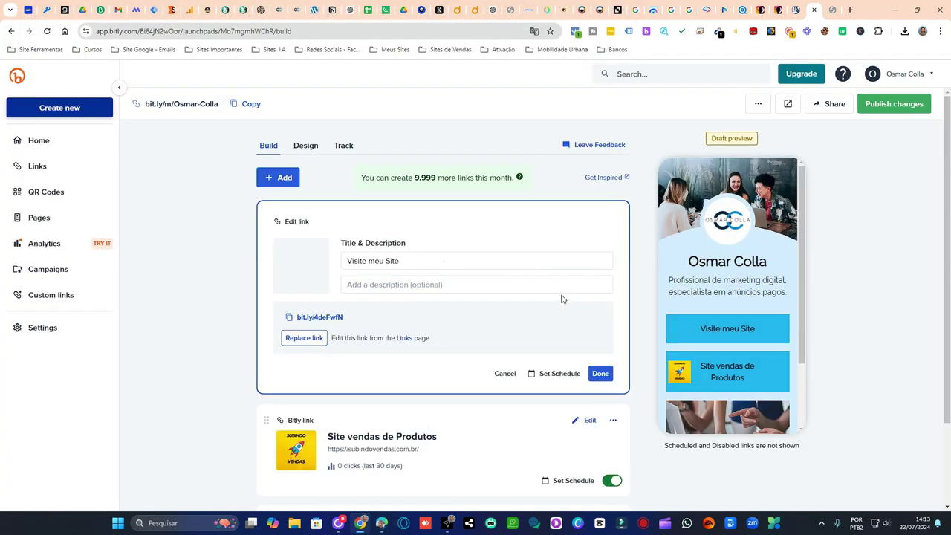
left_click(601, 374)
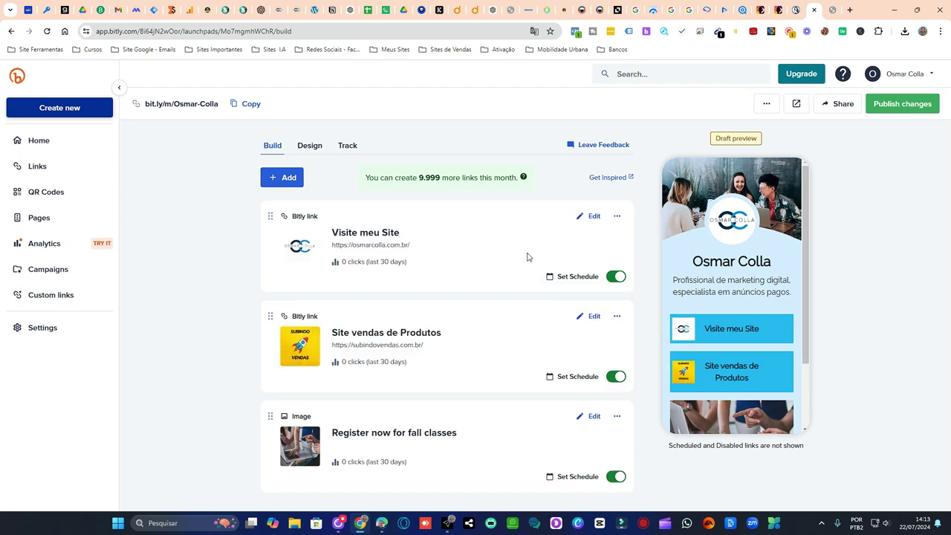
- Remove the current profile image in the page's design settings
left_click(312, 146)
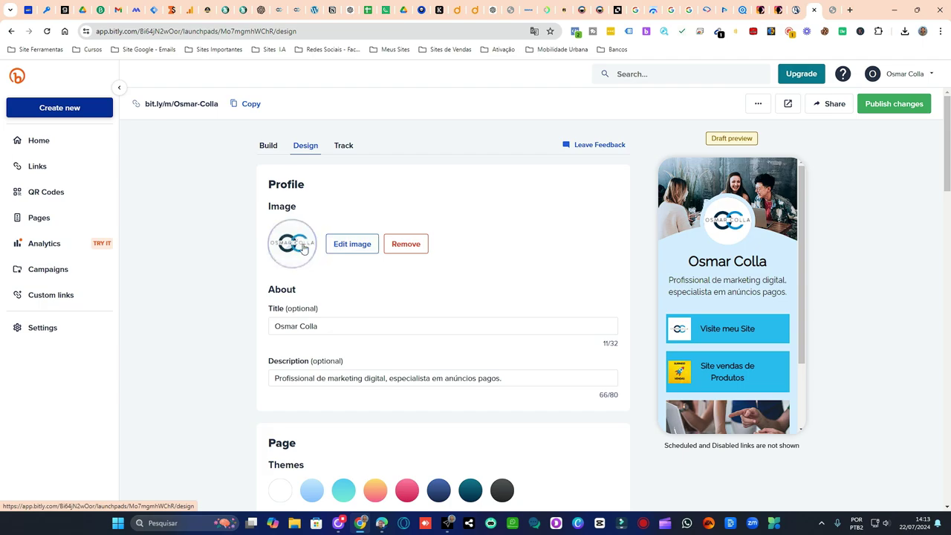
left_click(374, 243)
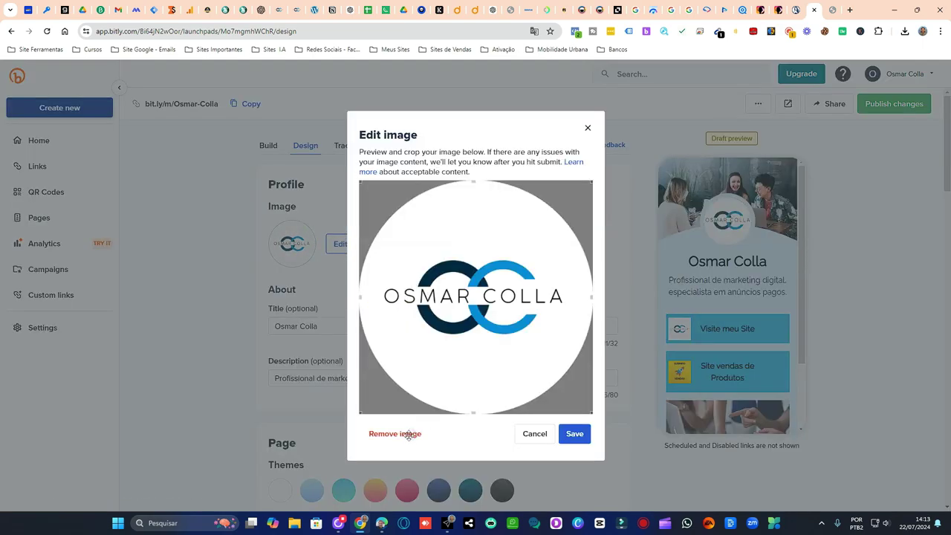
left_click(395, 433)
left_click(555, 302)
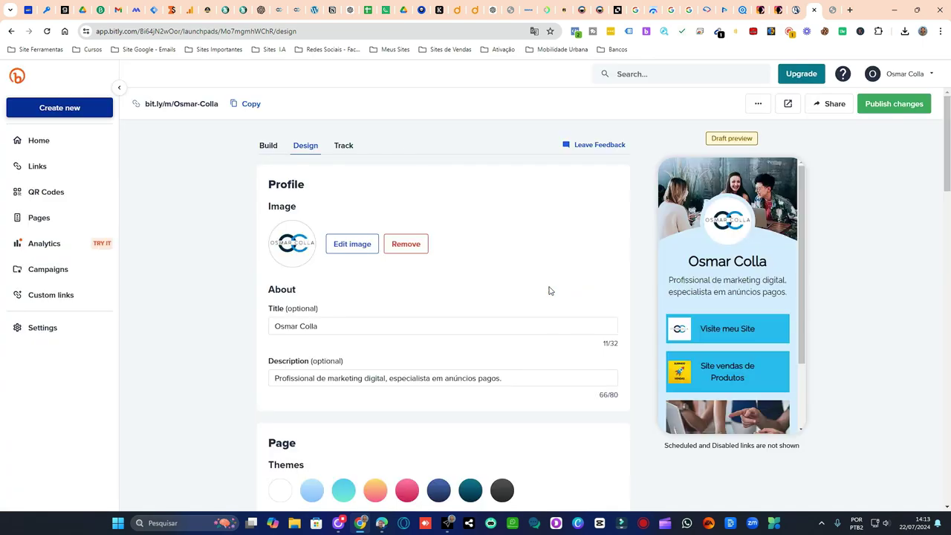
- Use 'Design sem nome (4).jpg' from E:\marketing digital as the new profile photo
left_click(344, 242)
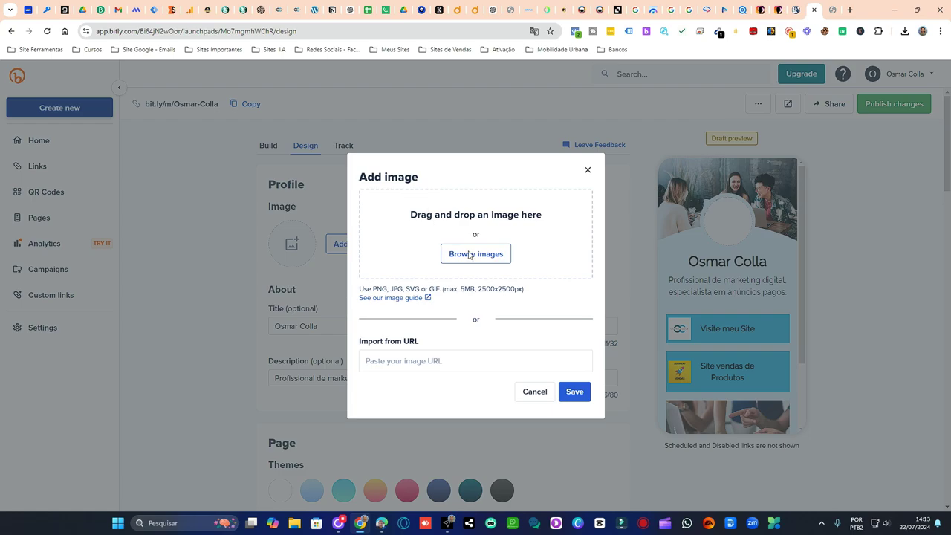
left_click(492, 250)
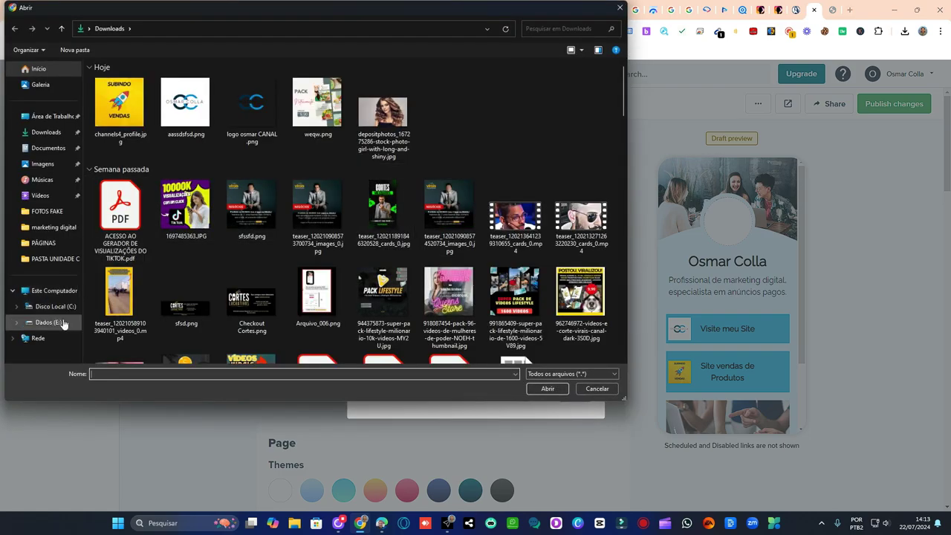
left_click(63, 322)
double_click(327, 116)
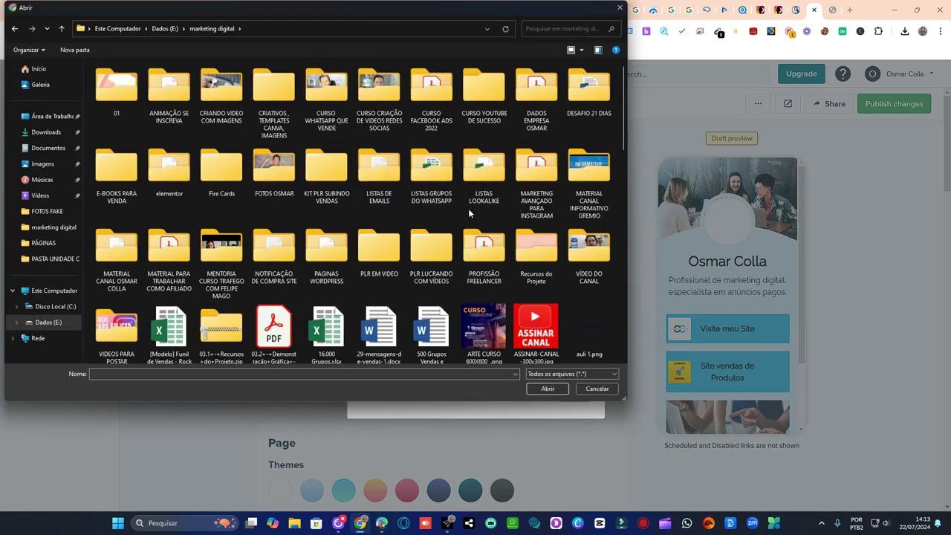
scroll(468, 208, "down", 10)
scroll(370, 192, "up", 3)
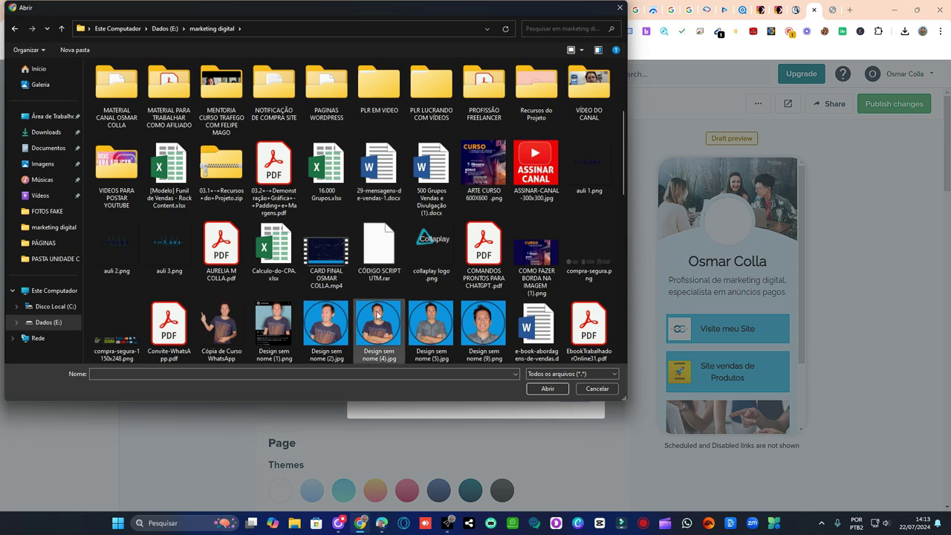
left_click(379, 331)
left_click(548, 390)
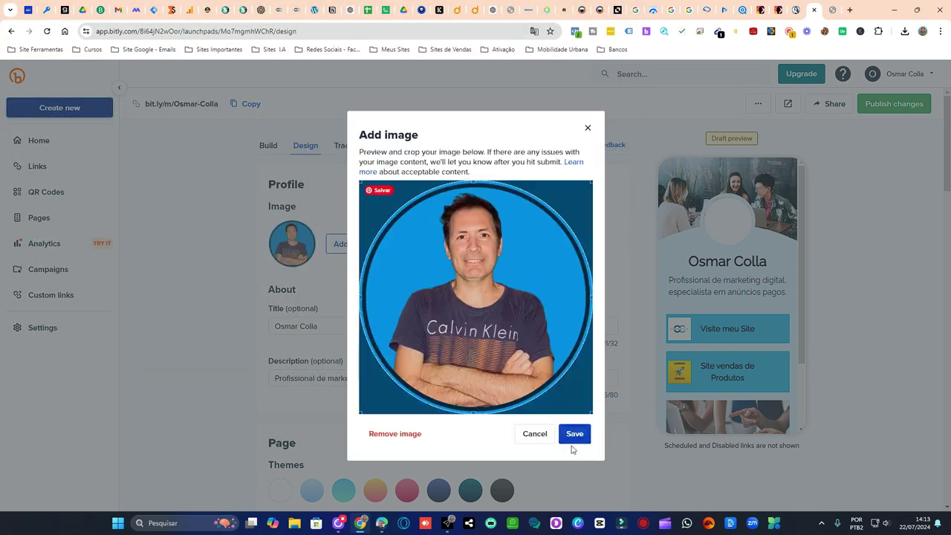
left_click(586, 432)
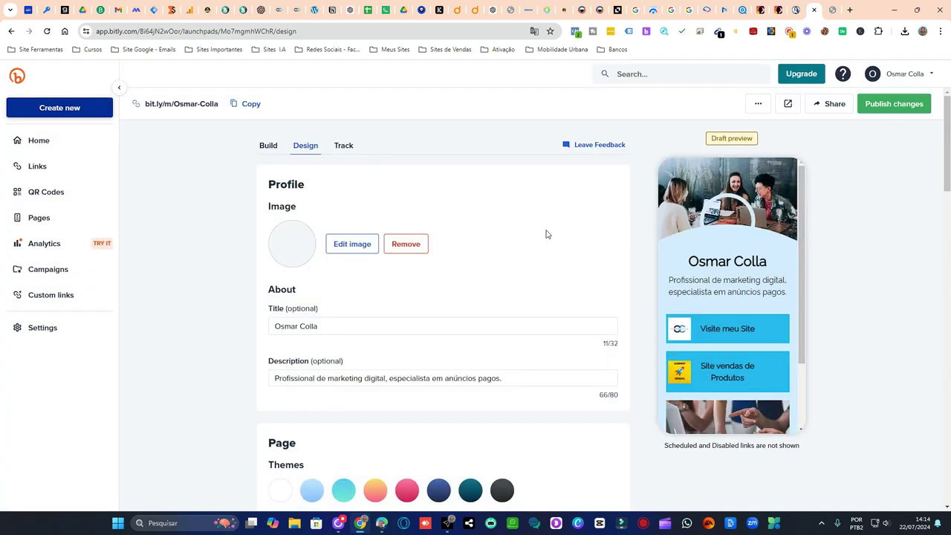
left_click(269, 146)
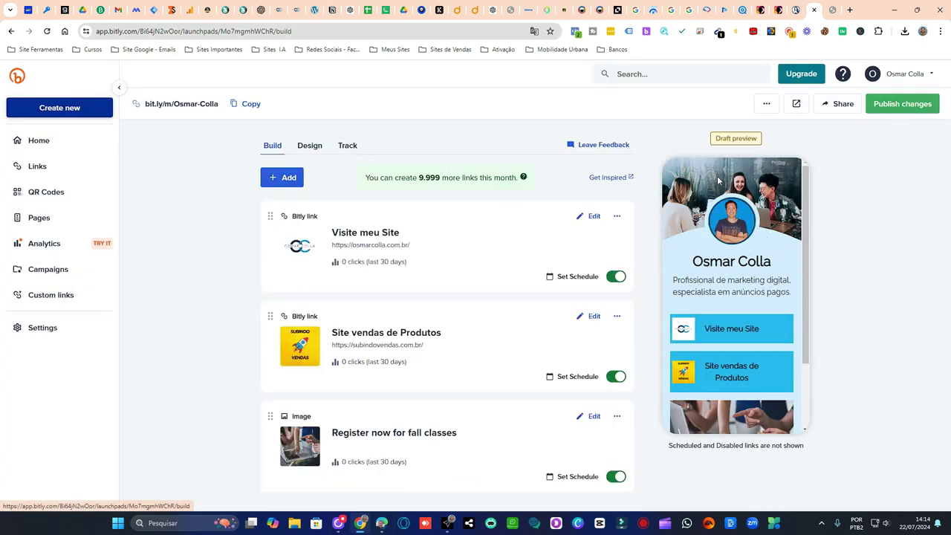
- Title the image block 'Se inscreva no canal do Youtube', add a description, and link it to the YouTube channel URL
scroll(754, 279, "down", 2)
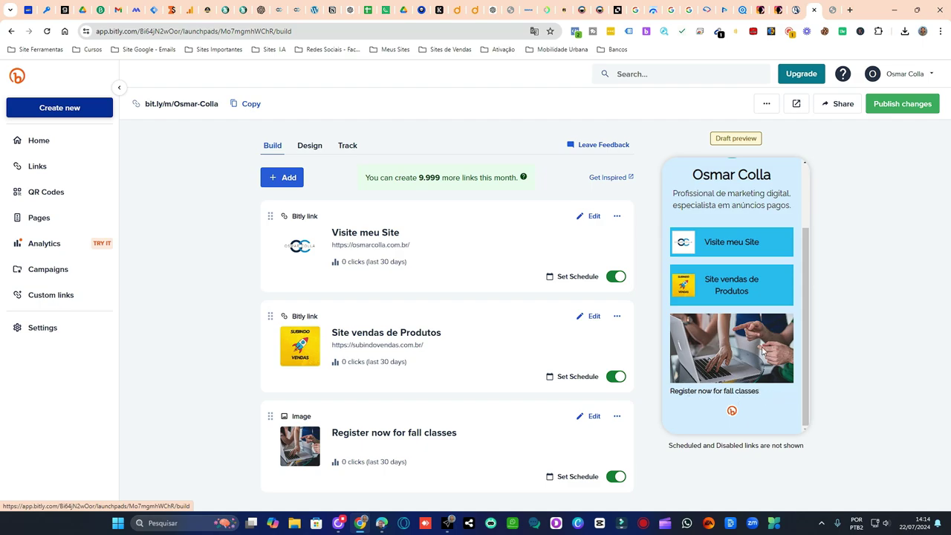
scroll(762, 346, "up", 1)
scroll(763, 351, "down", 1)
scroll(762, 351, "down", 1)
left_click(593, 416)
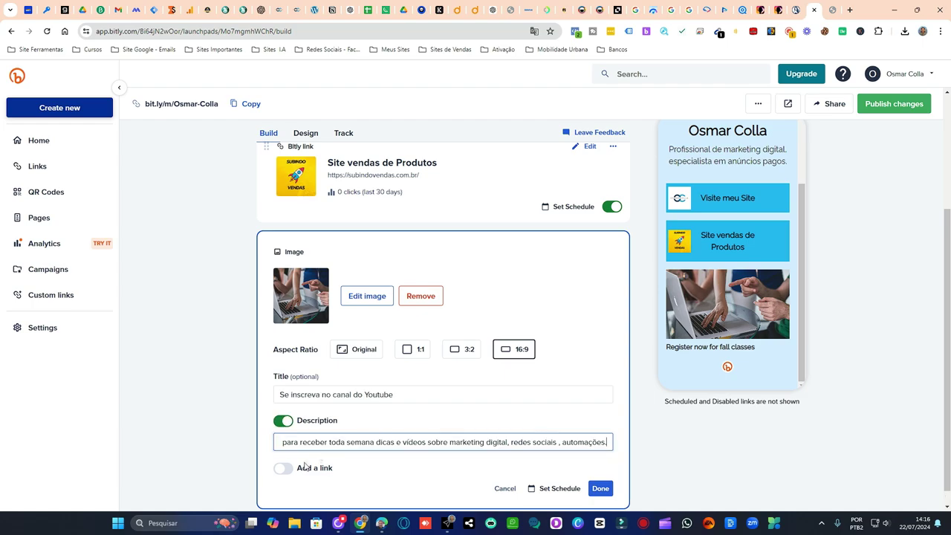
left_click(284, 468)
scroll(471, 414, "down", 2)
scroll(475, 394, "down", 1)
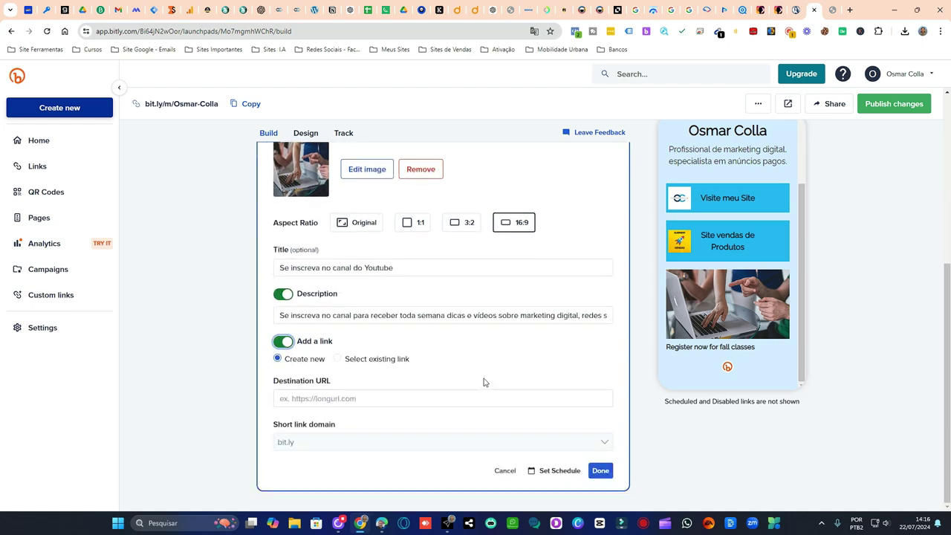
type("https://www.youtube.com/channel/UCY40oYuwTFUkX_sCEkvUnzA?sub_confirmation=1")
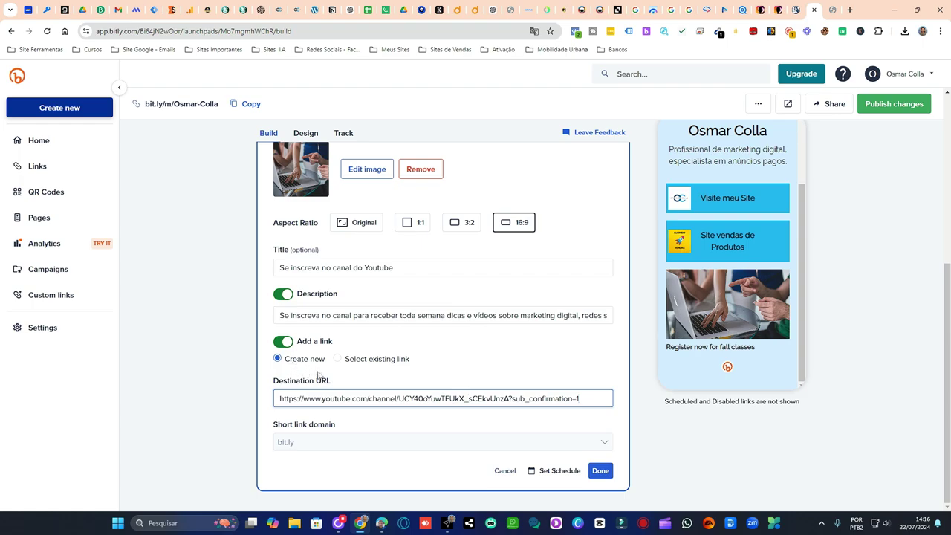
left_click(599, 472)
left_click(600, 472)
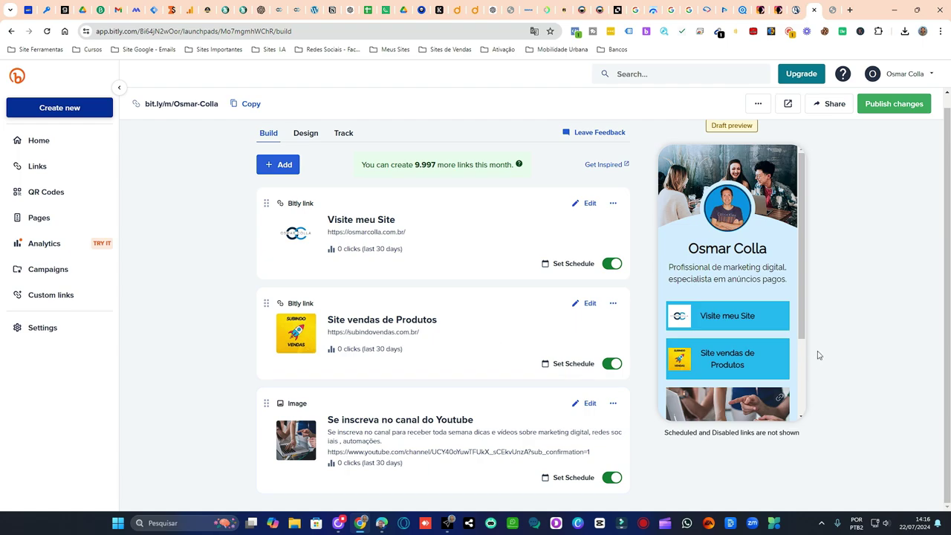
scroll(743, 350, "down", 3)
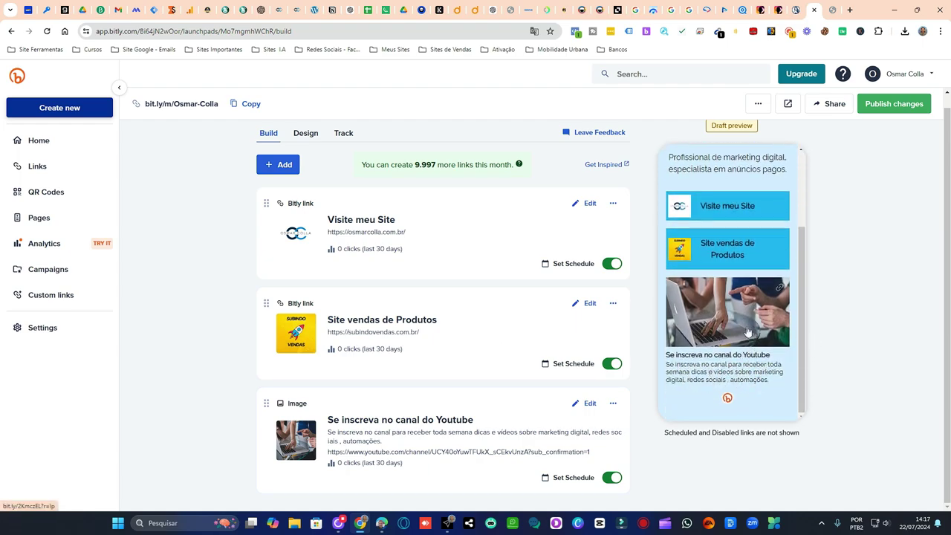
scroll(747, 335, "up", 3)
scroll(735, 320, "down", 3)
scroll(743, 335, "up", 3)
scroll(741, 336, "down", 3)
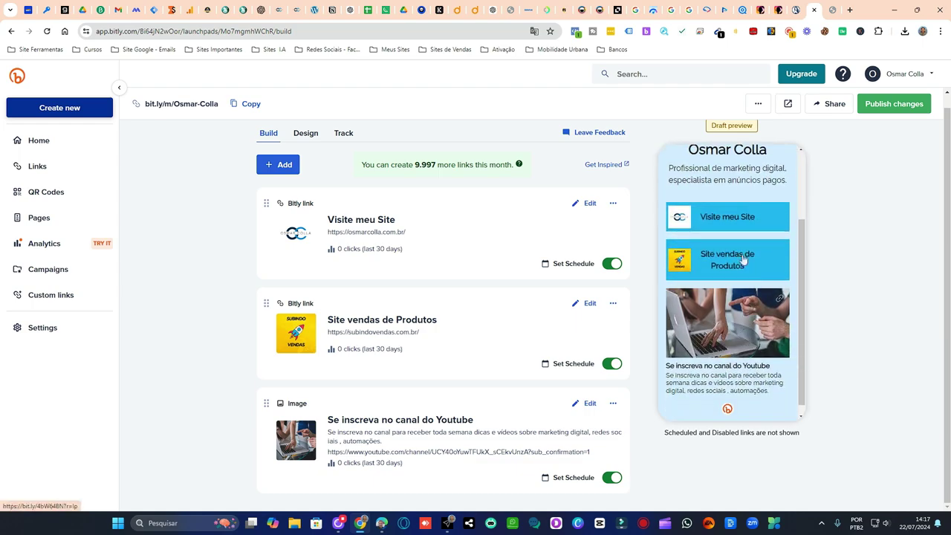
scroll(746, 343, "up", 3)
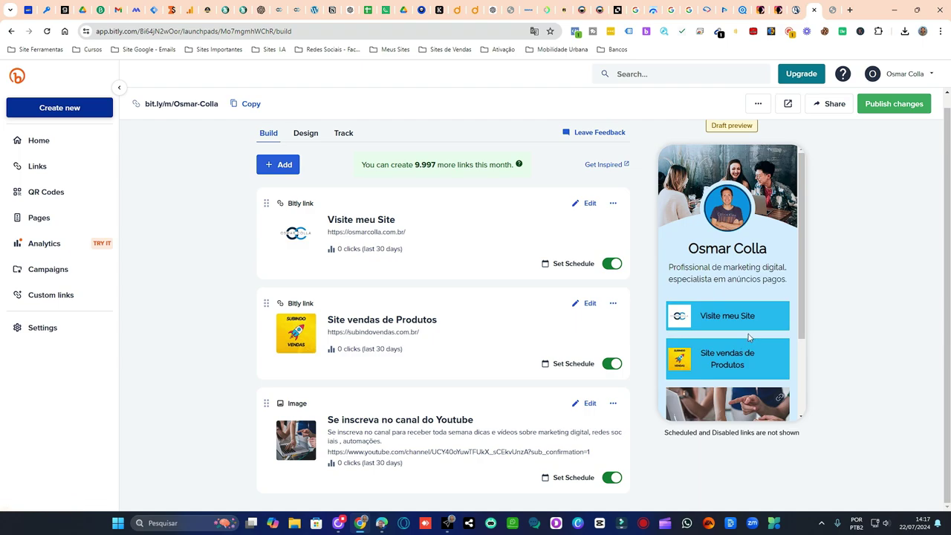
scroll(749, 337, "up", 1)
scroll(752, 311, "down", 3)
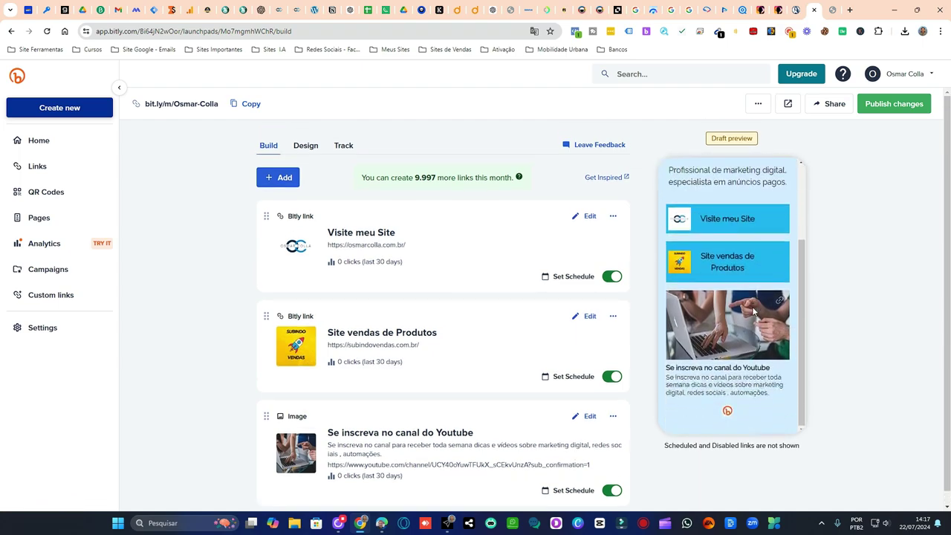
scroll(741, 352, "up", 3)
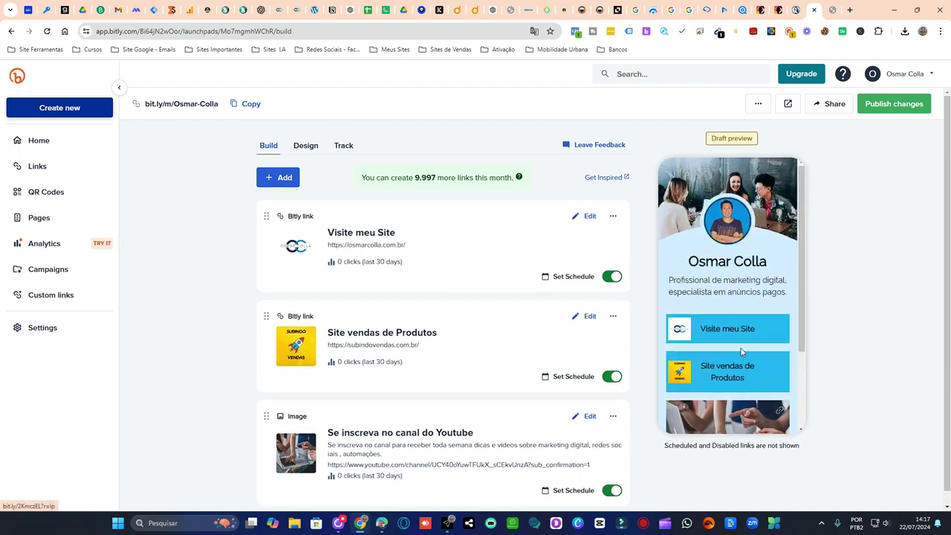
left_click(305, 147)
- Translate the Design settings page into Portuguese with the browser's translate option
scroll(499, 218, "down", 1)
scroll(498, 218, "down", 2)
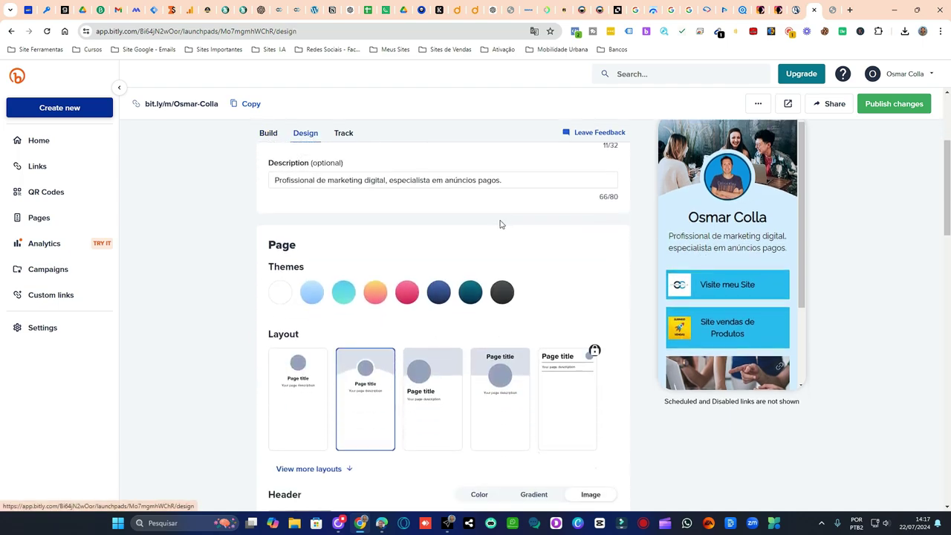
scroll(502, 224, "down", 1)
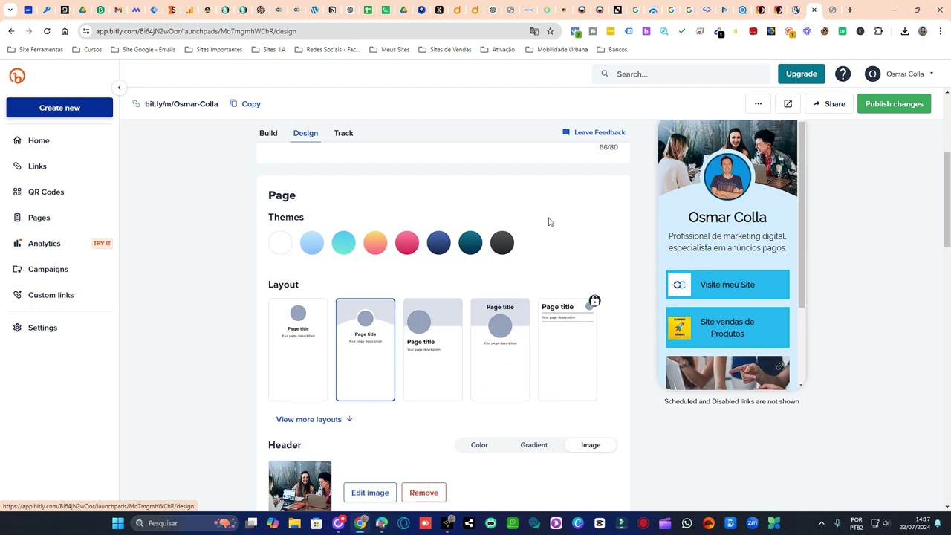
right_click(565, 195)
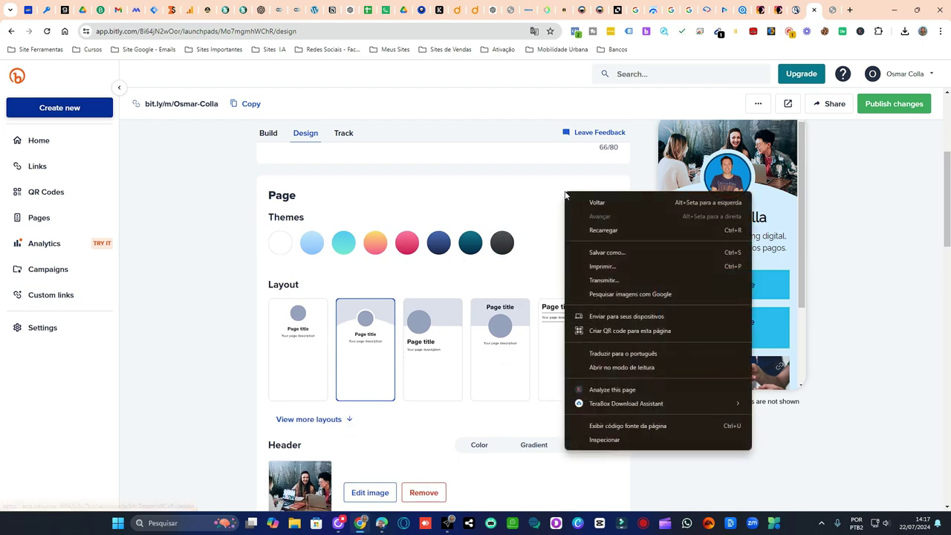
left_click(616, 353)
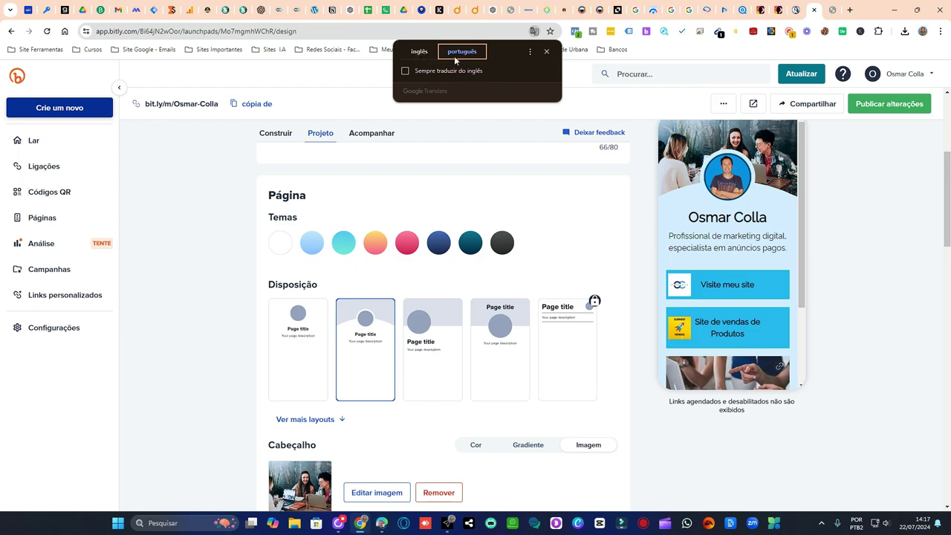
left_click(520, 186)
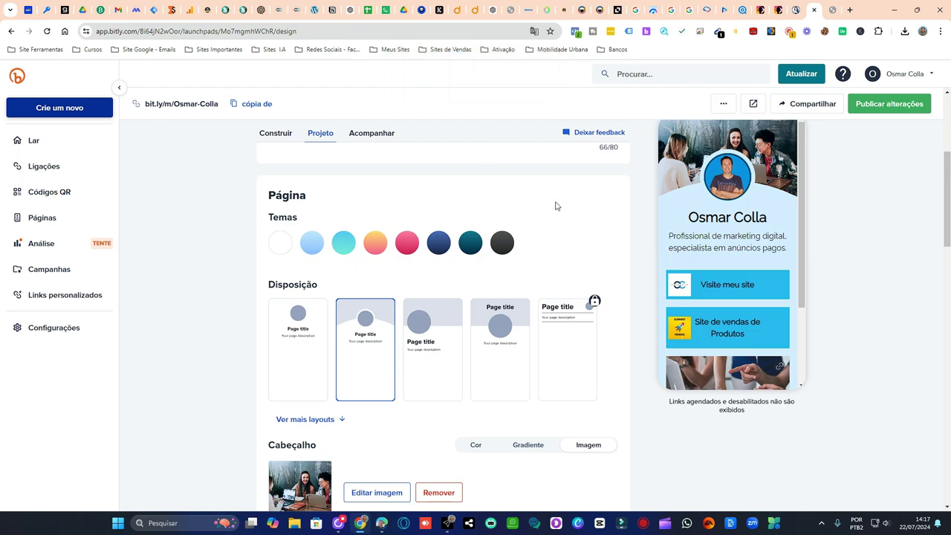
- Try the Ajustar and Repita header image fits, then return to Esticar
scroll(556, 206, "down", 3)
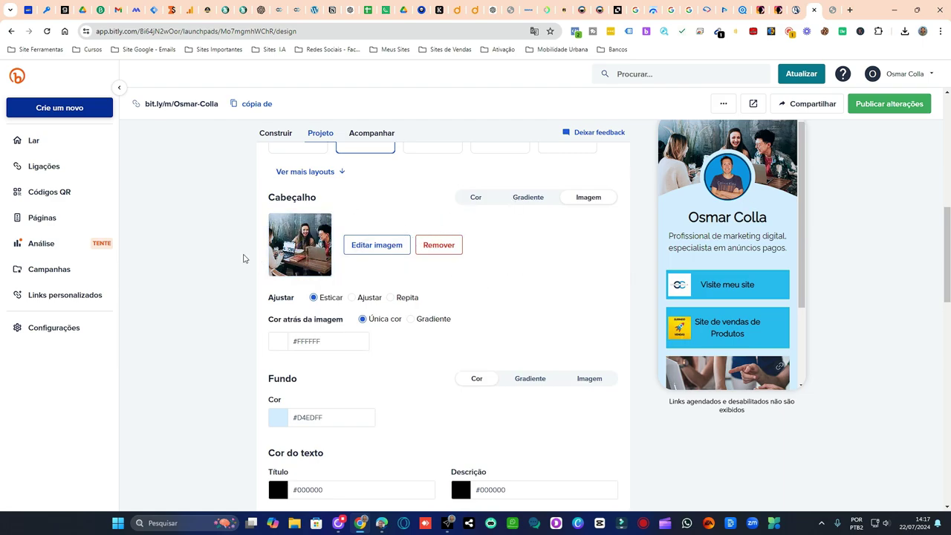
scroll(481, 283, "down", 2)
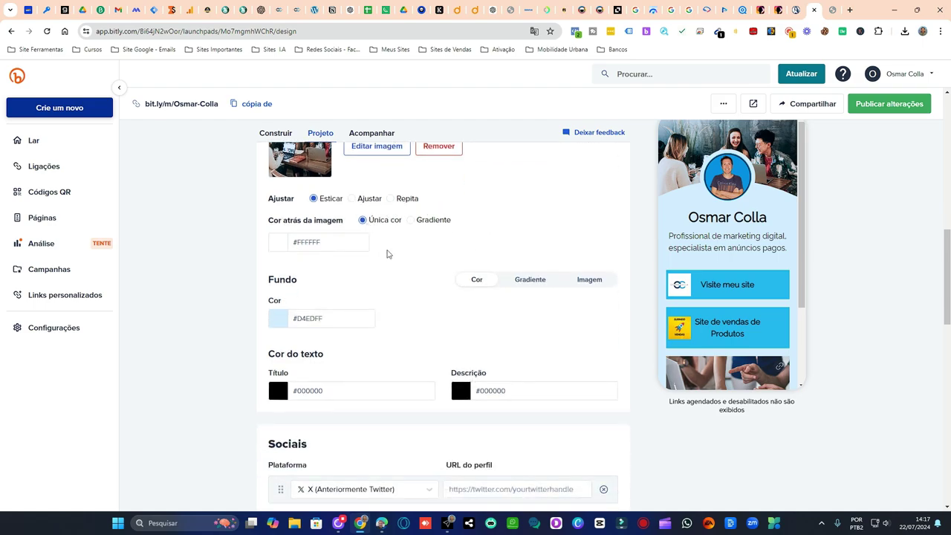
scroll(480, 217, "up", 1)
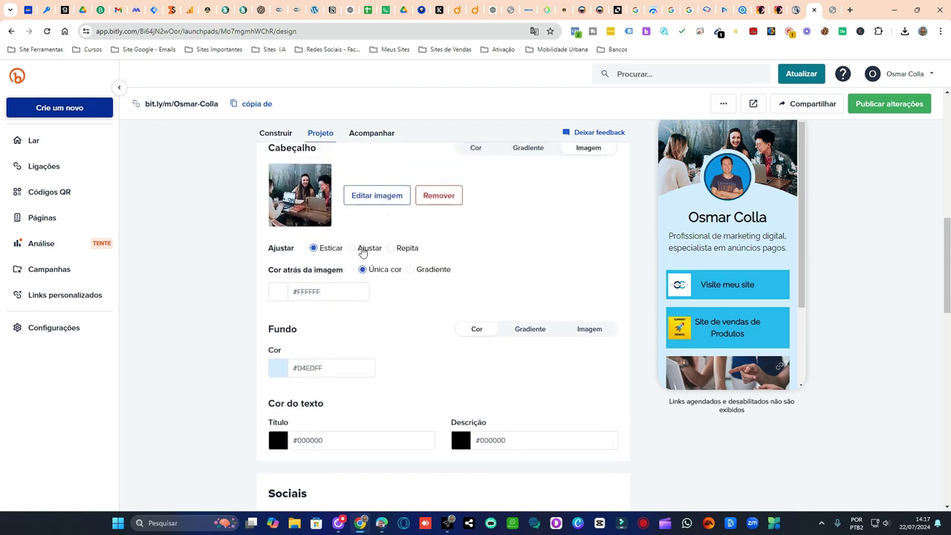
left_click(351, 248)
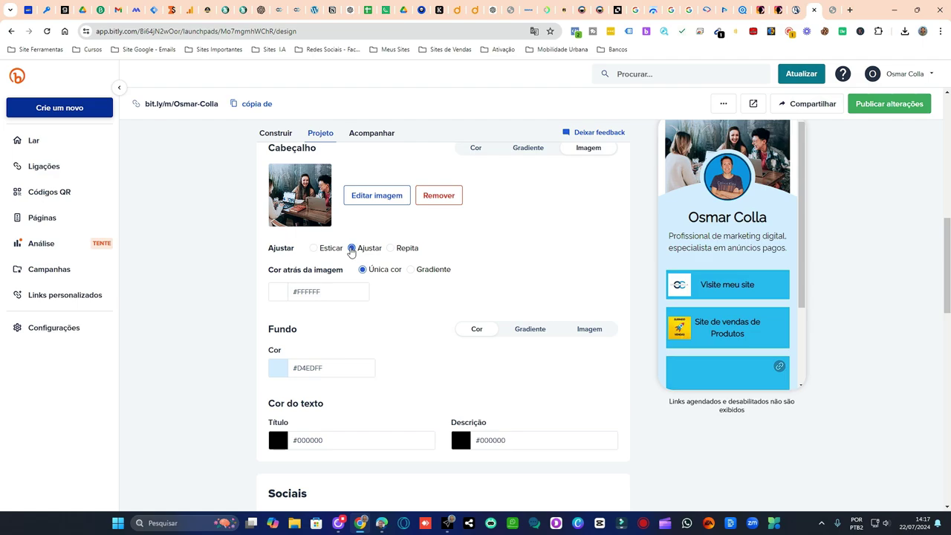
scroll(790, 238, "up", 5)
scroll(573, 314, "down", 5)
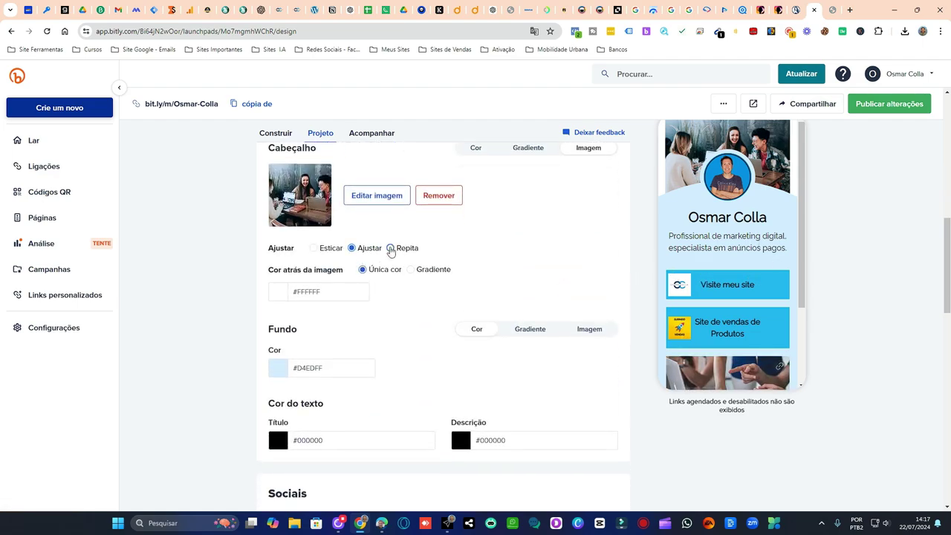
left_click(390, 248)
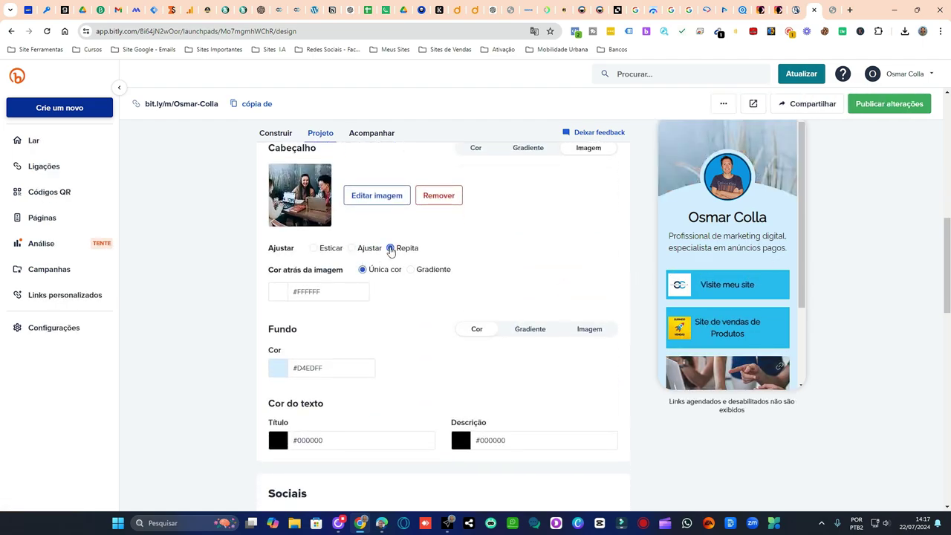
left_click(313, 248)
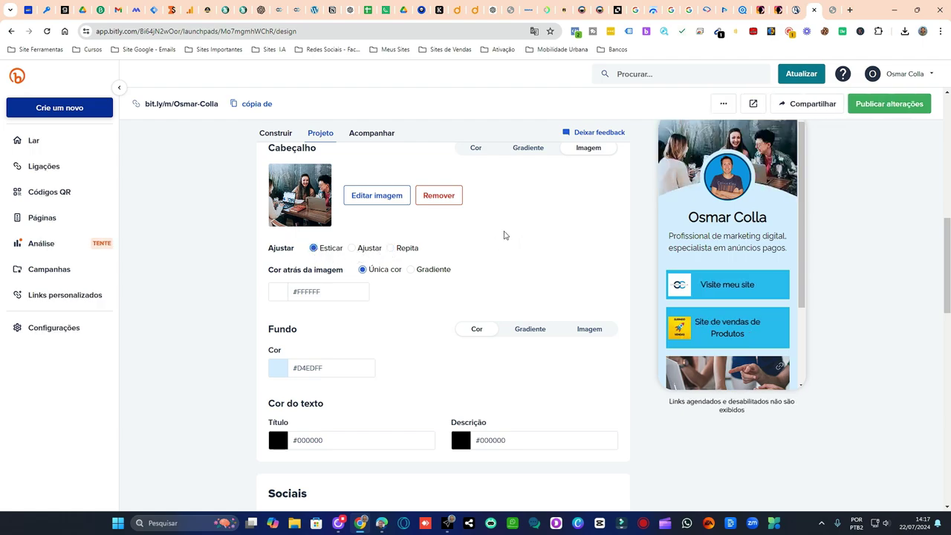
scroll(476, 238, "down", 2)
scroll(440, 233, "down", 3)
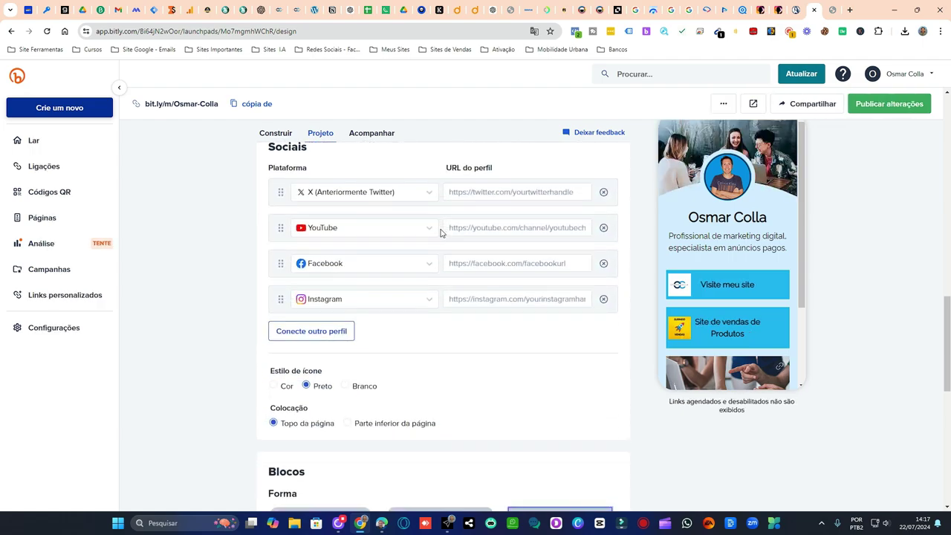
scroll(475, 335, "up", 1)
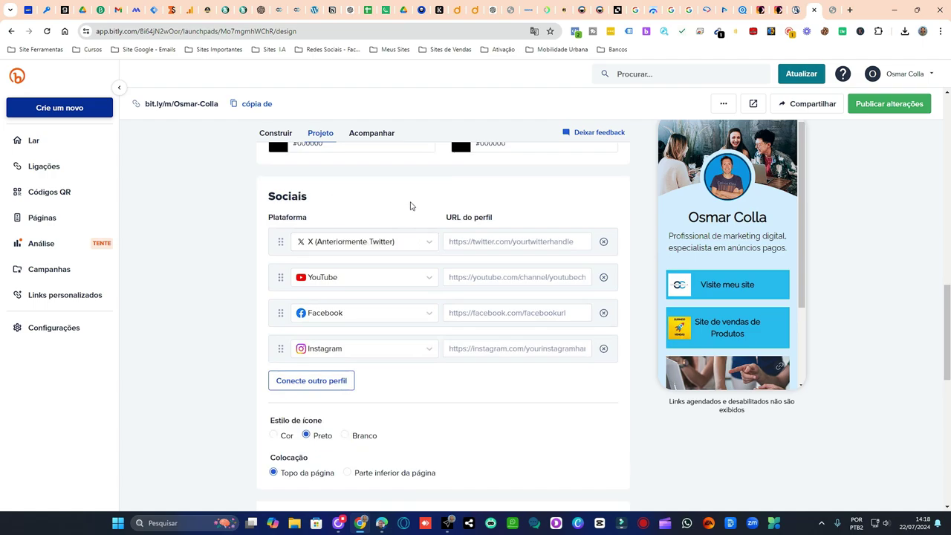
scroll(772, 210, "down", 1)
scroll(773, 210, "down", 1)
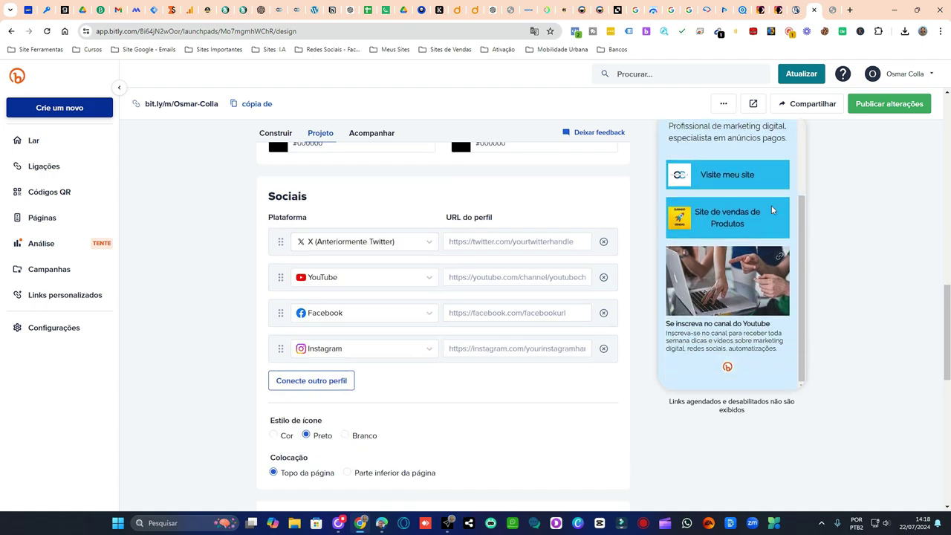
scroll(760, 254, "up", 3)
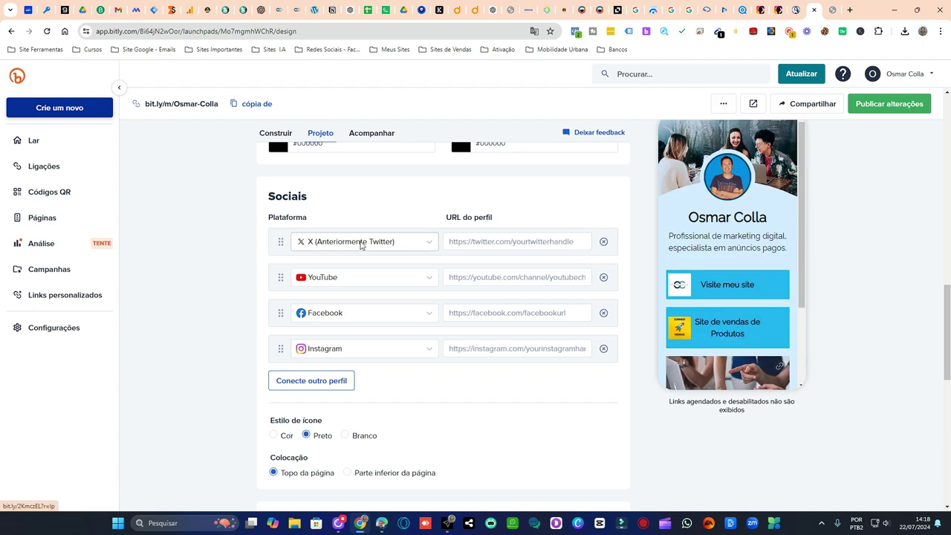
scroll(424, 220, "down", 3)
scroll(495, 245, "down", 3)
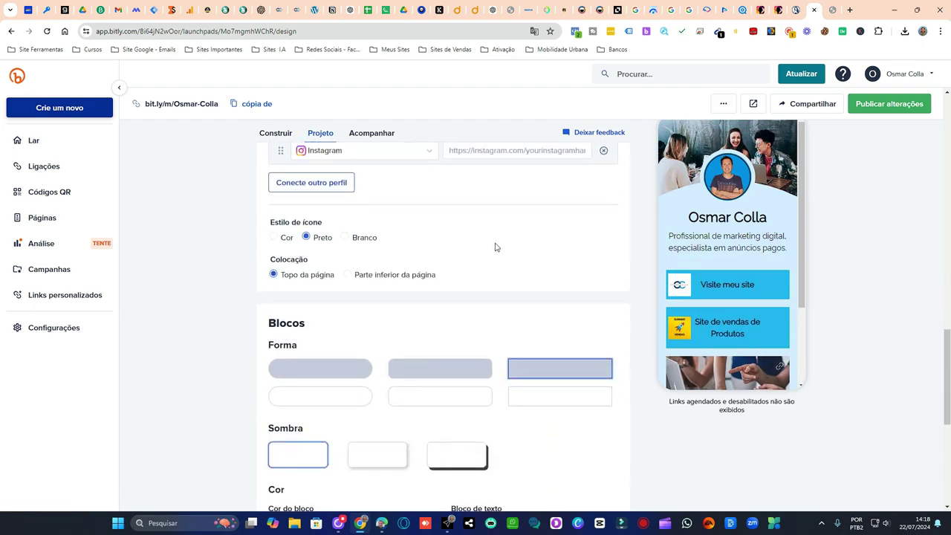
scroll(394, 250, "down", 2)
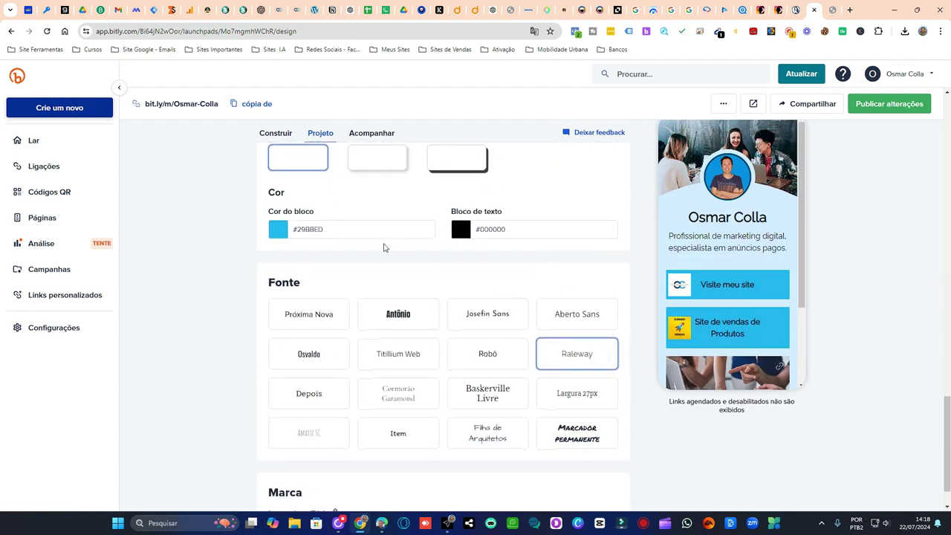
scroll(382, 248, "down", 1)
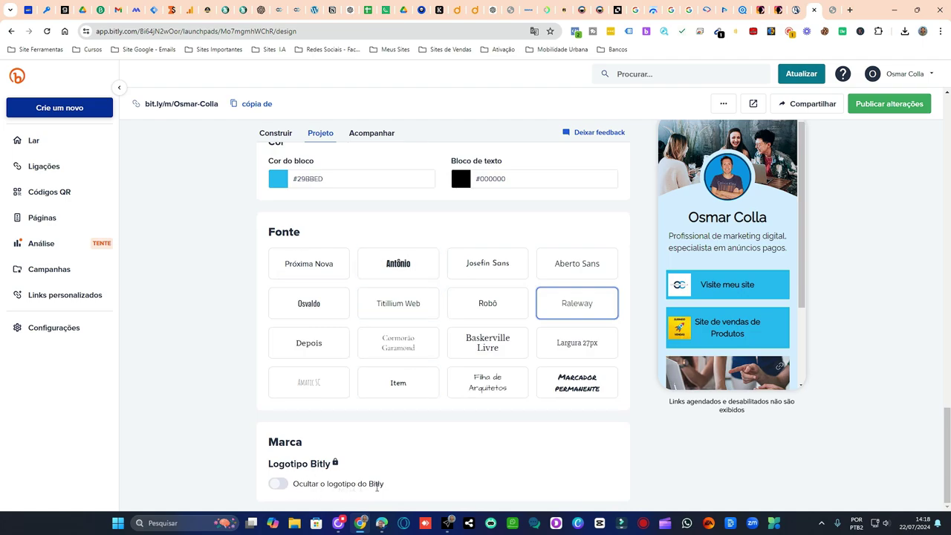
mouse_move(334, 462)
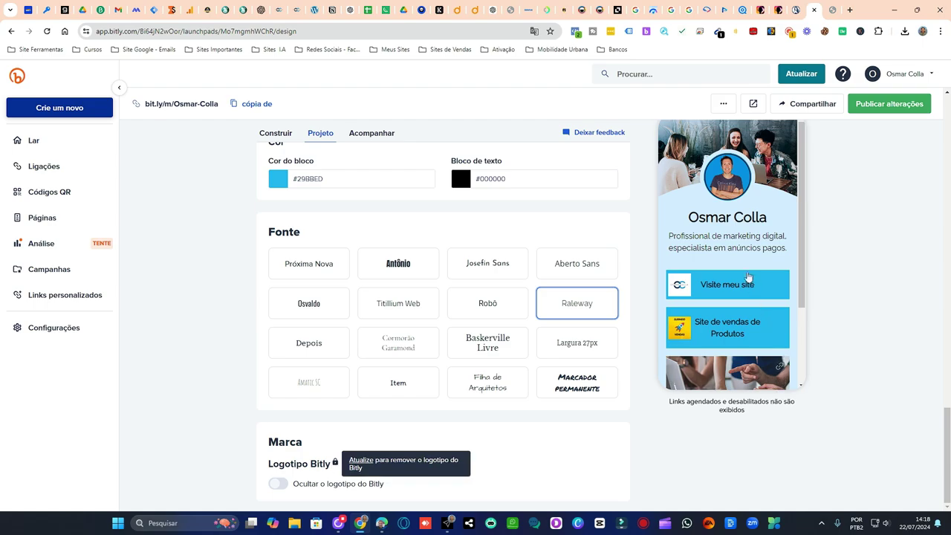
scroll(748, 286, "down", 2)
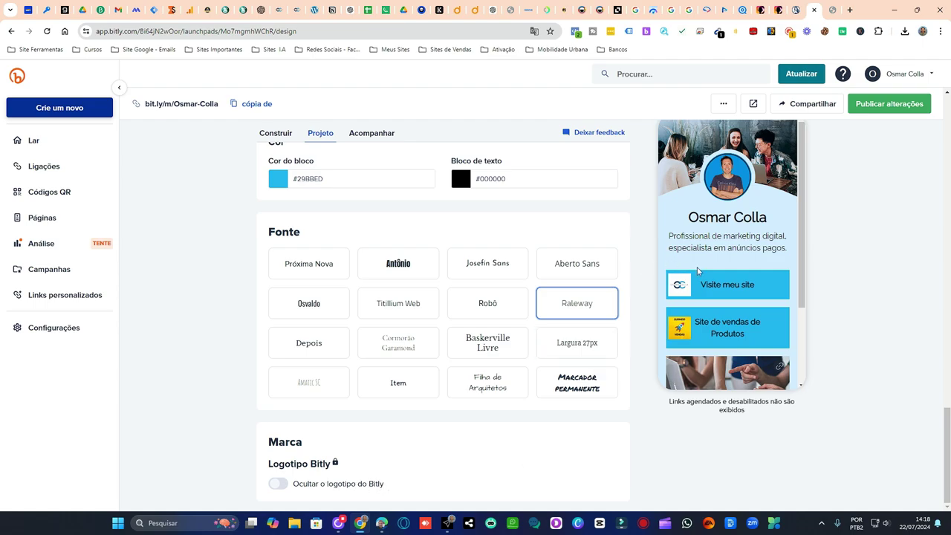
scroll(746, 280, "down", 3)
scroll(732, 368, "up", 5)
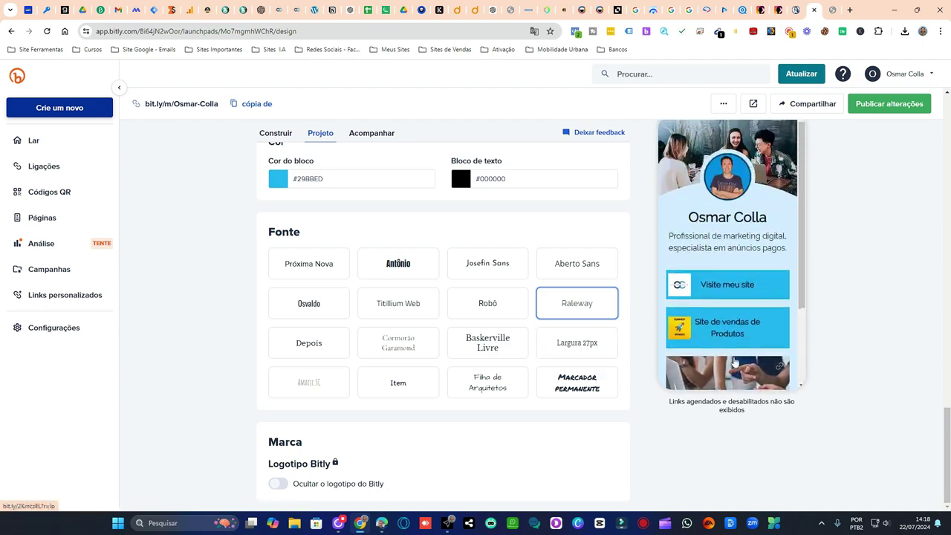
scroll(473, 240, "up", 6)
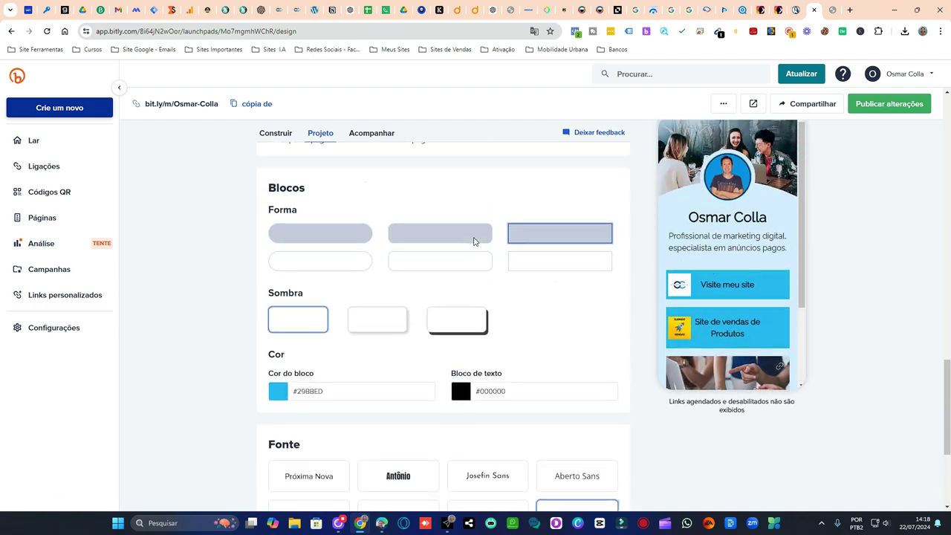
scroll(473, 240, "up", 2)
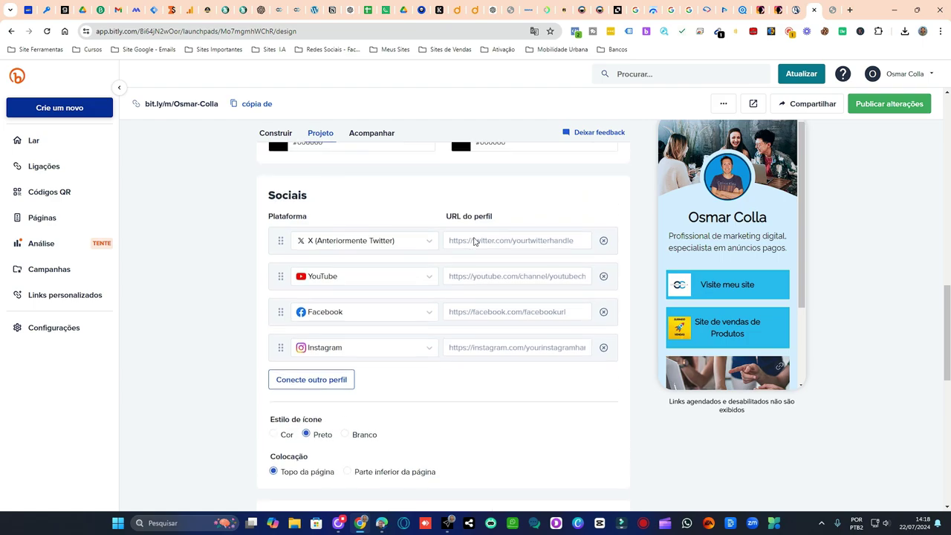
- Paste the YouTube channel URL and the Instagram profile URL into their social rows
left_click(496, 277)
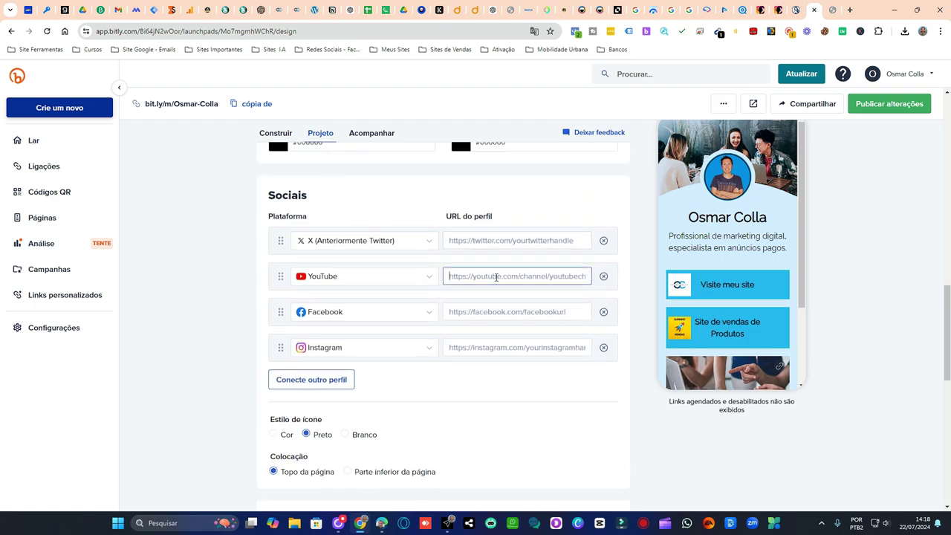
key("ctrl+v")
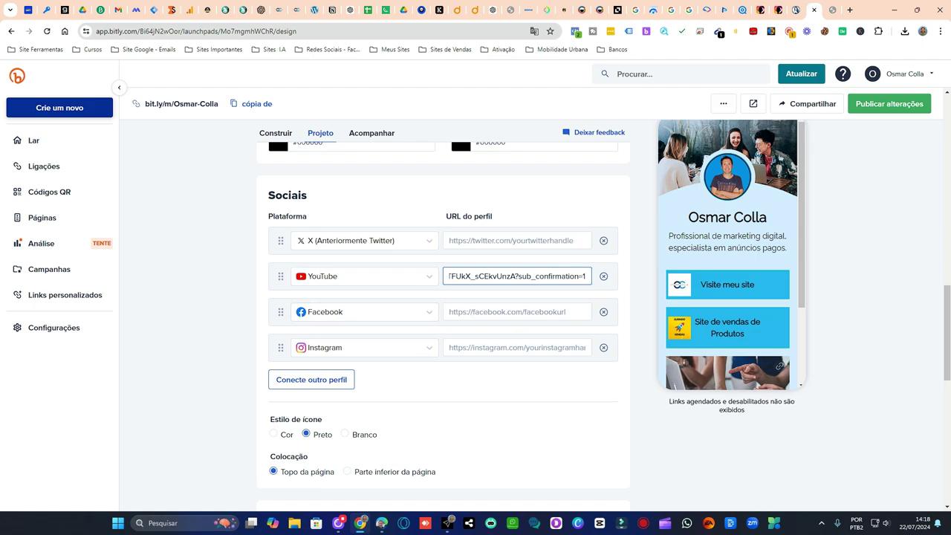
key("Tab")
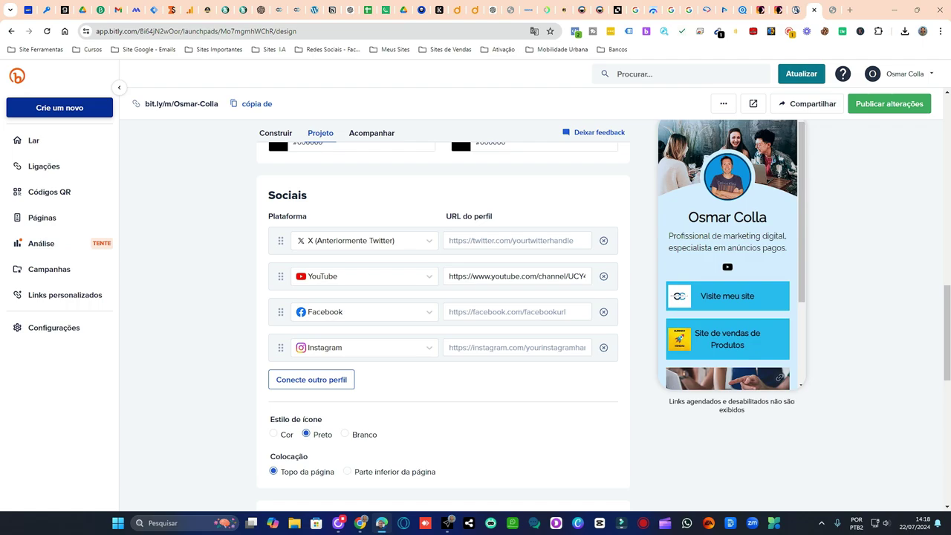
left_click(483, 347)
type("https://www.instagram.com/osmarcollaoficial")
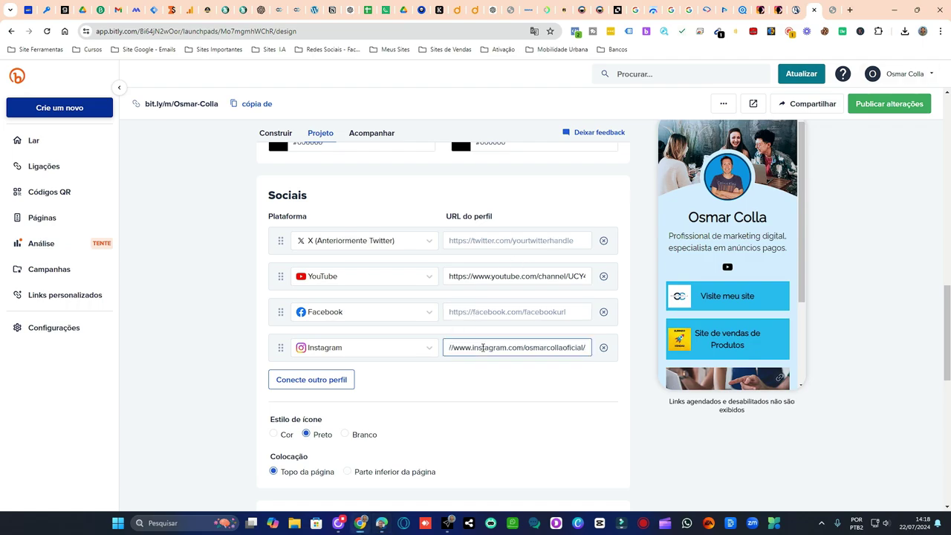
key("Tab")
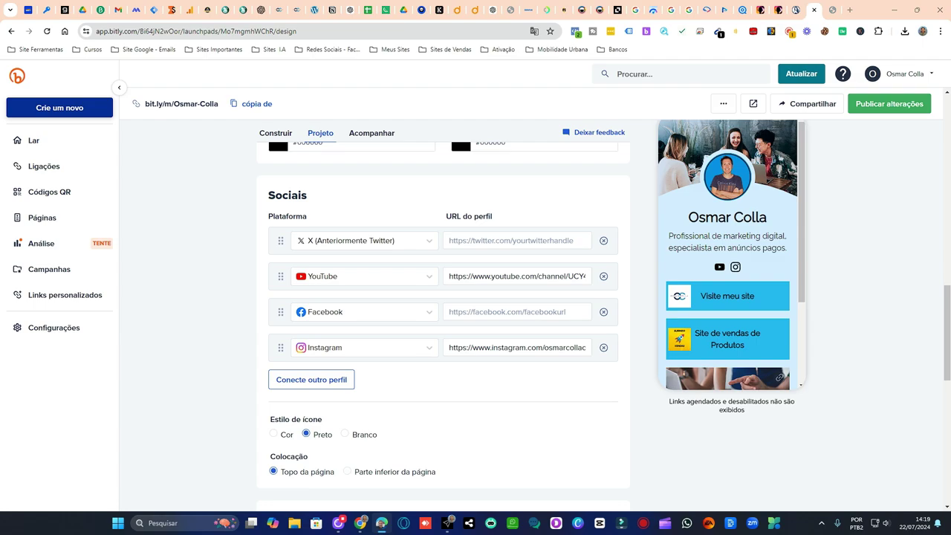
- Check the Facebook social row's platform options, keeping Facebook selected
left_click(490, 312)
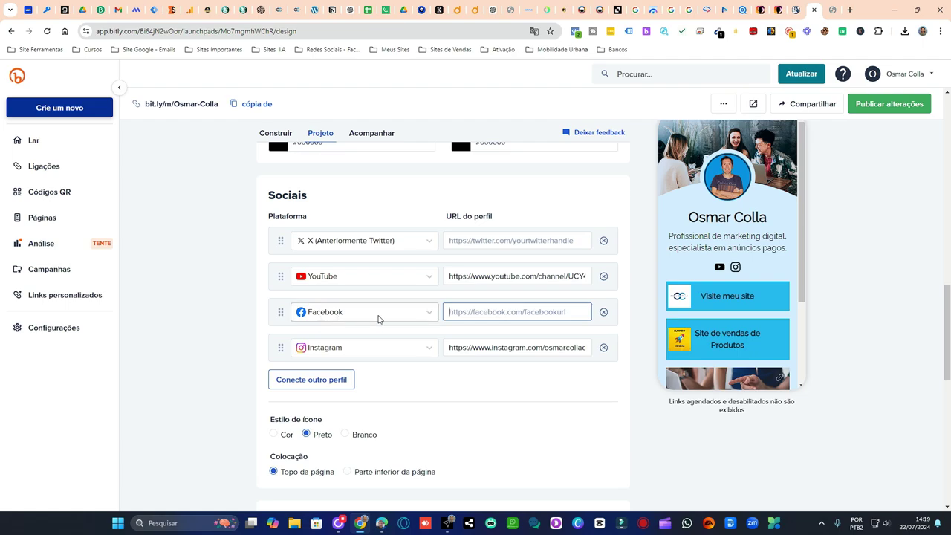
left_click(431, 313)
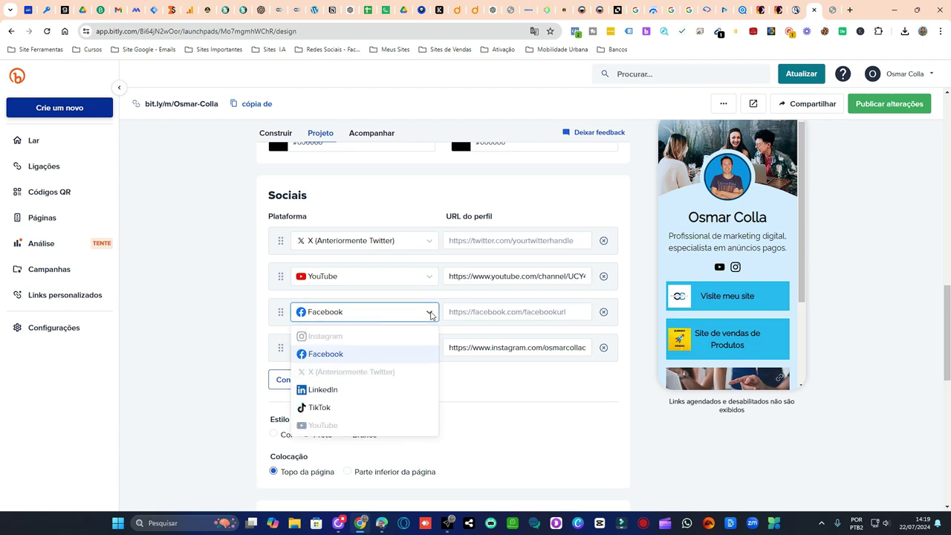
left_click(569, 416)
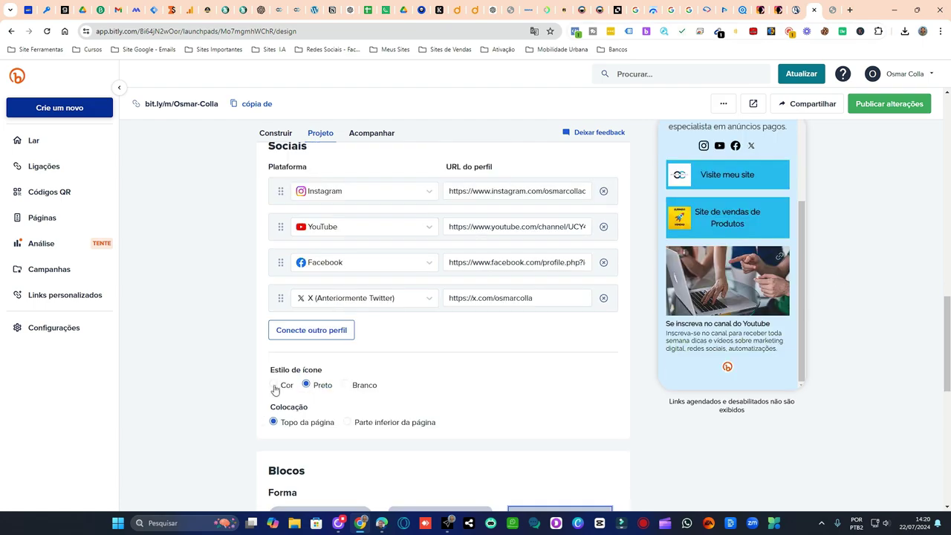
- Try the Preto and Branco icon styles, then settle on Cor for the social icons
left_click(273, 385)
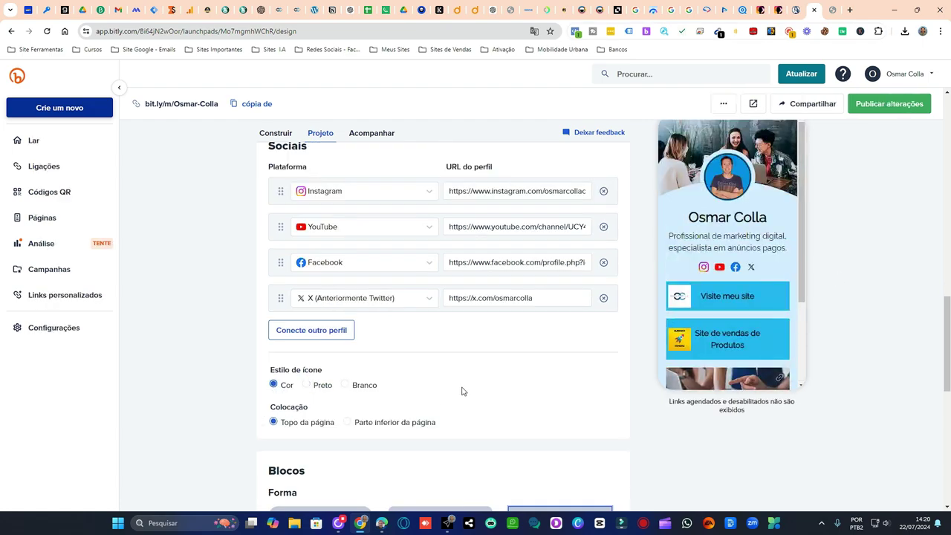
left_click(307, 385)
left_click(344, 384)
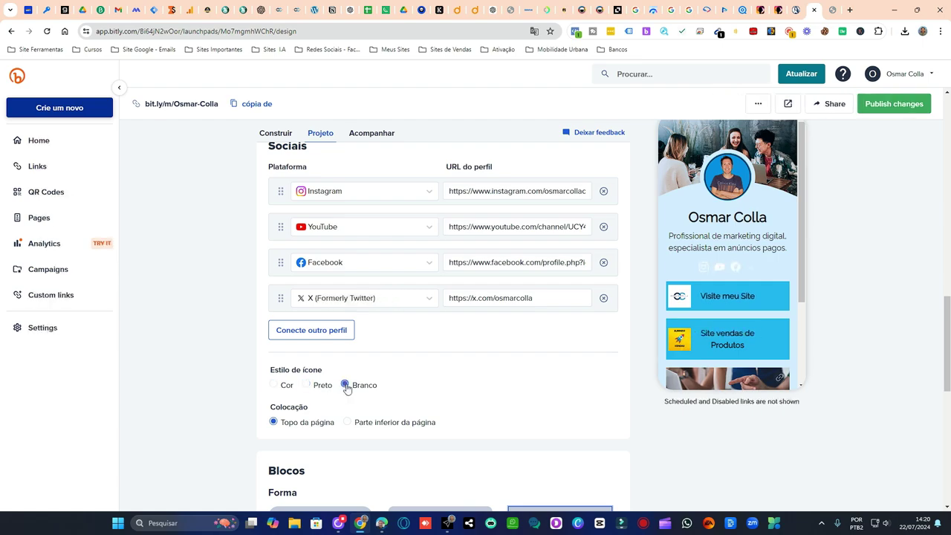
left_click(285, 388)
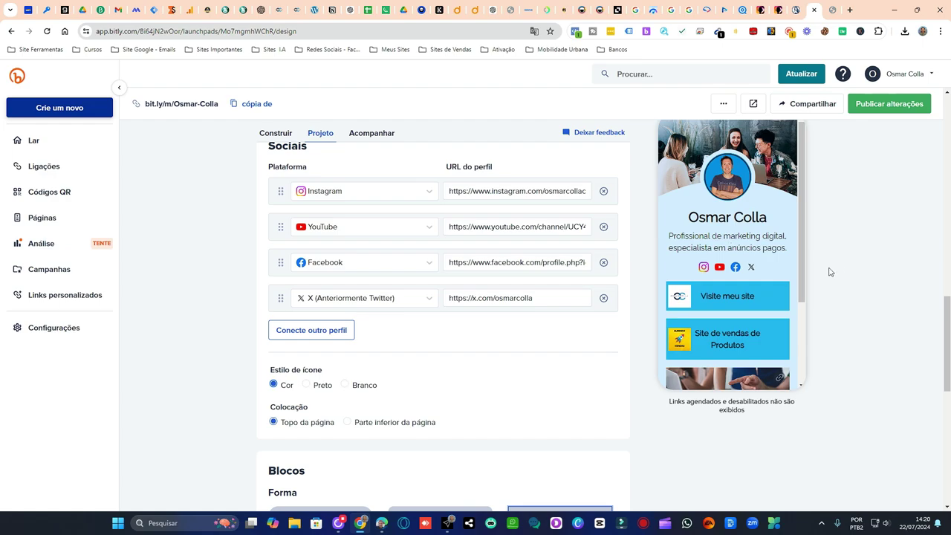
scroll(779, 356, "down", 5)
scroll(781, 333, "up", 3)
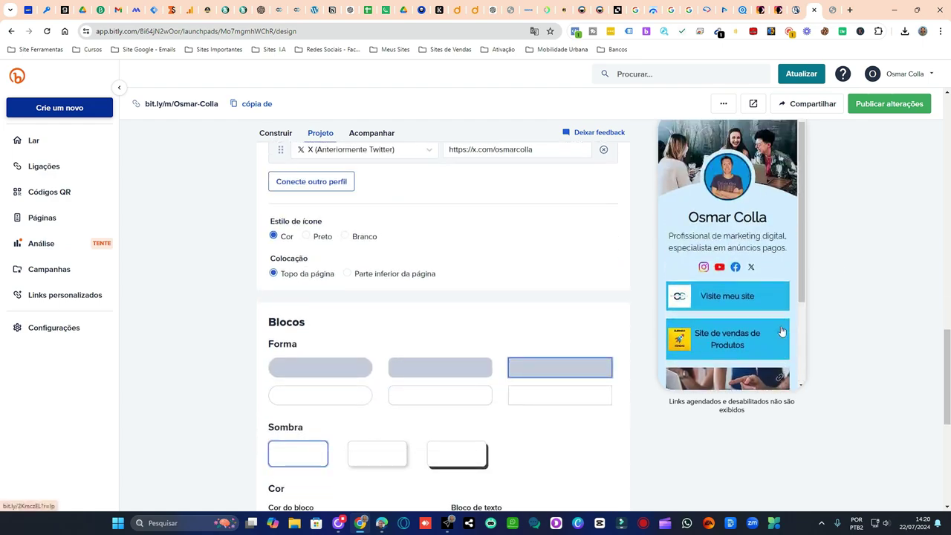
scroll(524, 266, "up", 6)
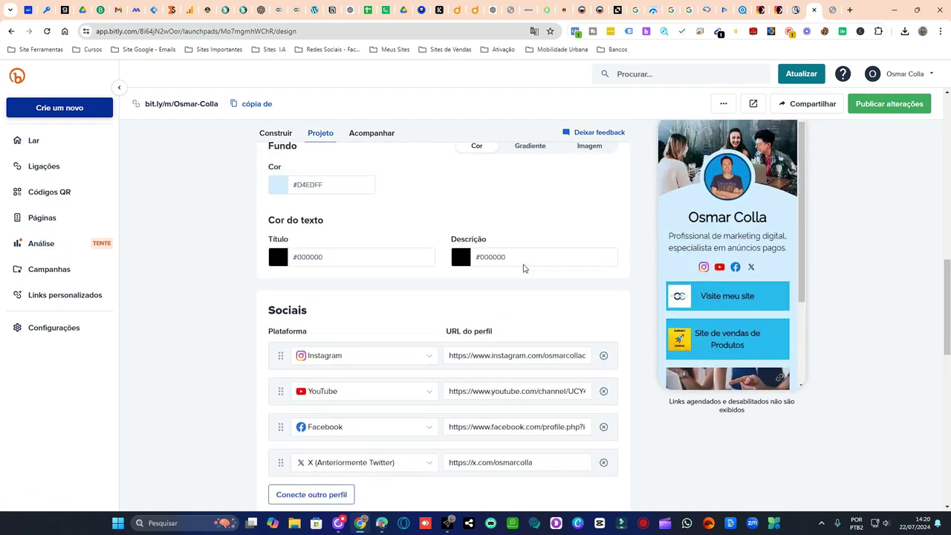
scroll(524, 268, "up", 10)
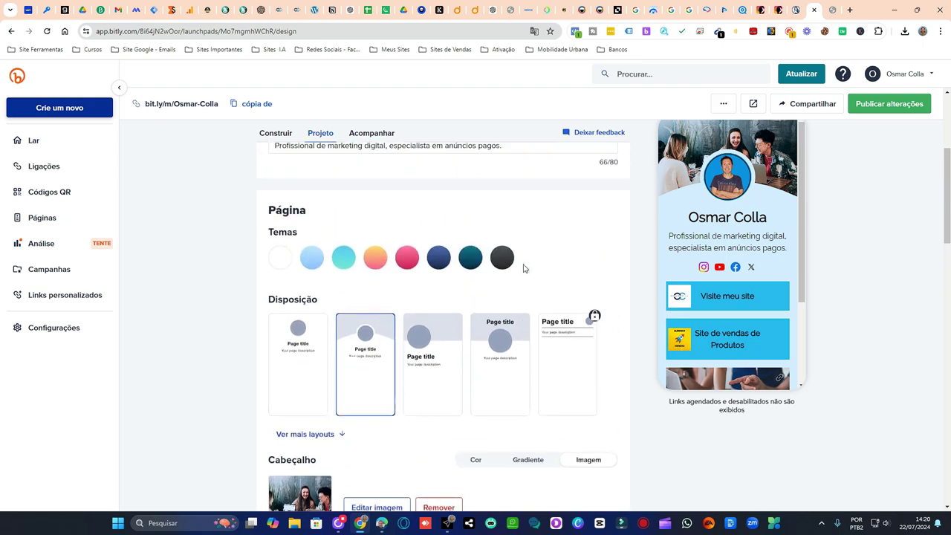
scroll(728, 338, "down", 3)
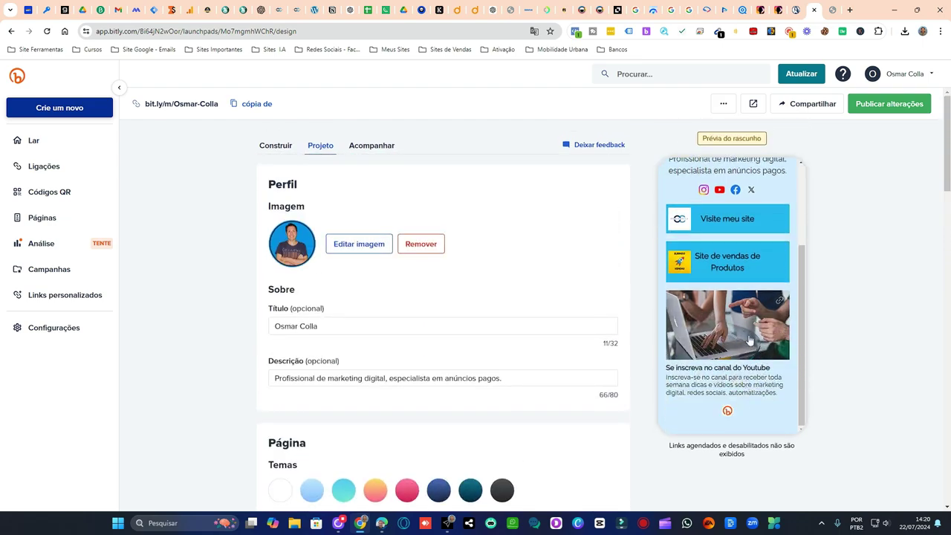
scroll(749, 339, "up", 3)
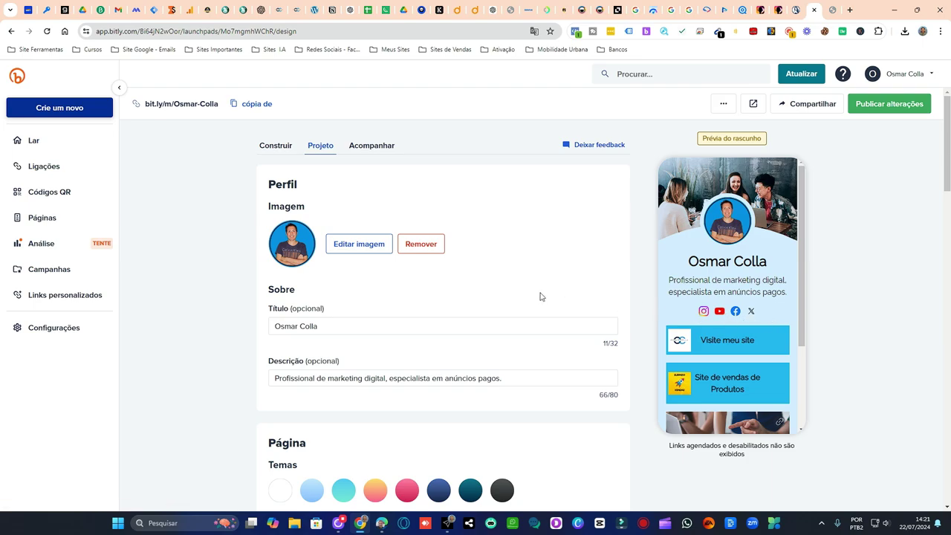
scroll(540, 296, "down", 2)
scroll(711, 289, "down", 1)
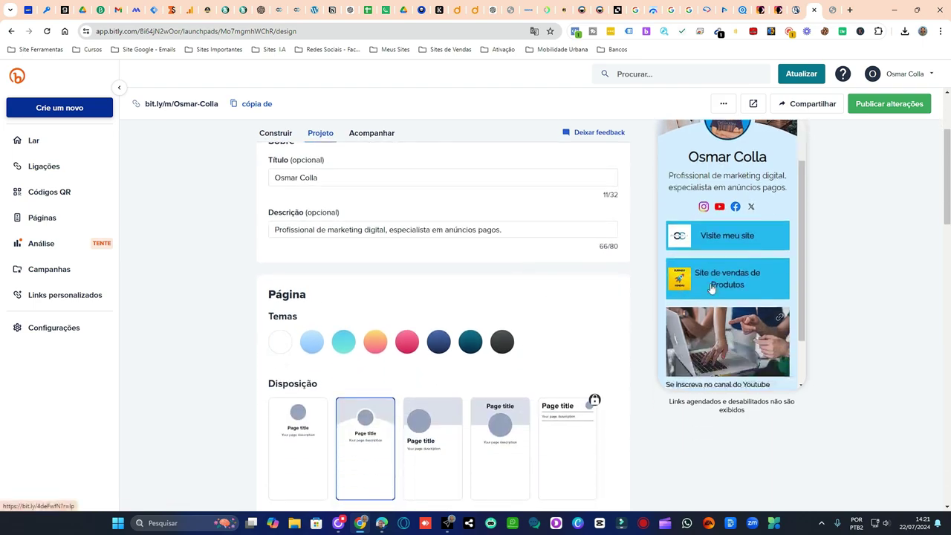
scroll(714, 289, "down", 1)
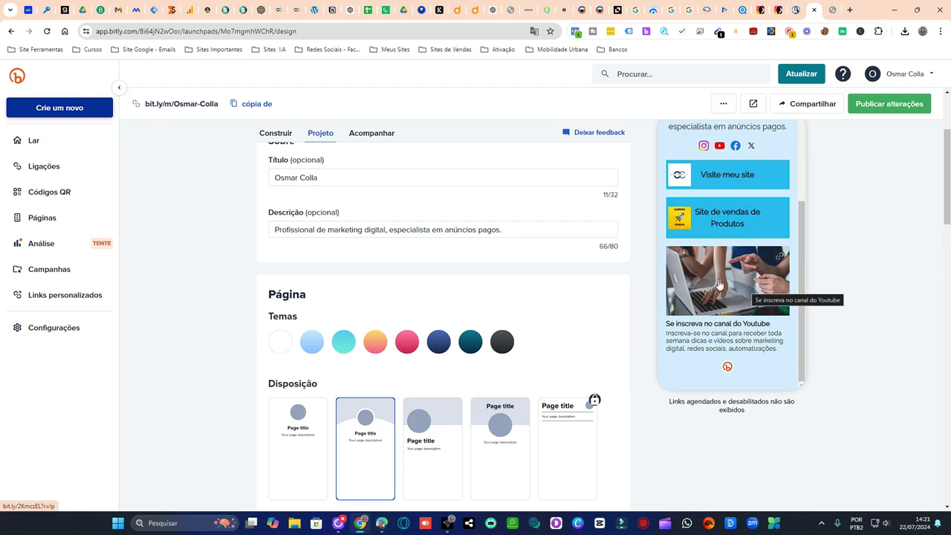
scroll(720, 285, "up", 1)
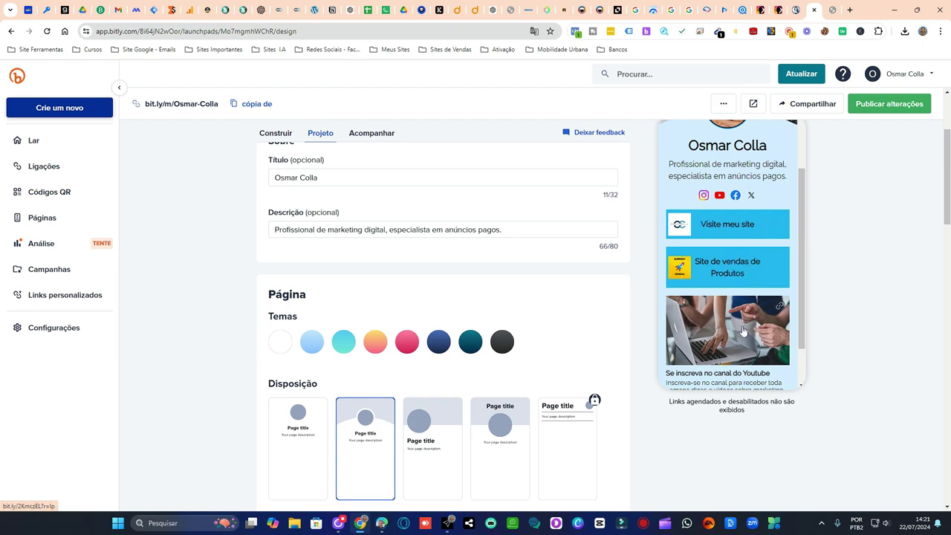
scroll(743, 331, "down", 1)
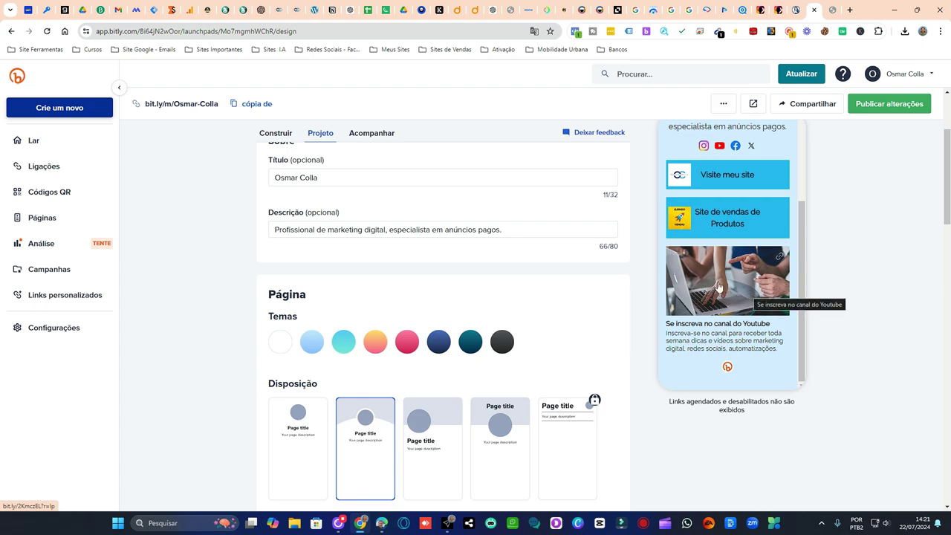
scroll(731, 295, "up", 3)
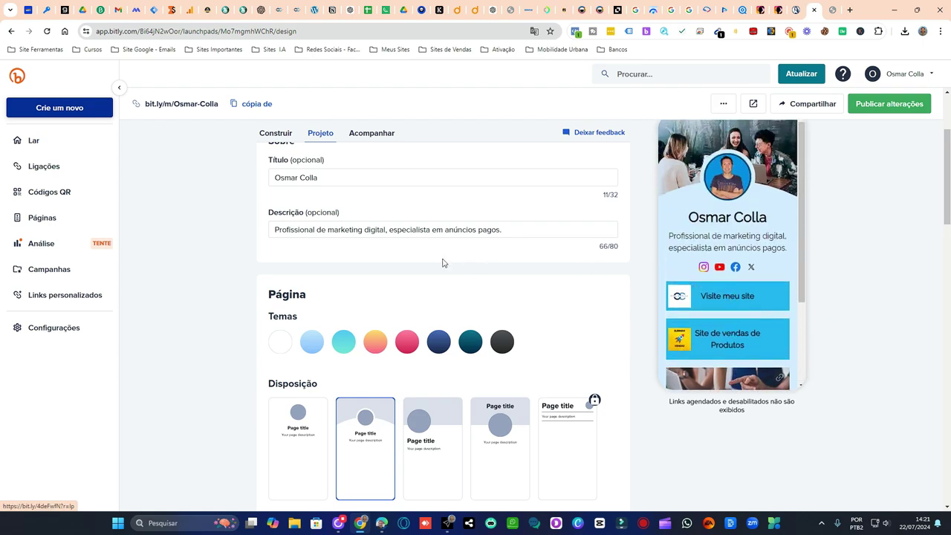
scroll(443, 261, "up", 3)
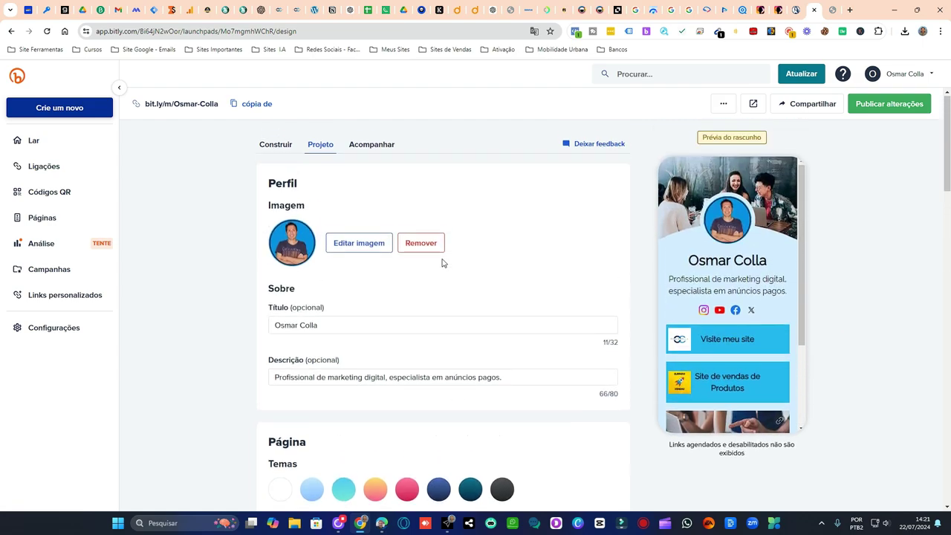
left_click(376, 148)
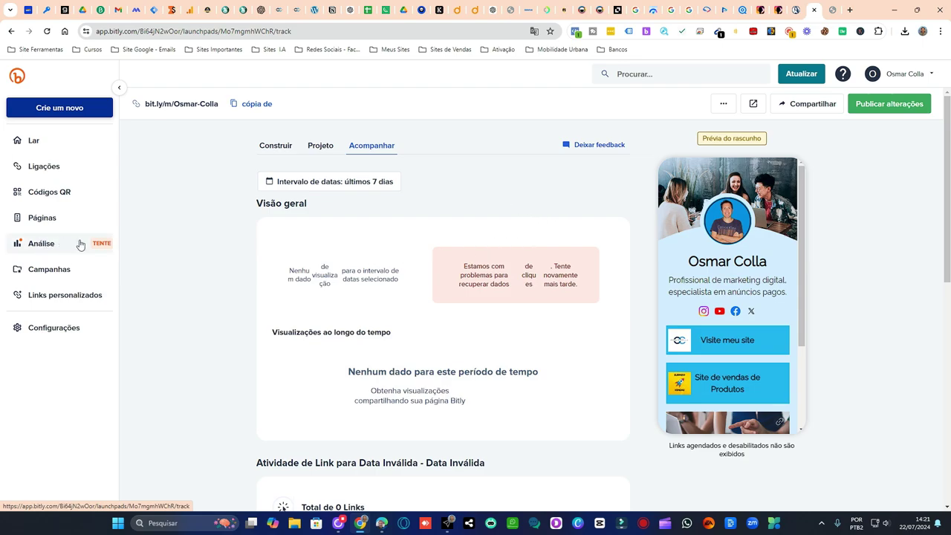
scroll(509, 238, "down", 2)
scroll(425, 235, "down", 1)
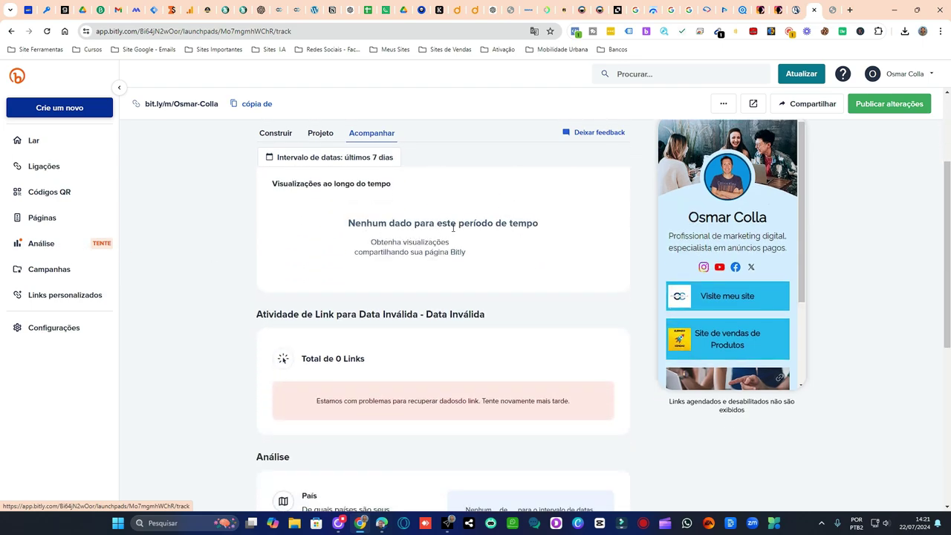
scroll(490, 242, "down", 2)
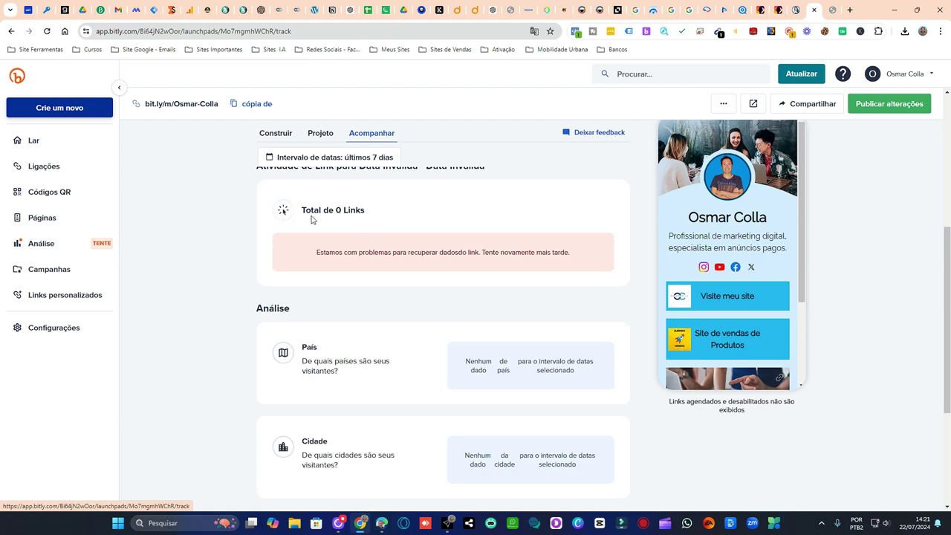
scroll(417, 277, "down", 2)
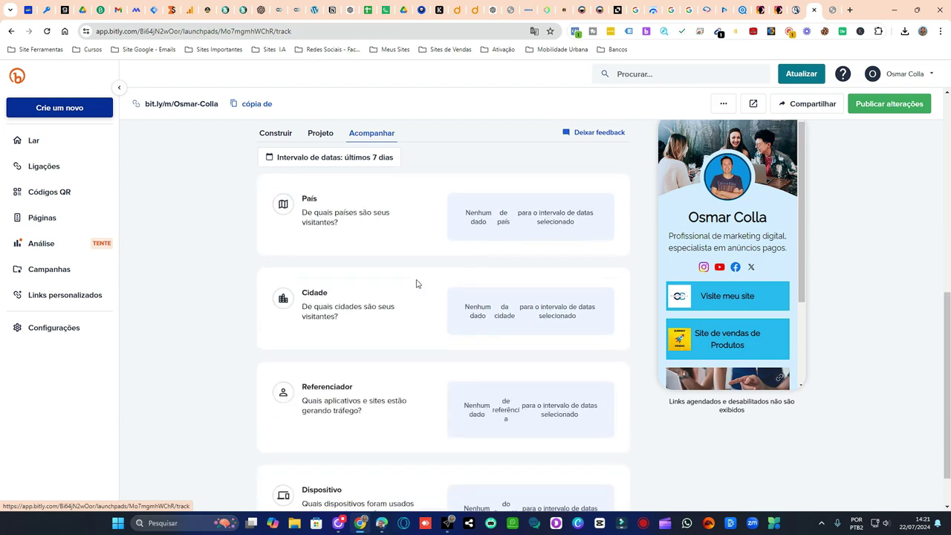
scroll(385, 233, "up", 1)
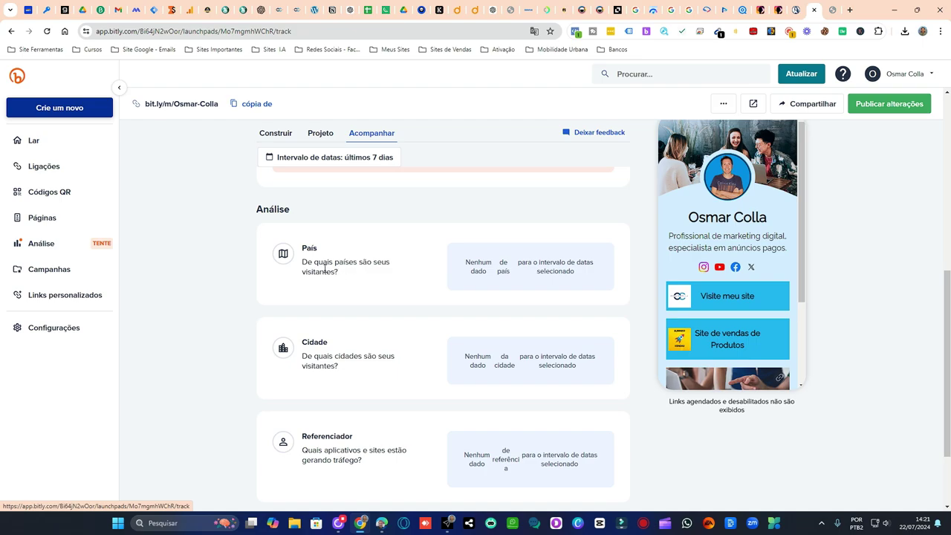
scroll(382, 292, "down", 2)
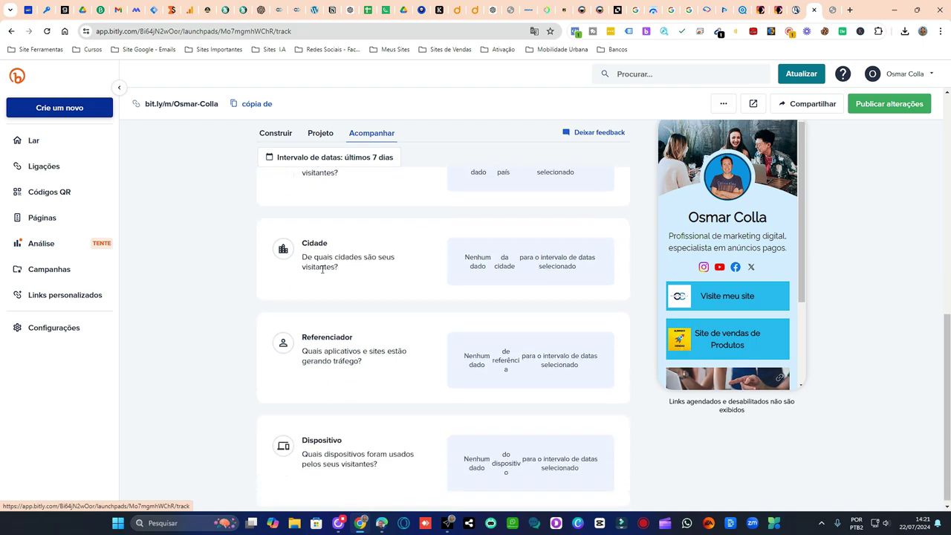
scroll(376, 297, "down", 1)
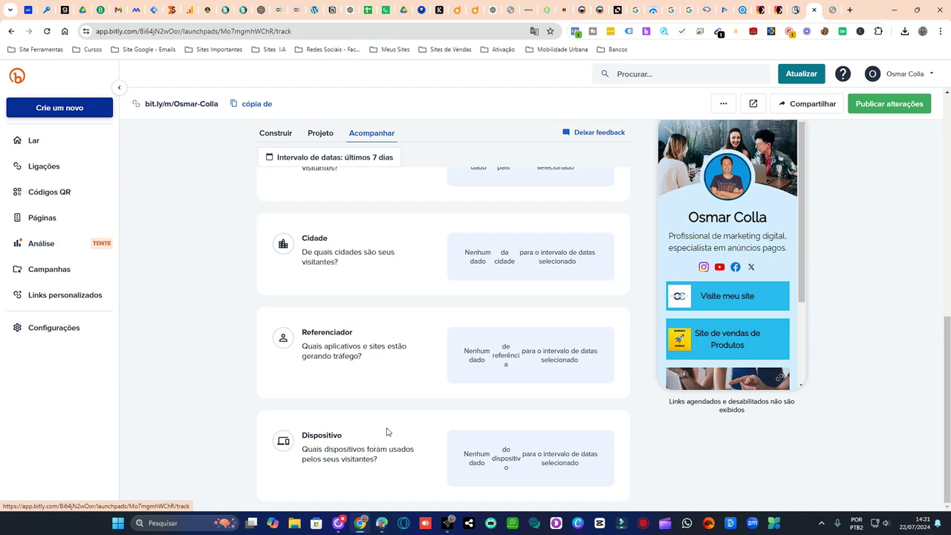
scroll(416, 332, "up", 2)
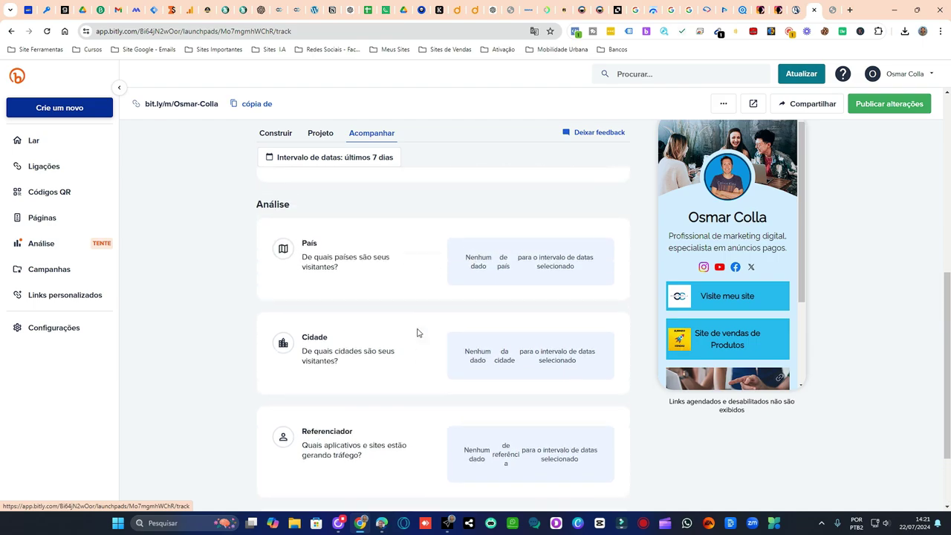
scroll(417, 332, "down", 2)
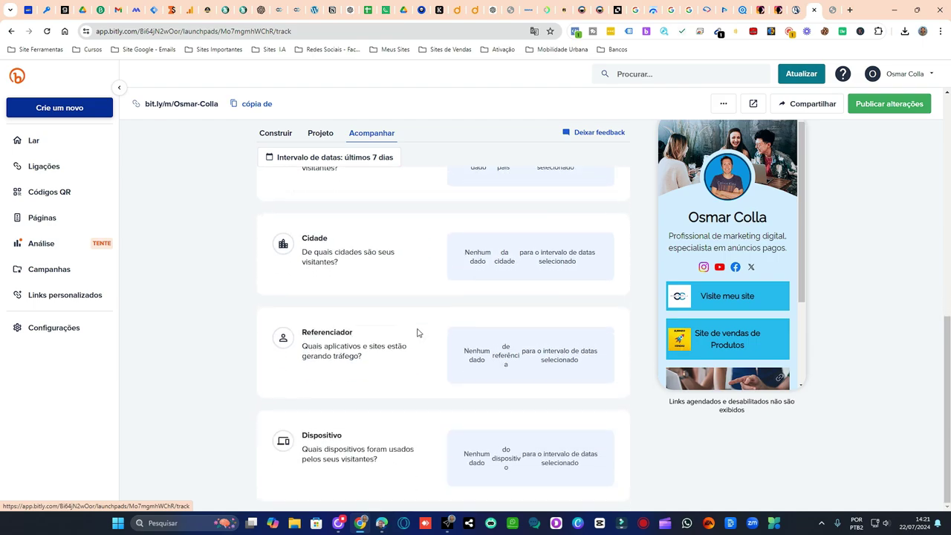
scroll(417, 332, "up", 6)
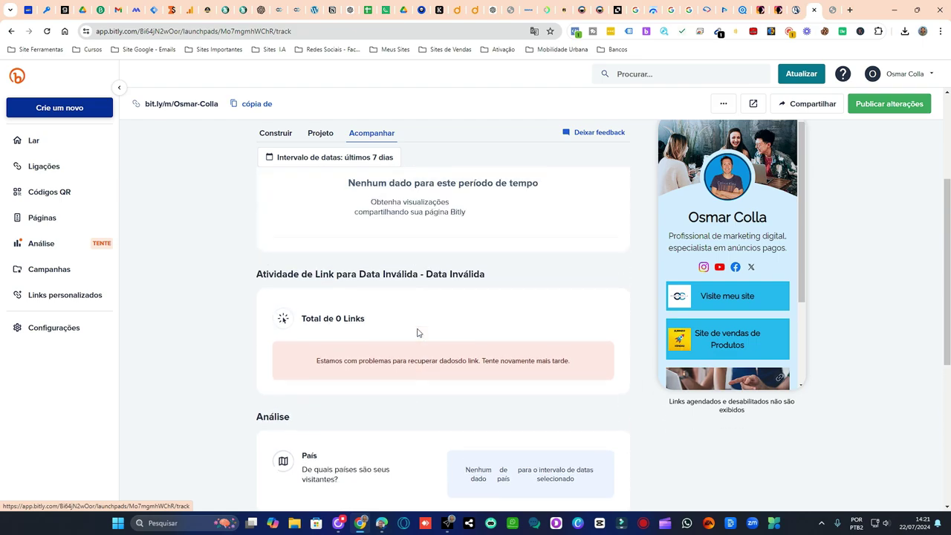
scroll(391, 377, "down", 2)
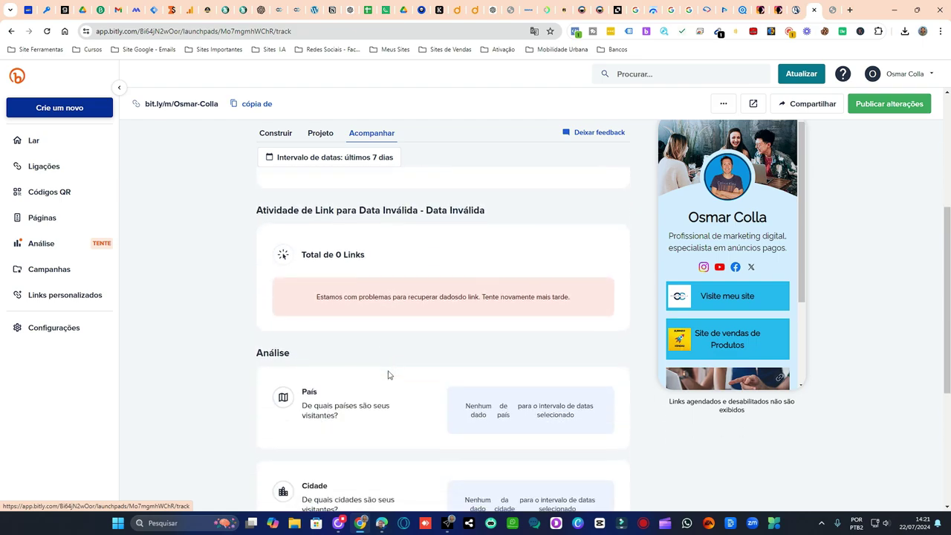
scroll(419, 374, "down", 3)
scroll(420, 374, "up", 3)
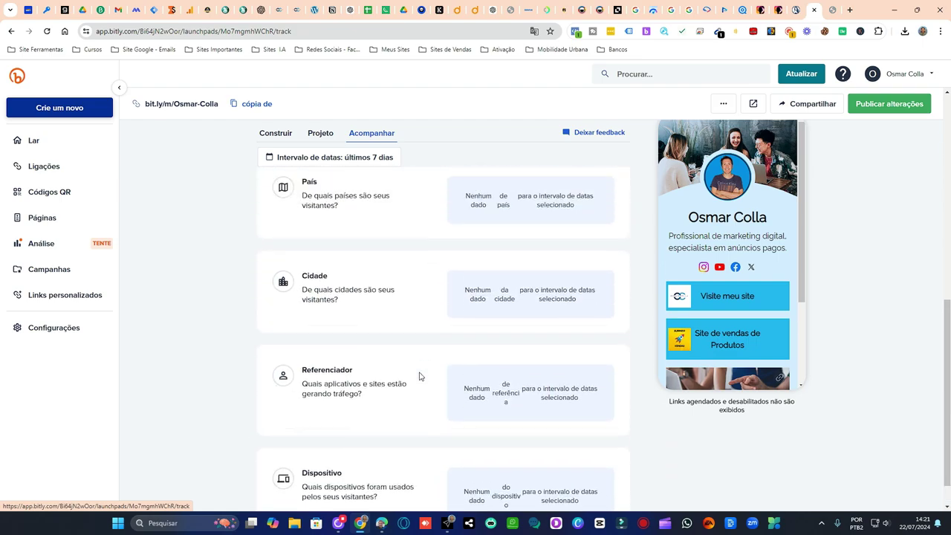
scroll(419, 377, "up", 4)
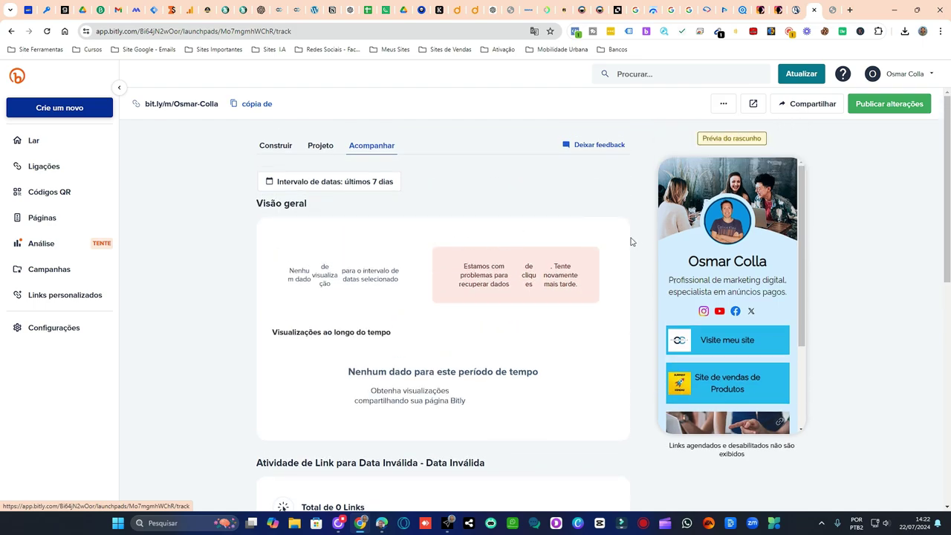
scroll(727, 290, "down", 3)
left_click(56, 246)
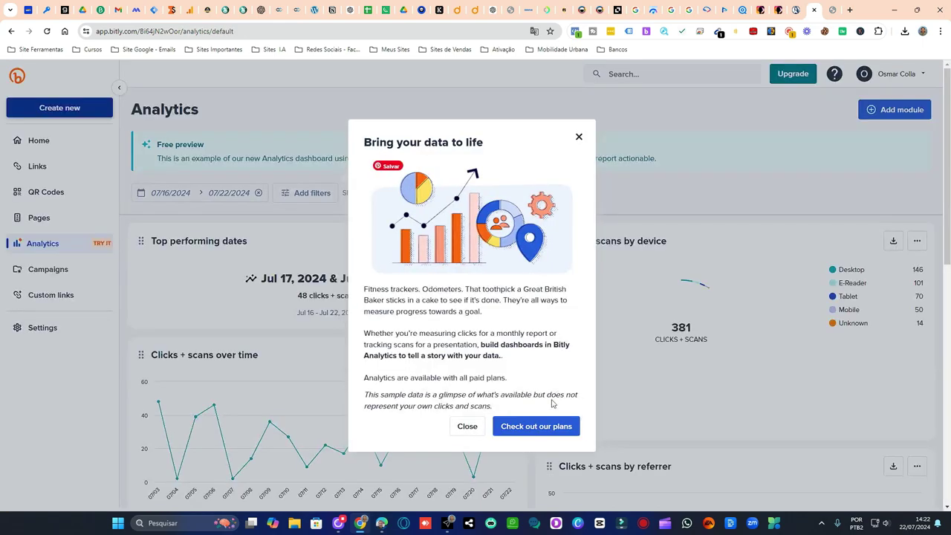
- Dismiss the analytics intro popup, browse the dashboard, and go to the Páginas list
left_click(295, 256)
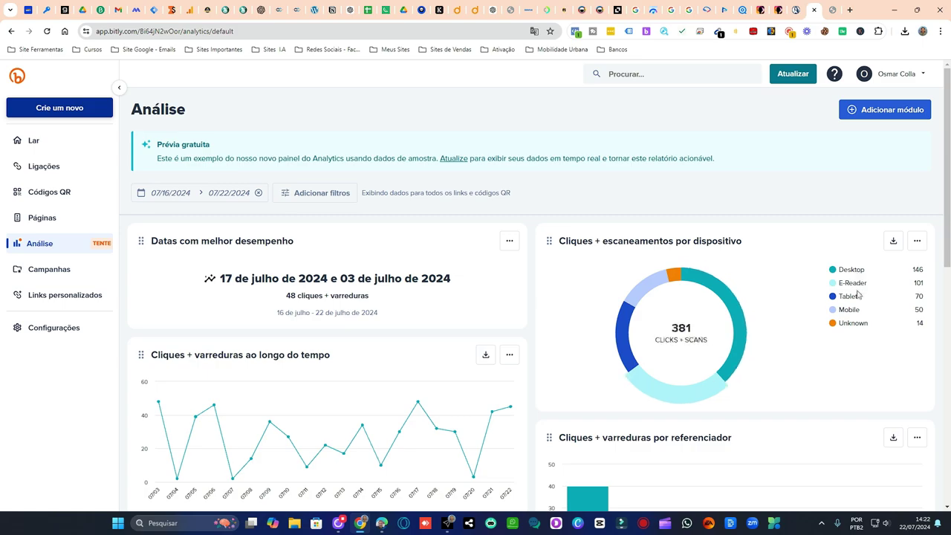
scroll(397, 263, "down", 3)
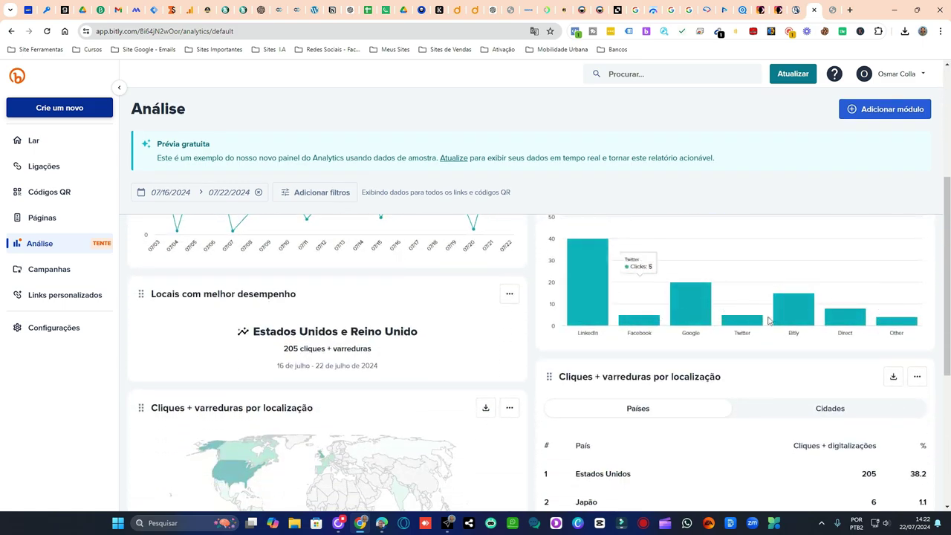
scroll(841, 293, "up", 2)
scroll(744, 291, "down", 1)
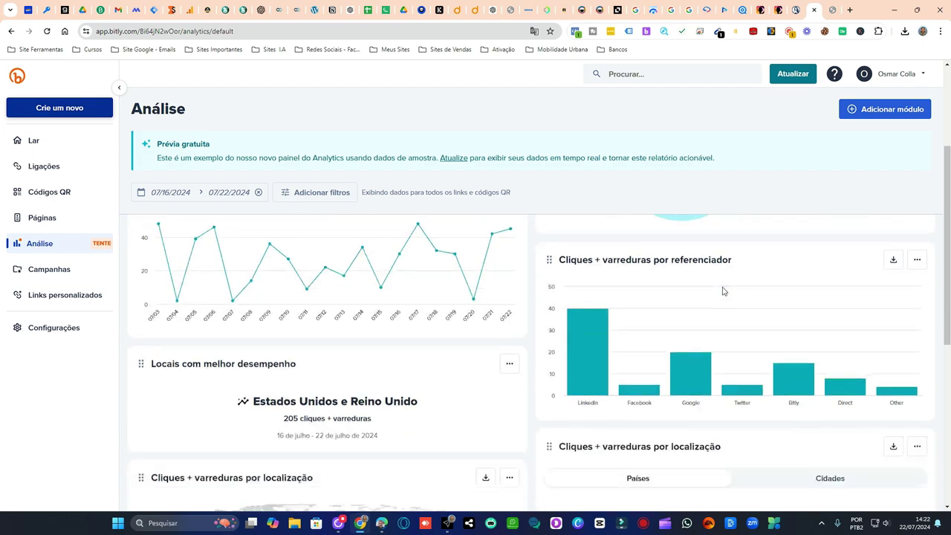
scroll(746, 308, "down", 3)
scroll(716, 315, "up", 1)
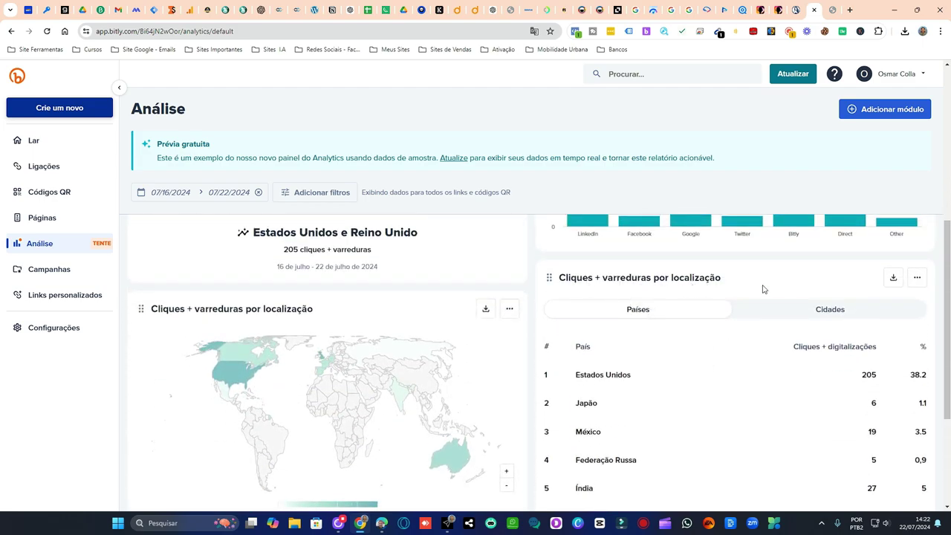
scroll(362, 300, "down", 1)
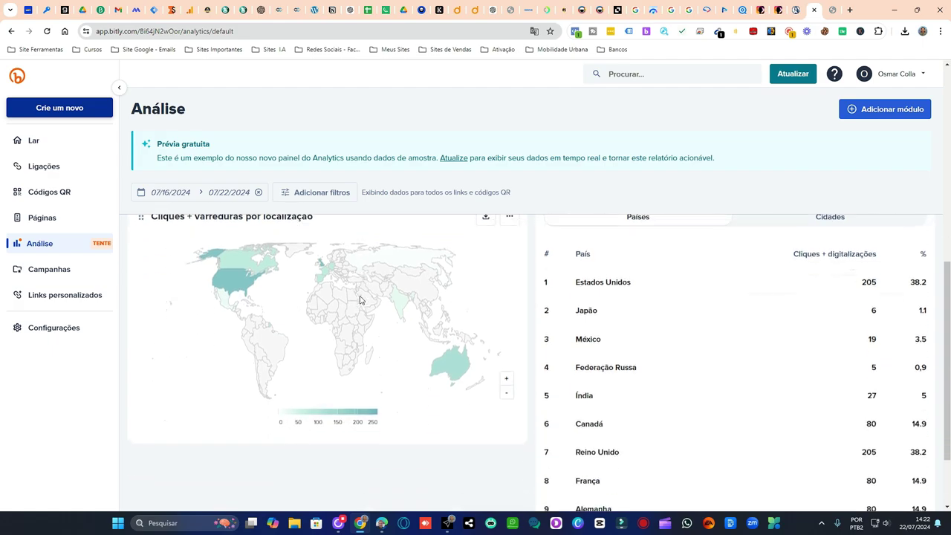
left_click(67, 223)
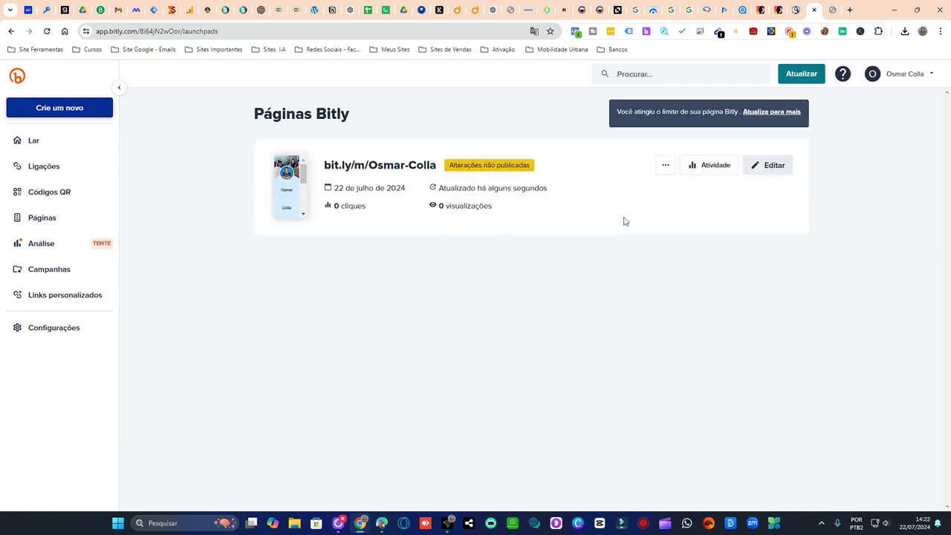
- Open the bit.ly/m page in the Construir editor and scroll through its blocks
left_click(391, 166)
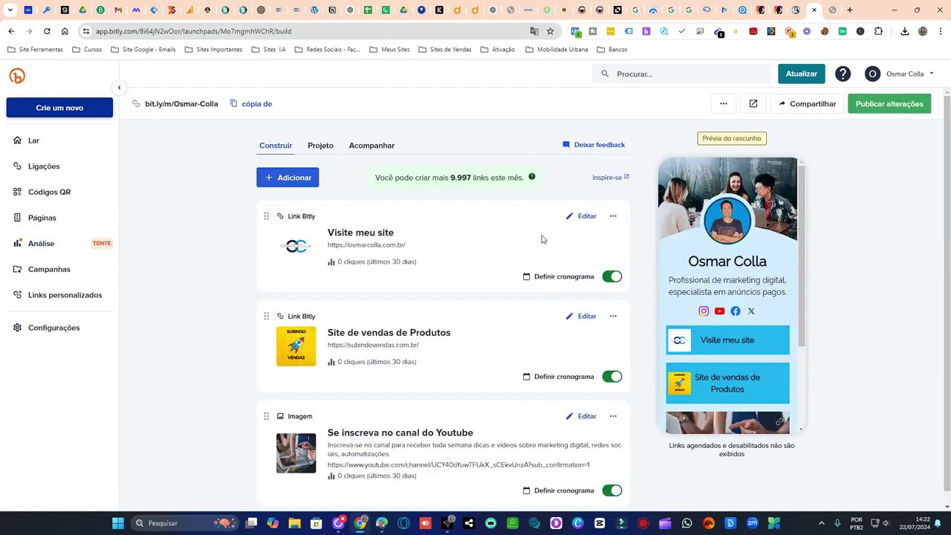
scroll(526, 236, "down", 1)
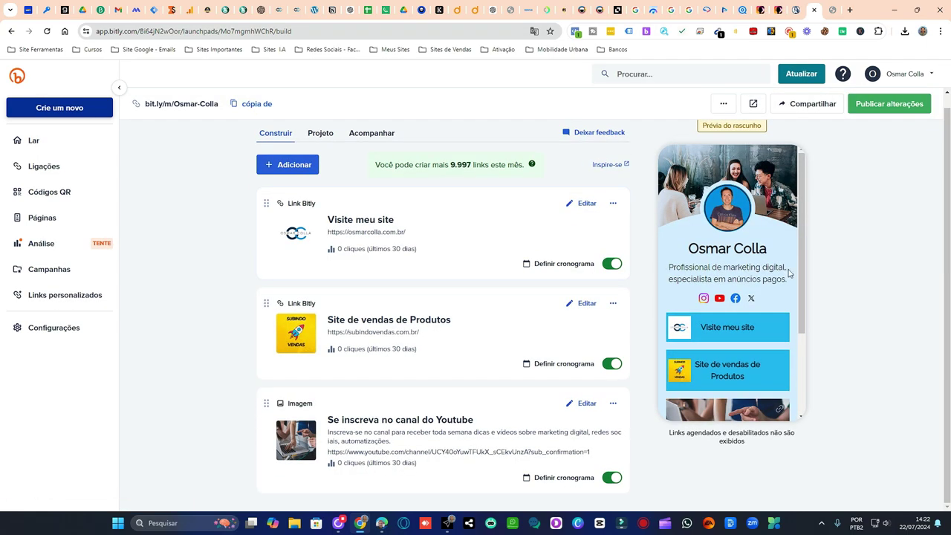
scroll(790, 275, "down", 3)
- Publish the page changes, review the live preview, and copy the page's short link
left_click(890, 106)
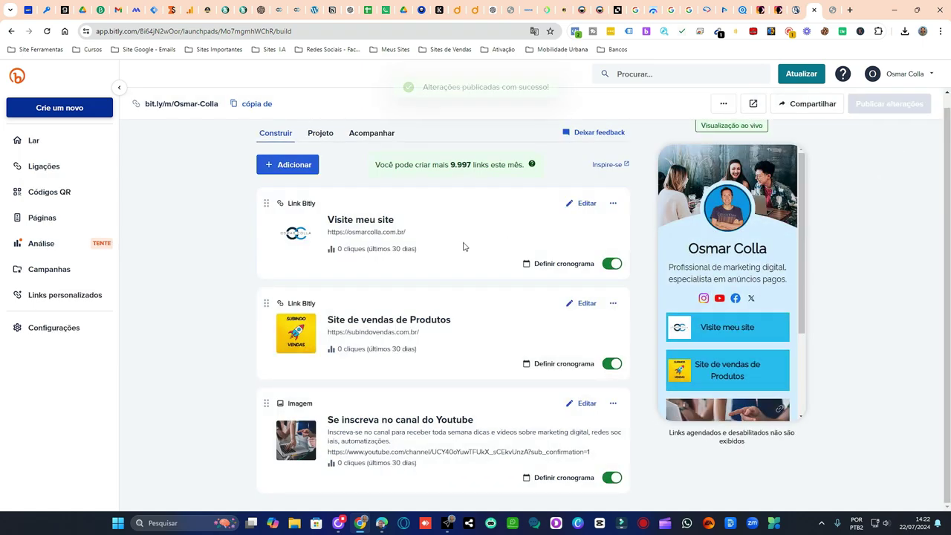
scroll(772, 289, "down", 3)
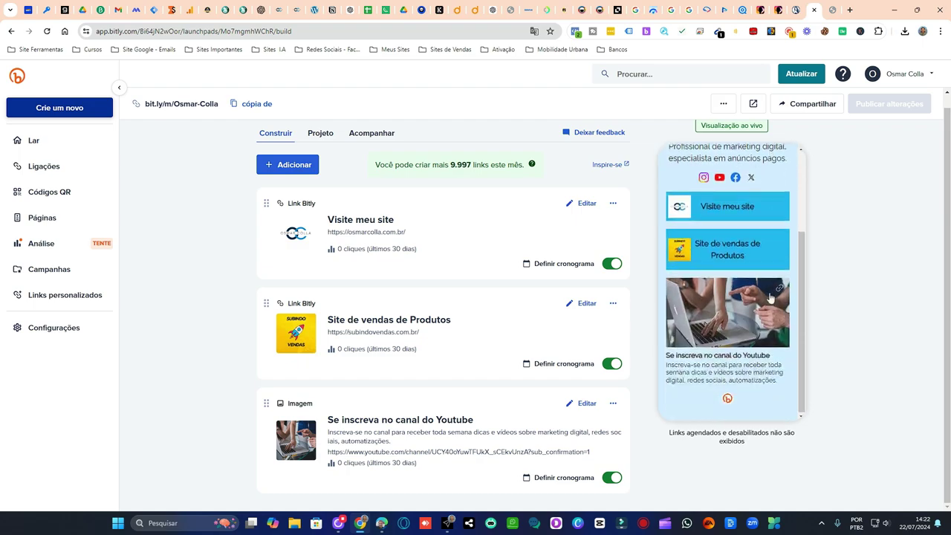
scroll(769, 308, "up", 3)
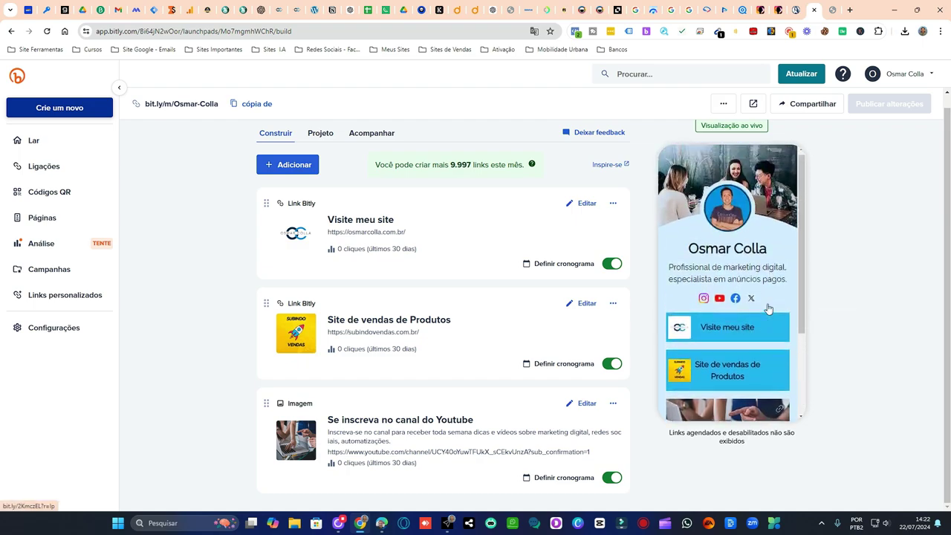
scroll(509, 282, "up", 1)
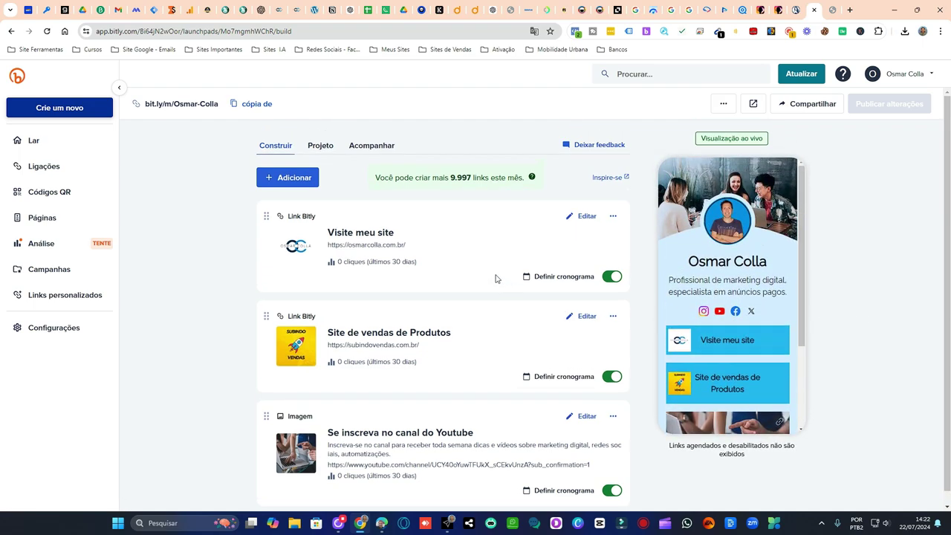
scroll(751, 278, "down", 2)
scroll(758, 279, "up", 2)
left_click(253, 104)
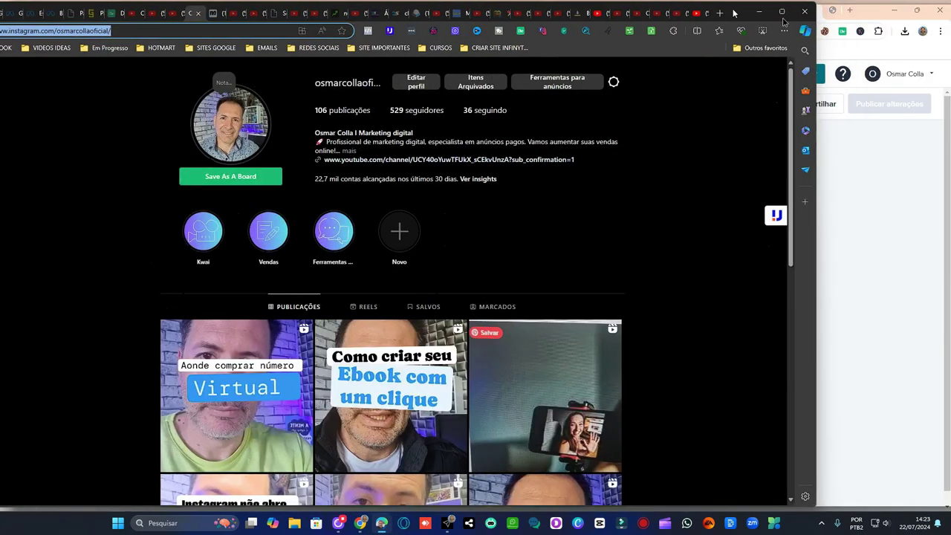
left_click_drag(788, 15, 862, 15)
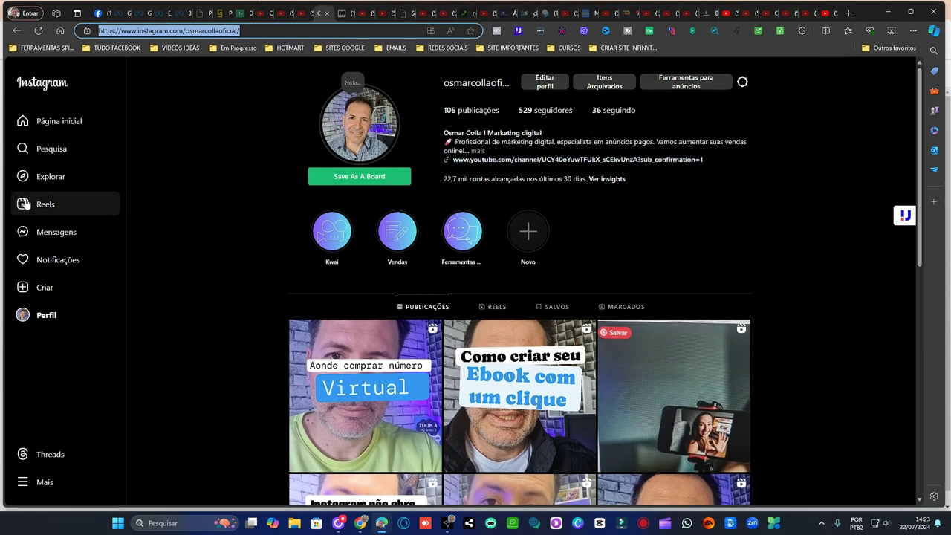
- Expand the Instagram profile bio and open the Editar perfil settings
left_click(494, 149)
left_click(482, 151)
left_click(542, 85)
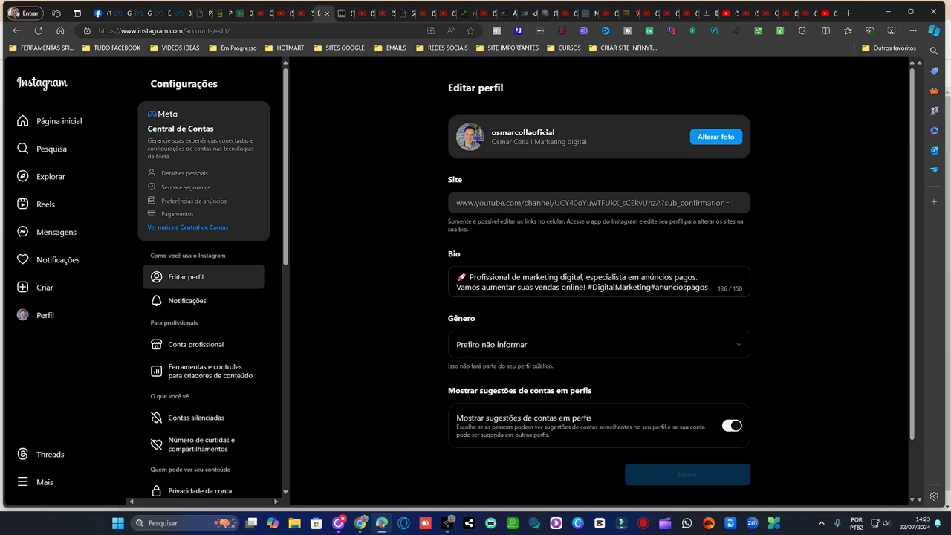
- Review the Editar perfil page, then go back to the previous page with Alt+Left
scroll(492, 312, "down", 2)
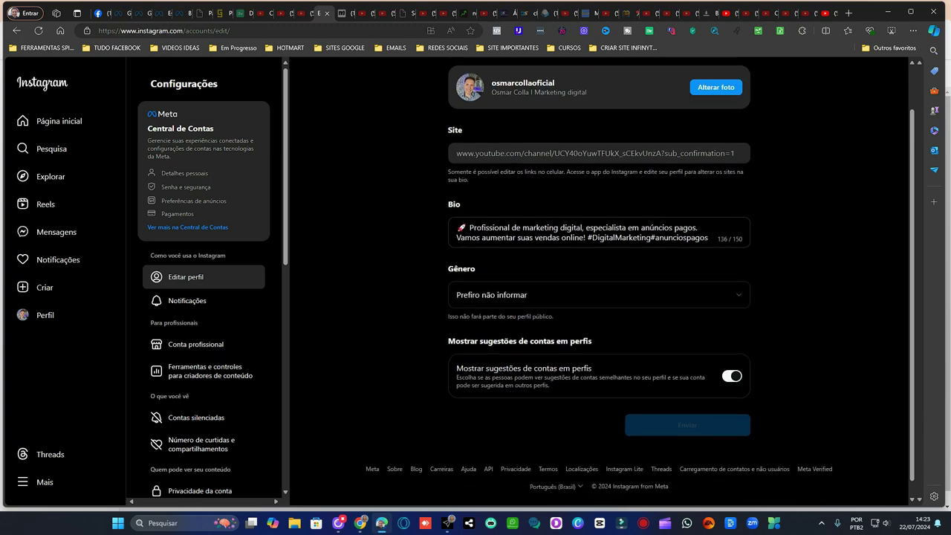
scroll(587, 271, "up", 2)
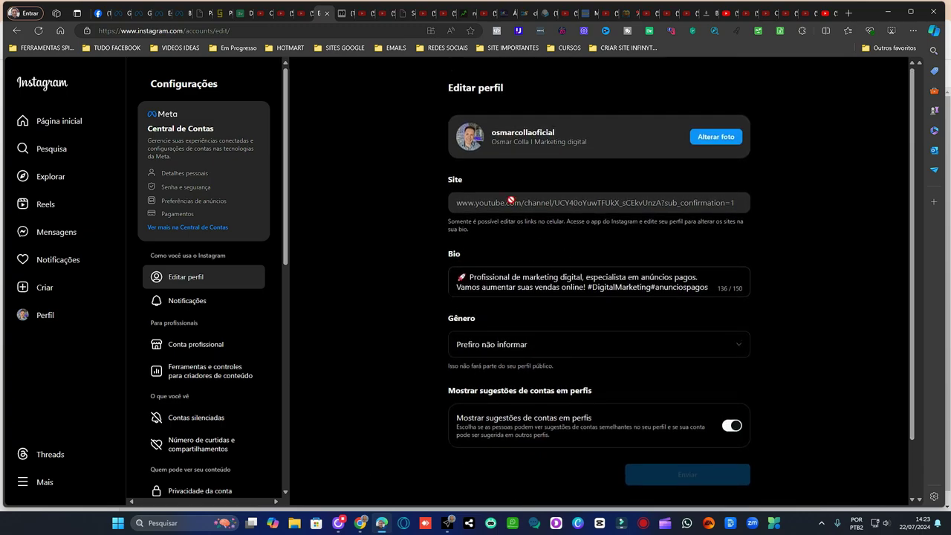
key("alt+Left")
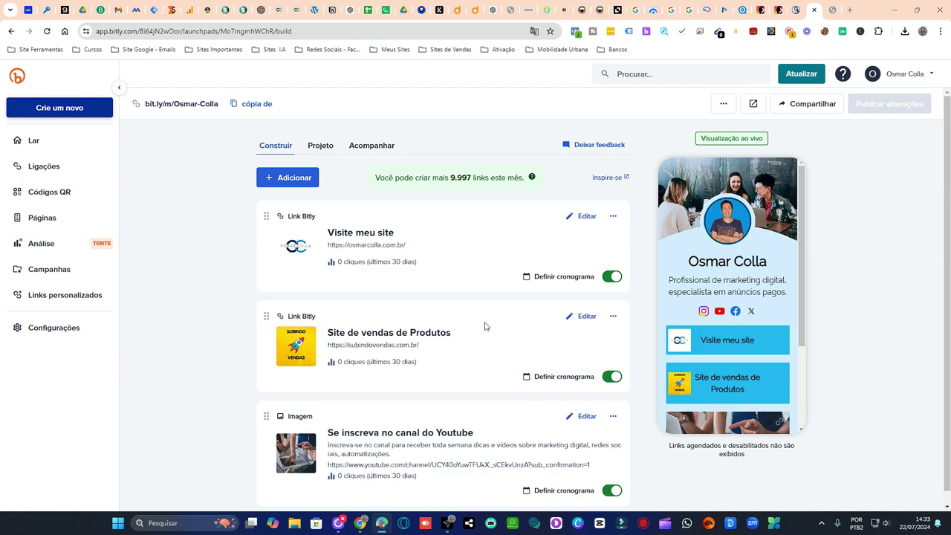
- Go back to the Bitly page builder and start editing the 'Se inscreva no canal do Youtube' image block
scroll(486, 266, "down", 1)
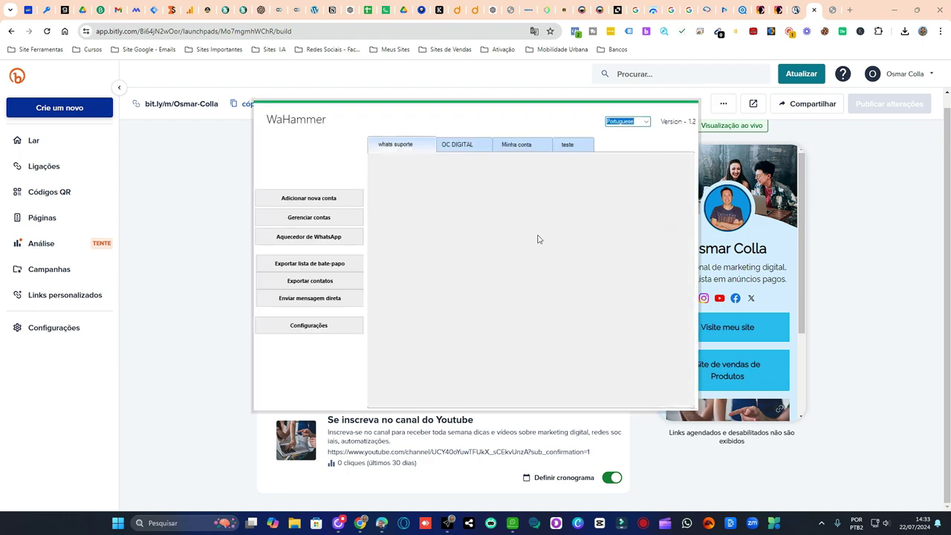
left_click(665, 108)
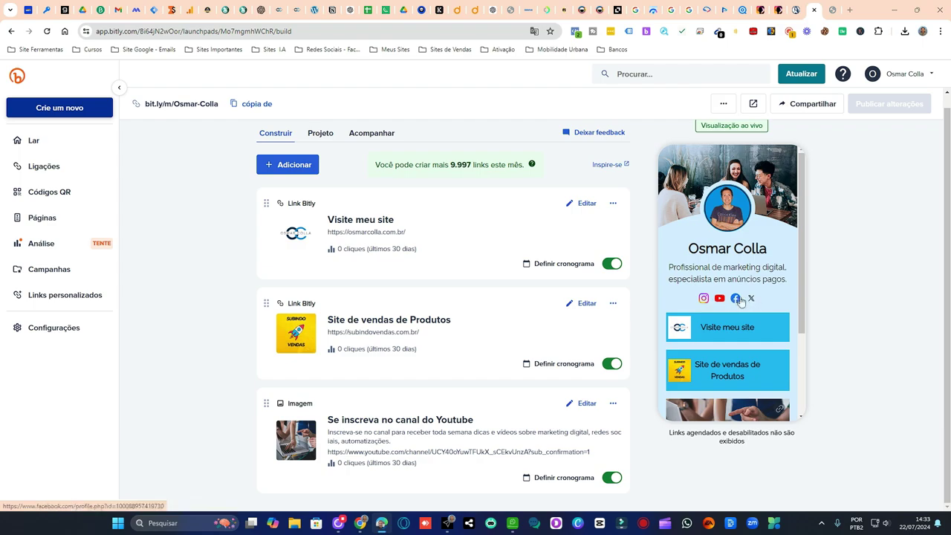
scroll(762, 385, "down", 2)
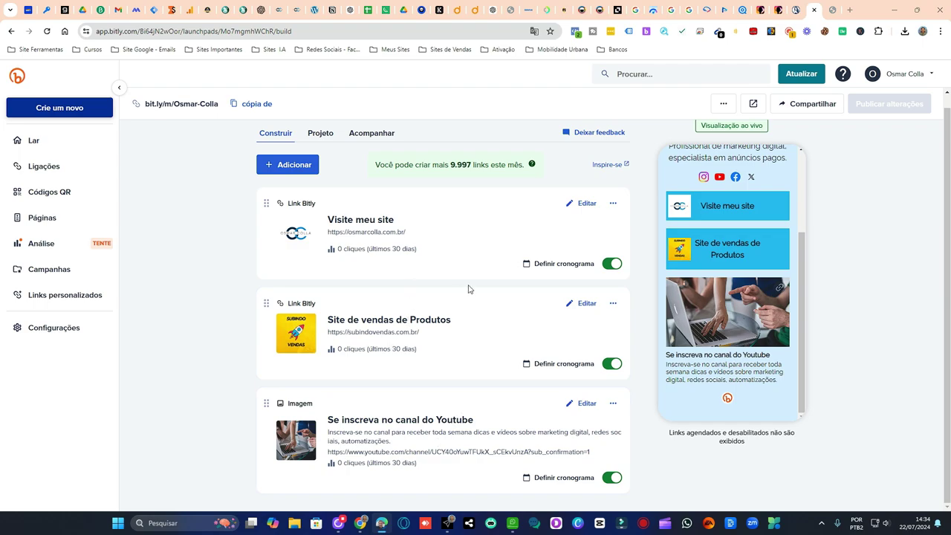
left_click(586, 403)
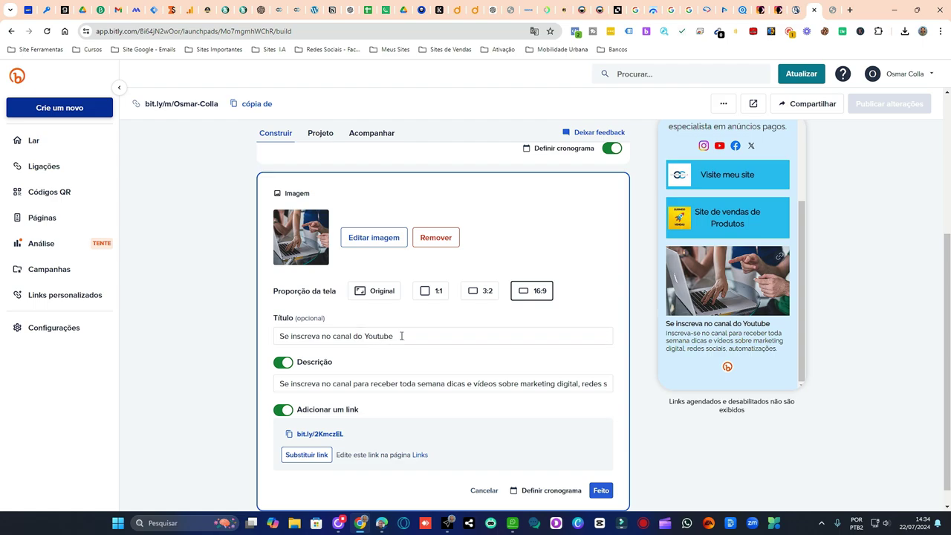
- Retitle the image block 'Participe do nosso grupo Marketing digital, clique aqui'
left_click_drag(401, 336, 239, 340)
type("P")
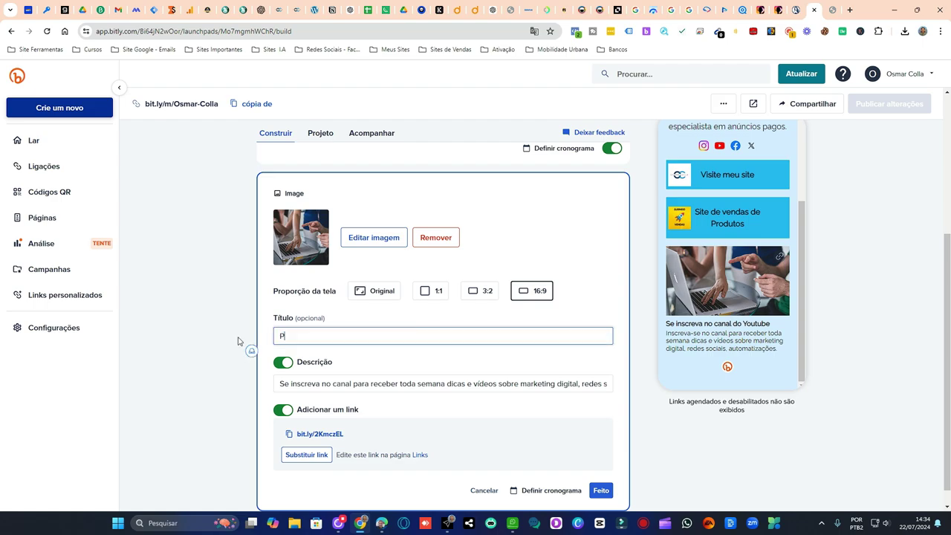
type("articipe do nosso grupo Marketing d")
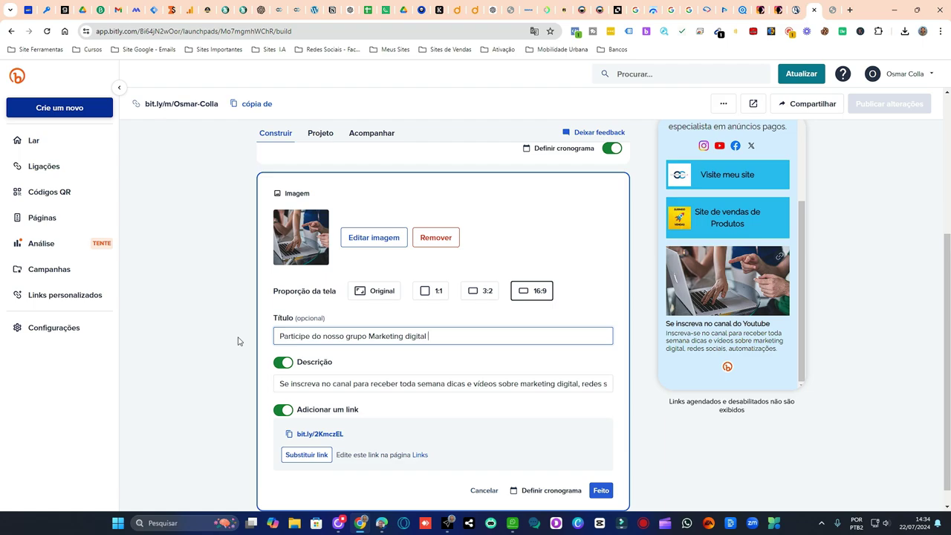
type("igital, clique aqui")
- Replace the description with the Marketing digital group invitation and choose to replace the block's link
scroll(255, 341, "down", 1)
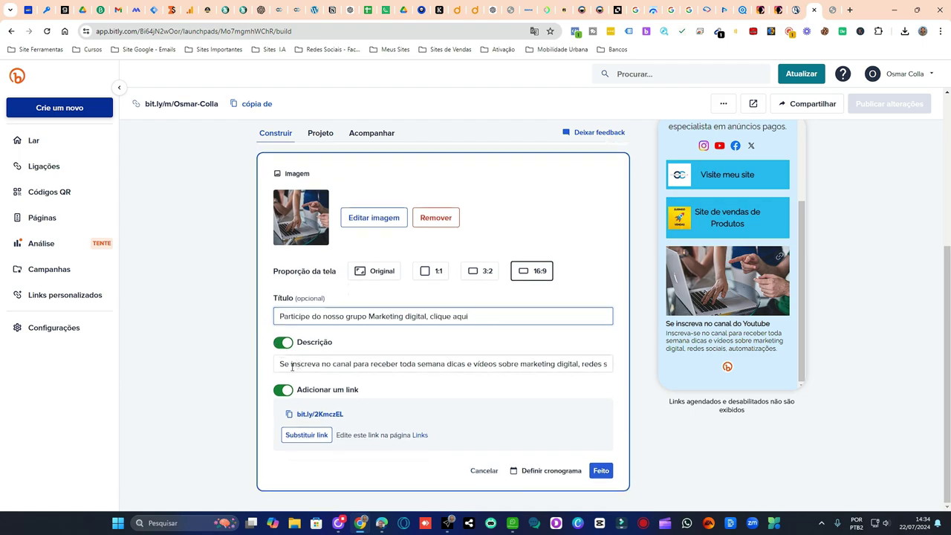
left_click_drag(280, 363, 491, 419)
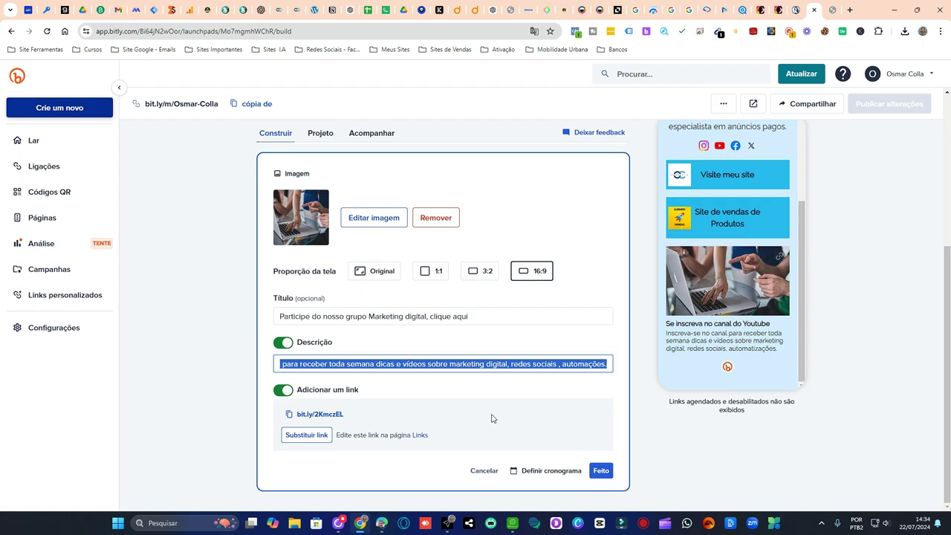
type("C")
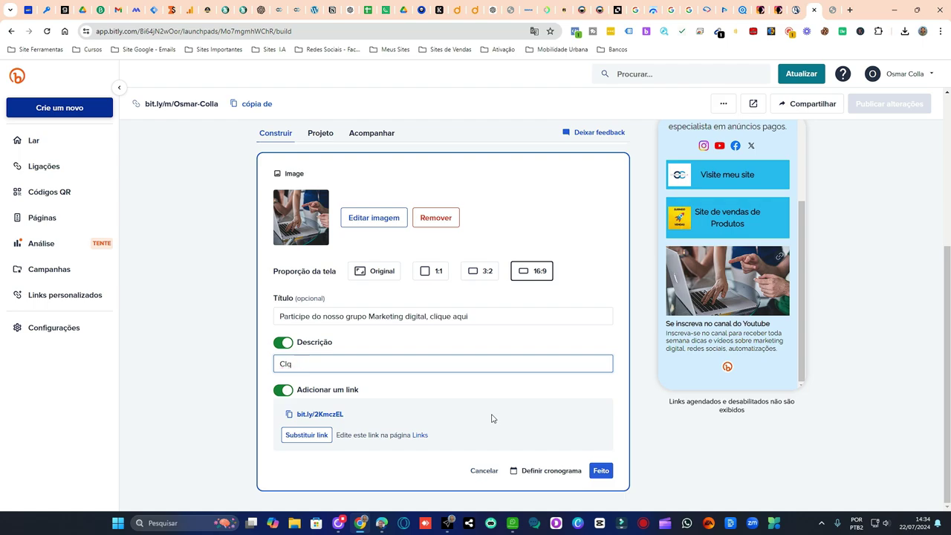
type("lique aqui e ")
type("e")
type("para entrar e")
type("m nosso ")
type("grupo de Mar")
type("keting di")
type("gital")
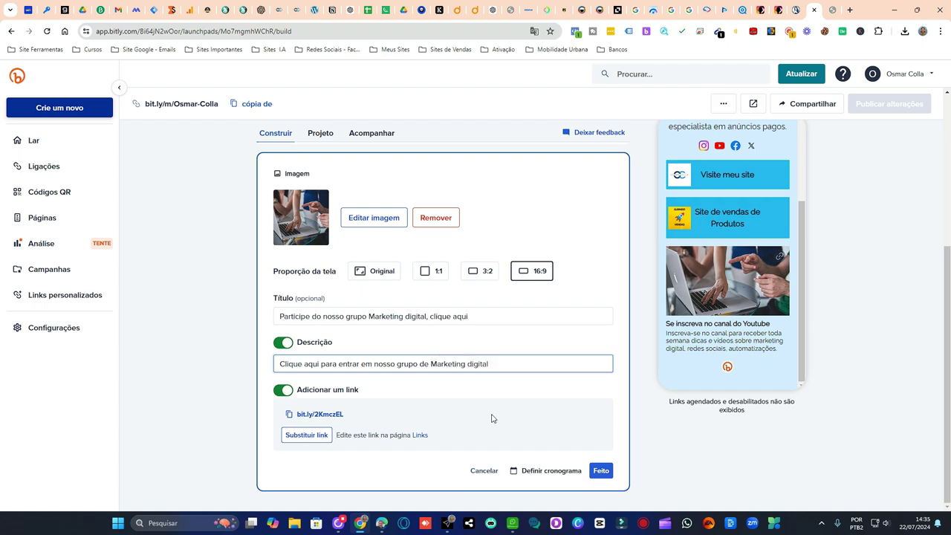
left_click(308, 436)
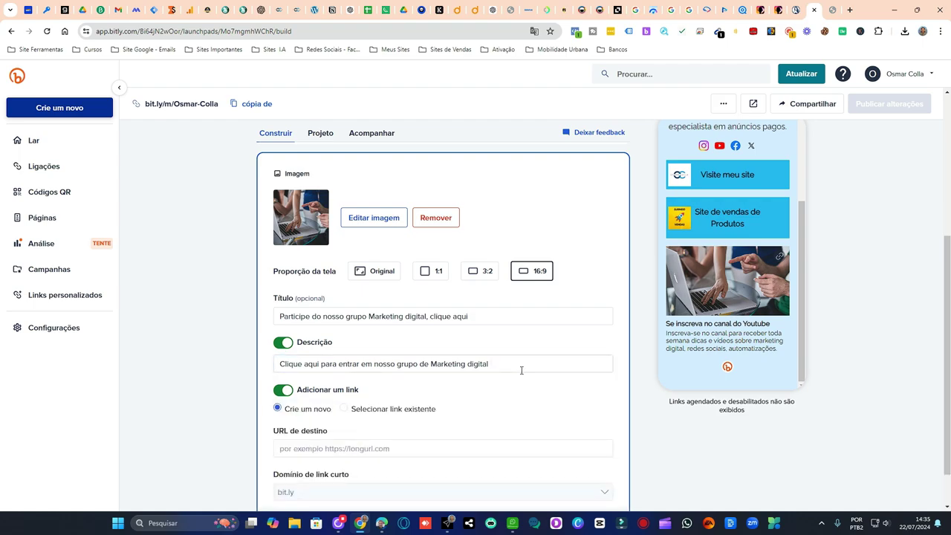
- In a maximized WaHammer, search 'marke' and open the DICAS MARKETING DIGITAL group chat
scroll(522, 369, "down", 1)
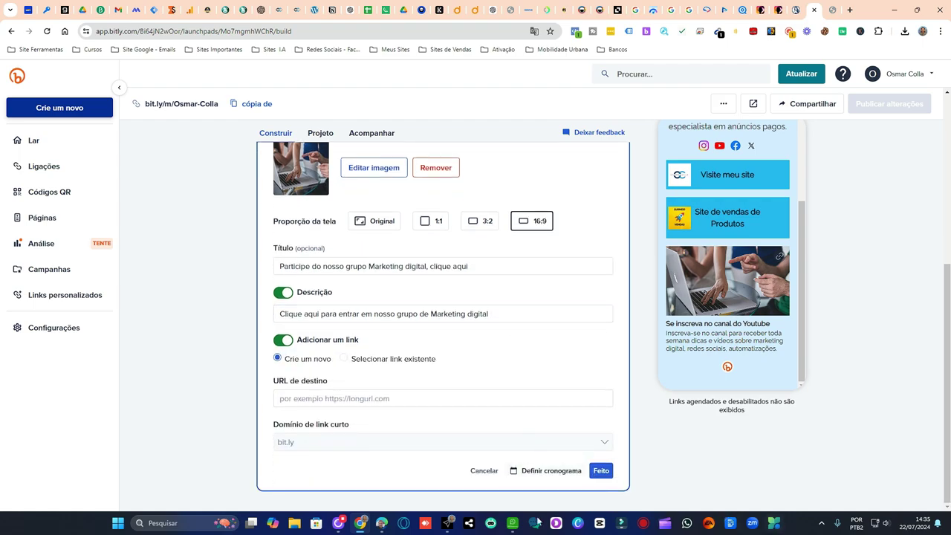
left_click(512, 523)
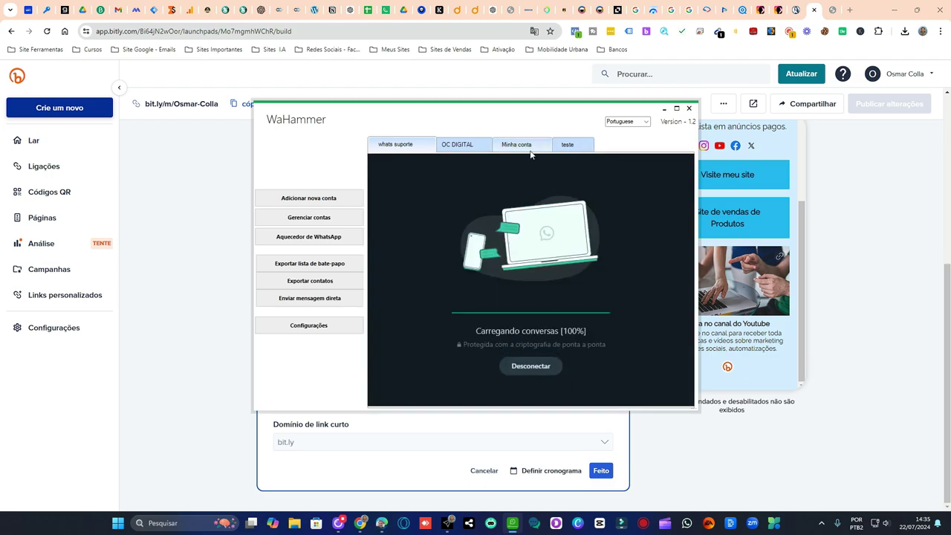
left_click(676, 108)
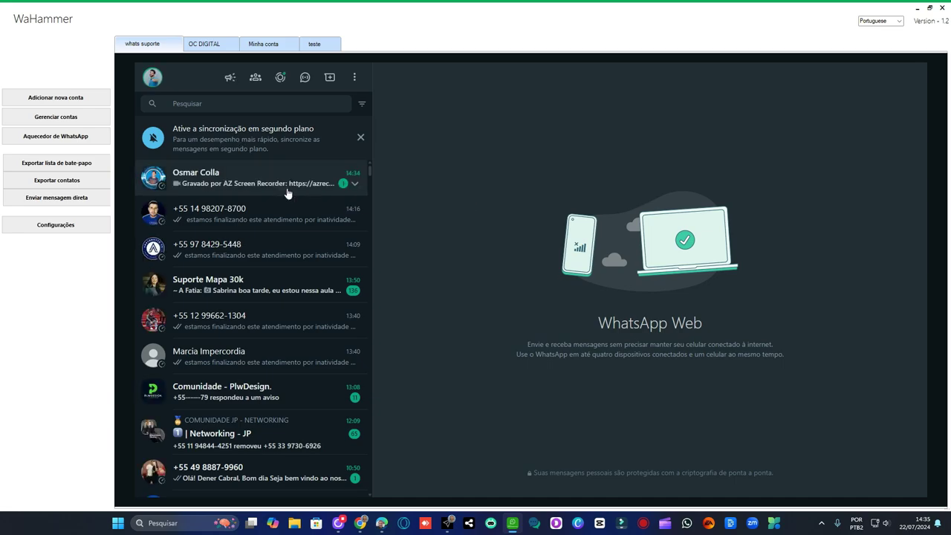
left_click(225, 104)
type("marke")
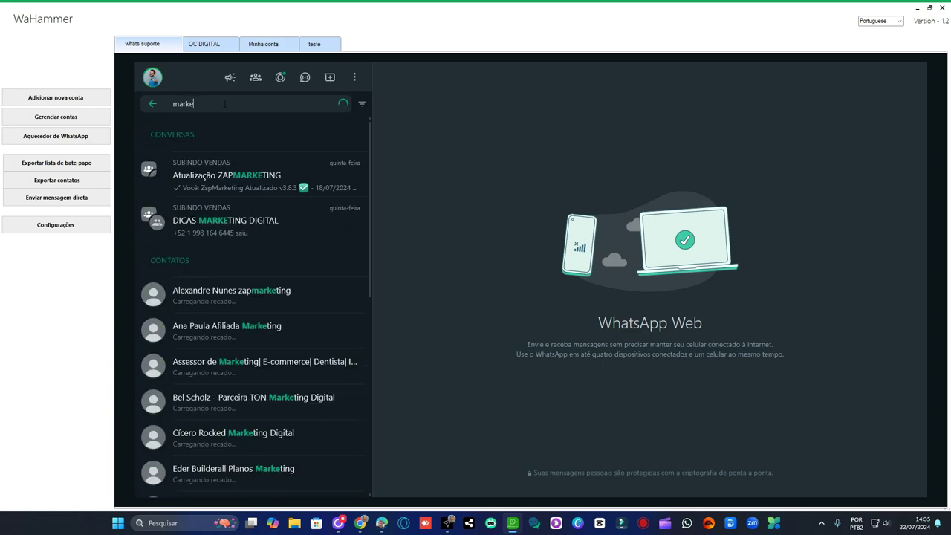
left_click(287, 228)
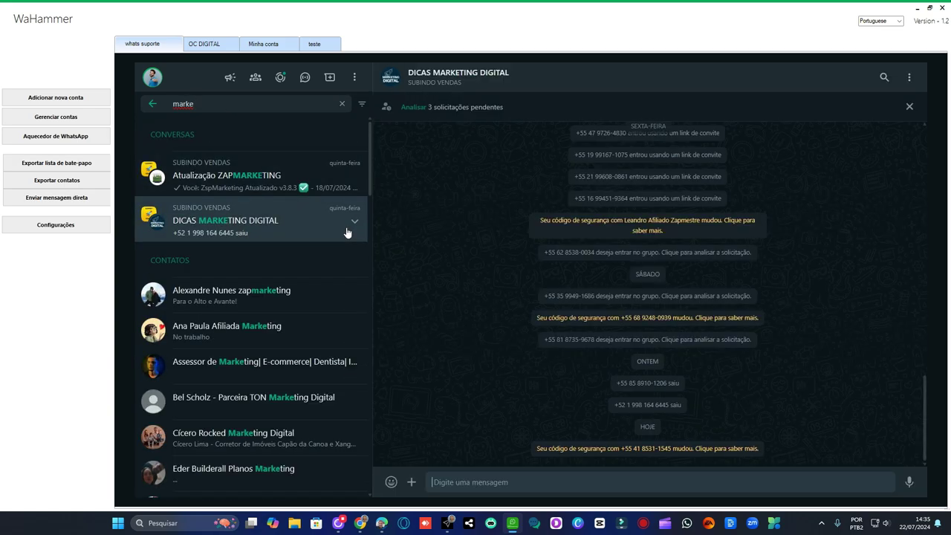
- Copy the DICAS MARKETING DIGITAL group's invite link from its group info
left_click(484, 82)
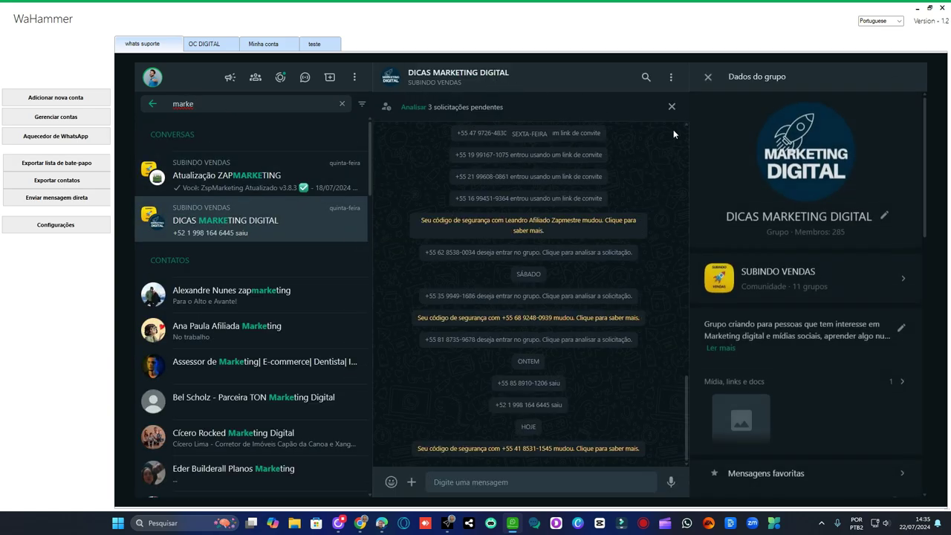
scroll(800, 205, "down", 2)
scroll(819, 212, "down", 4)
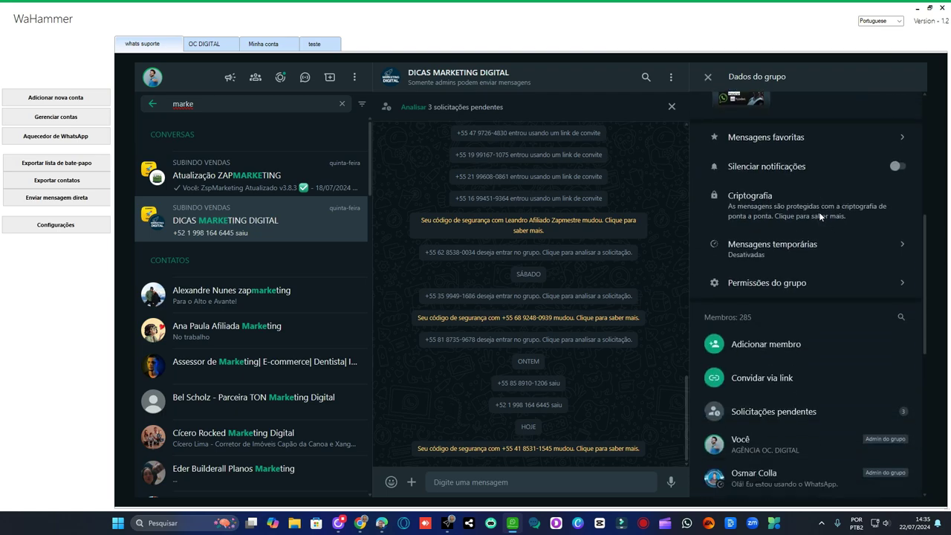
left_click(783, 376)
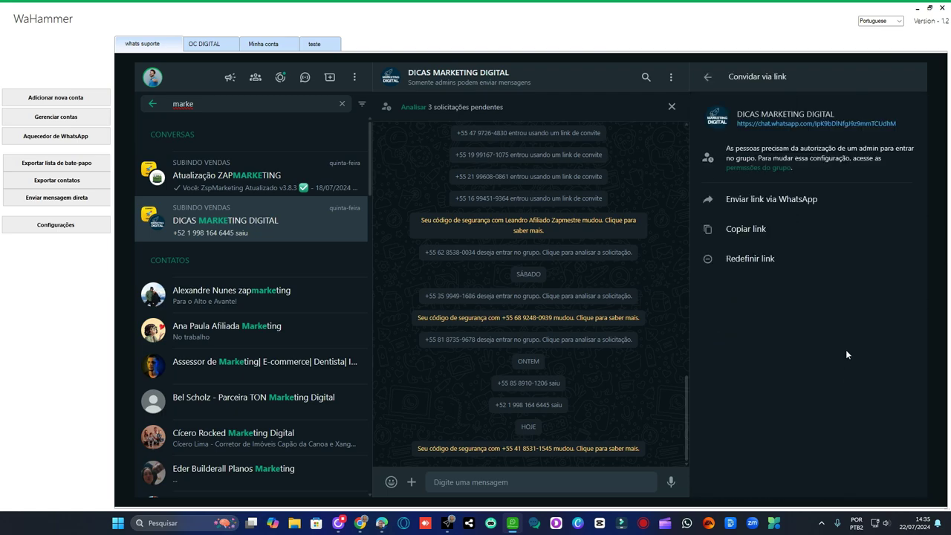
left_click(759, 229)
- Close WaHammer, paste the group invite link as the image block's destination URL, and publish the changes
left_click(942, 7)
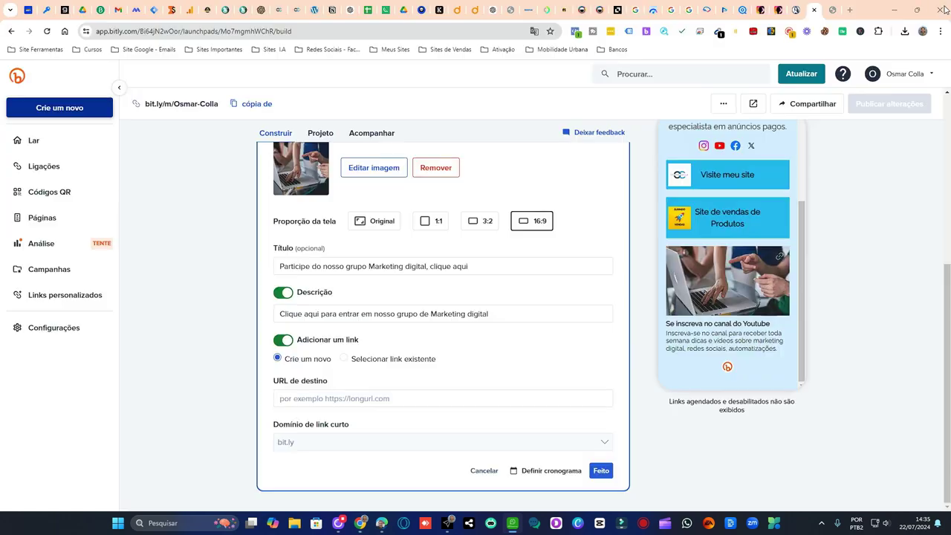
left_click(340, 398)
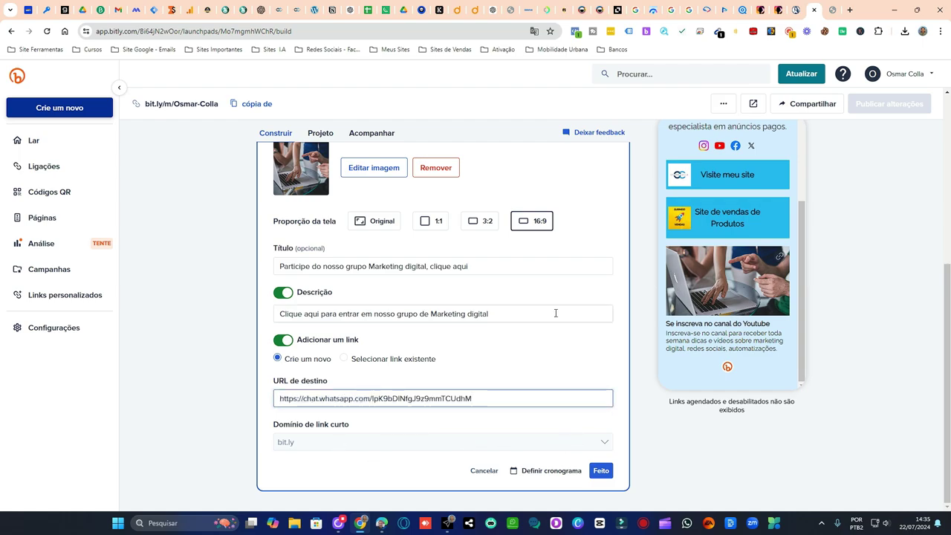
left_click(601, 473)
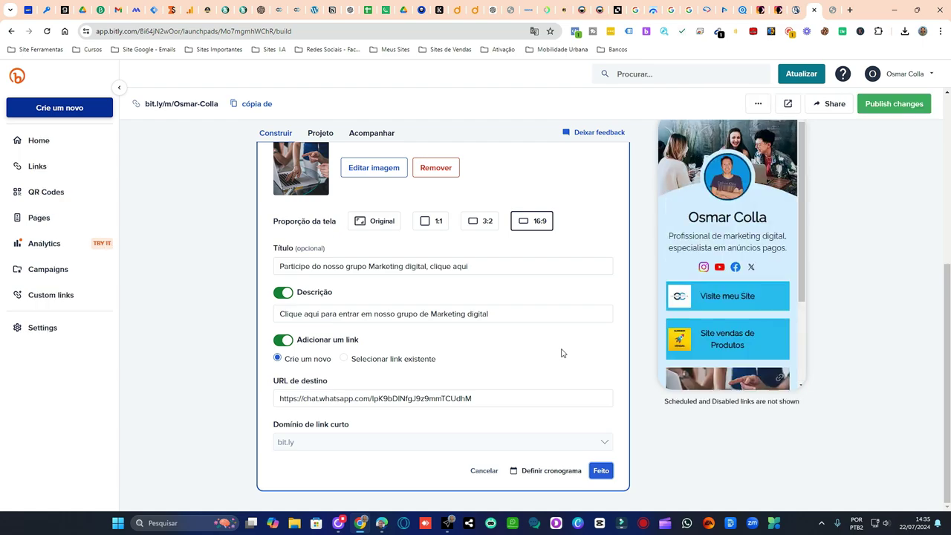
scroll(752, 323, "down", 3)
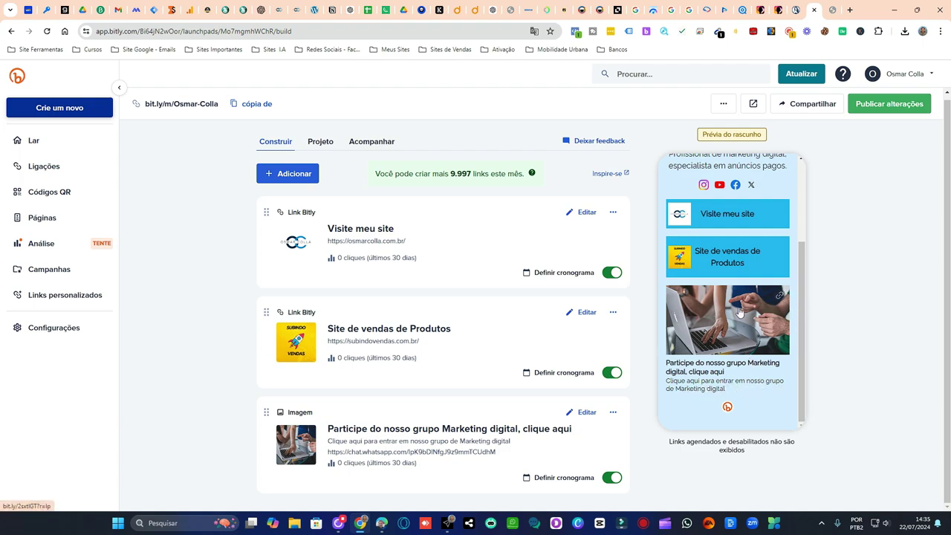
left_click(878, 106)
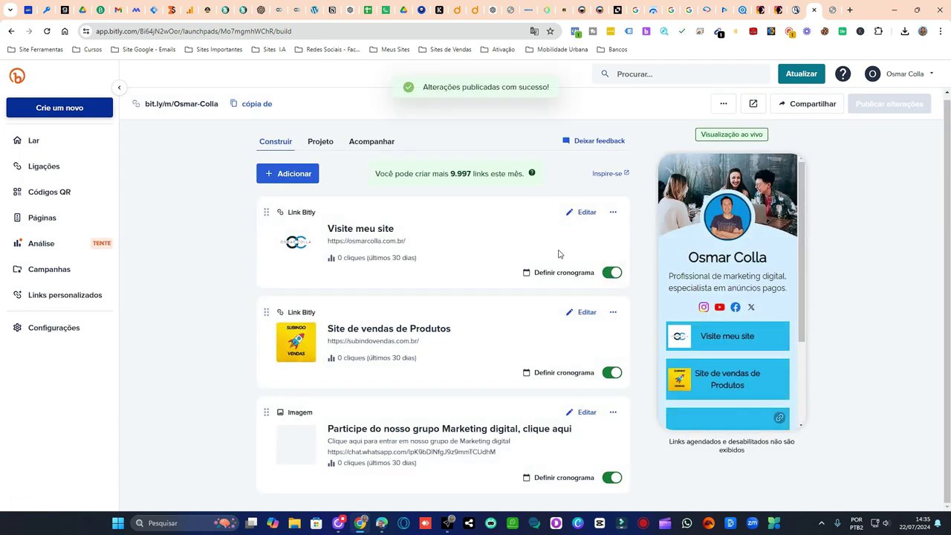
scroll(771, 312, "down", 3)
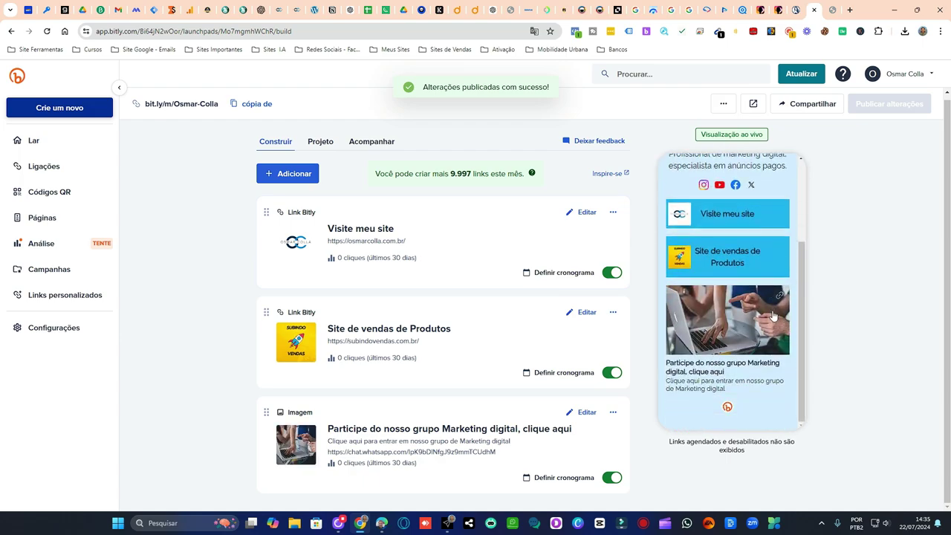
scroll(773, 312, "up", 3)
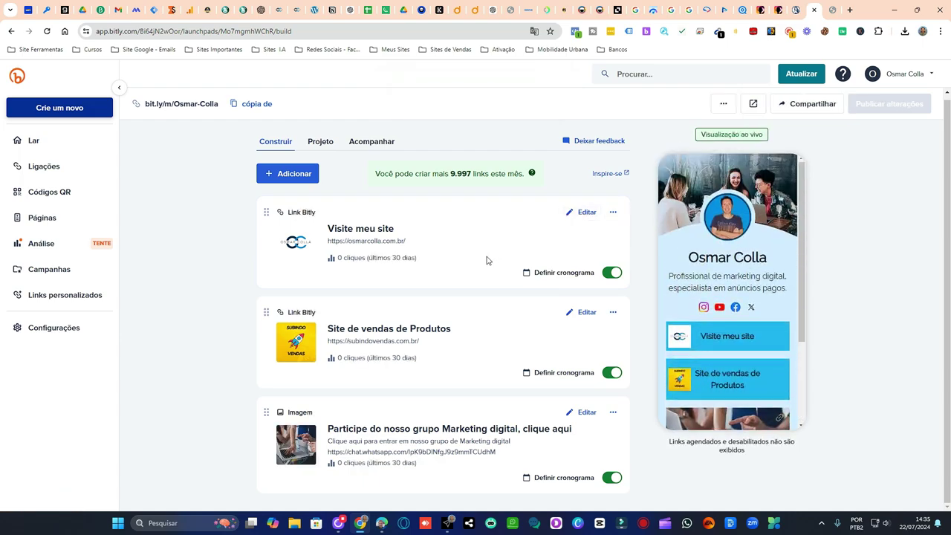
scroll(747, 285, "down", 3)
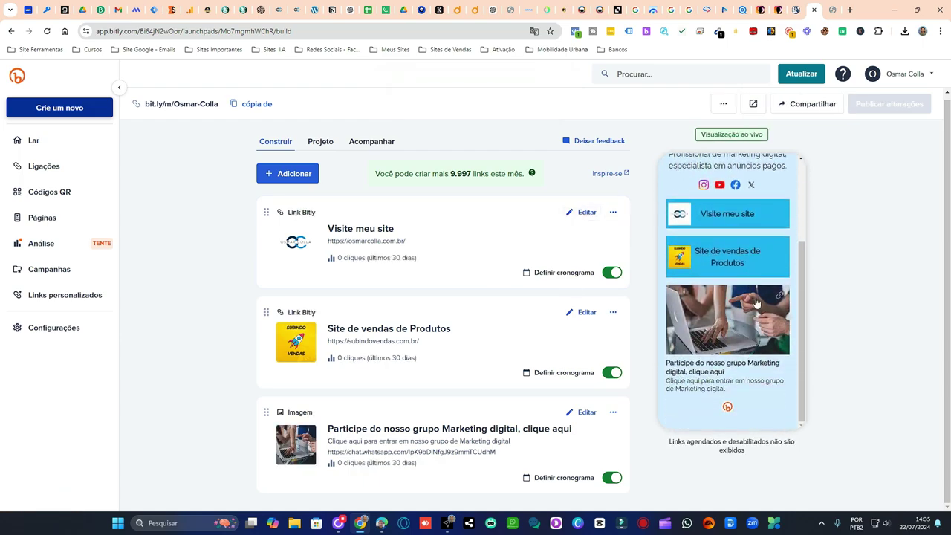
scroll(752, 304, "up", 3)
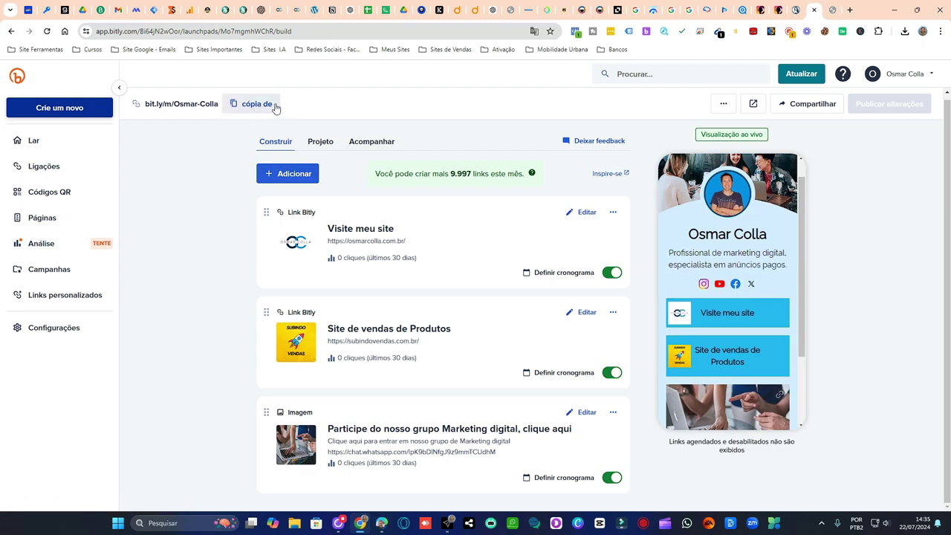
scroll(770, 264, "down", 3)
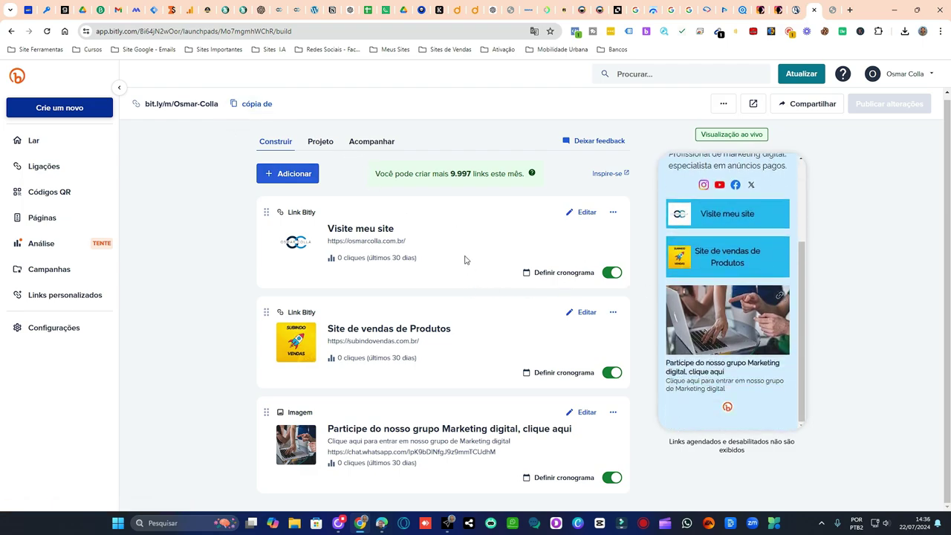
scroll(480, 263, "up", 1)
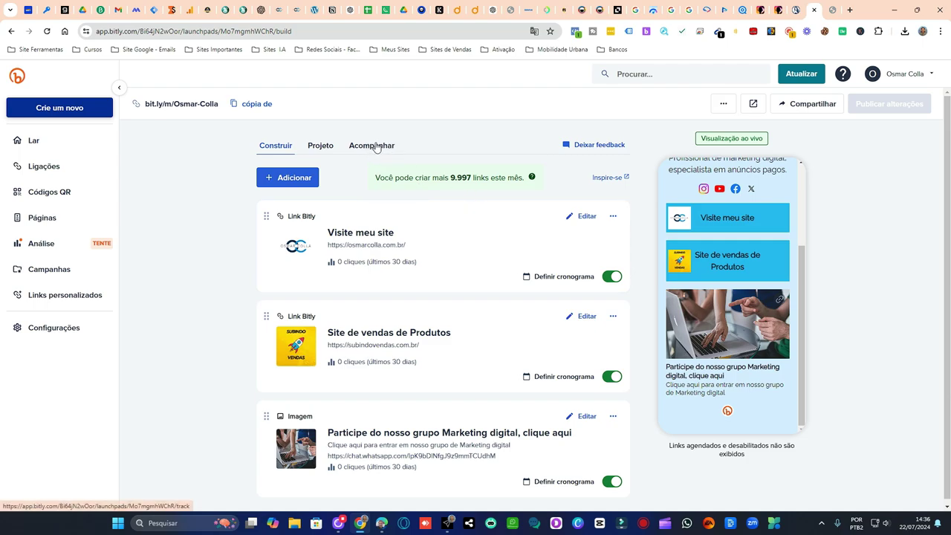
scroll(769, 305, "up", 3)
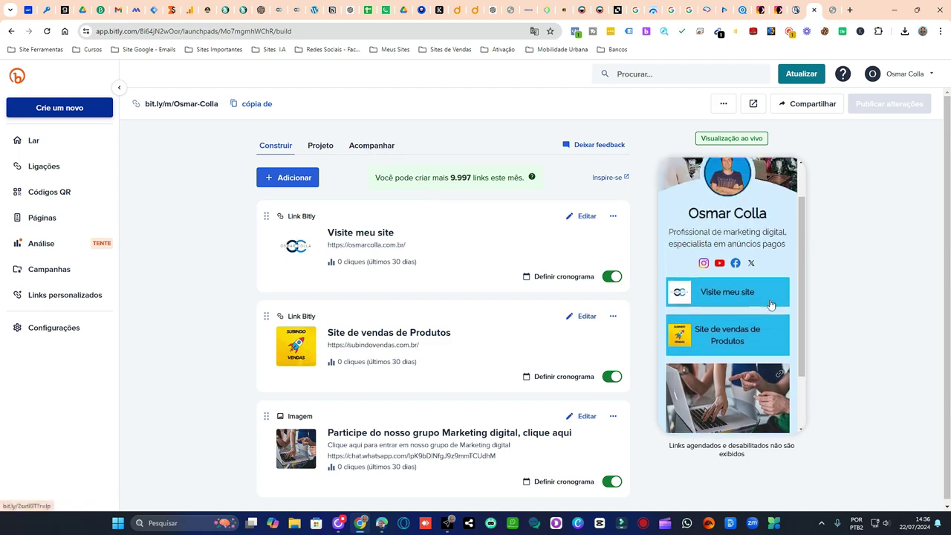